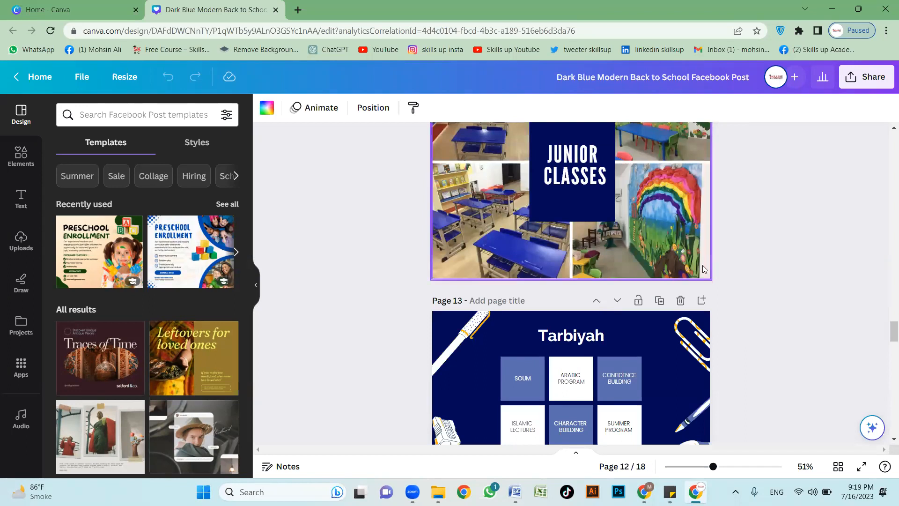
Step: Review the school Facebook post design from the Tarbiyah page through the Our Branches page, including the gallery and achievements pages
scroll(760, 312, down, 7)
scroll(749, 321, down, 10)
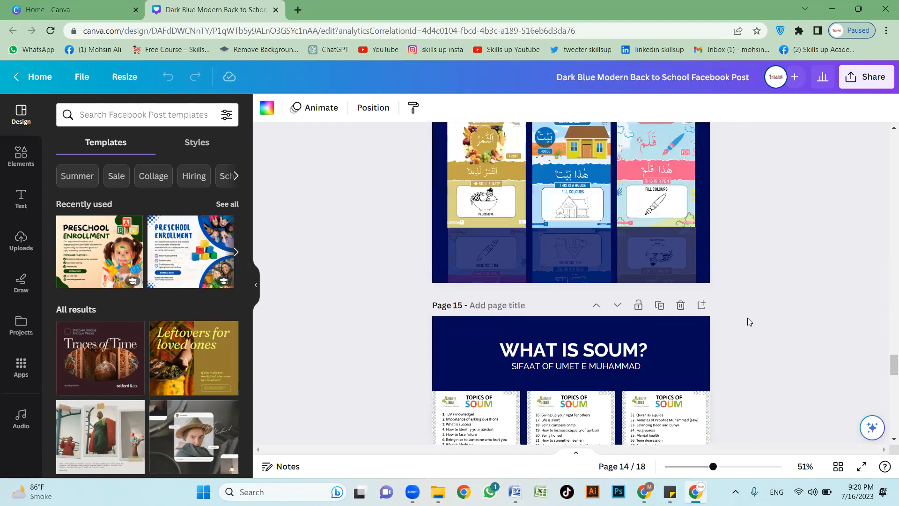
scroll(768, 332, down, 3)
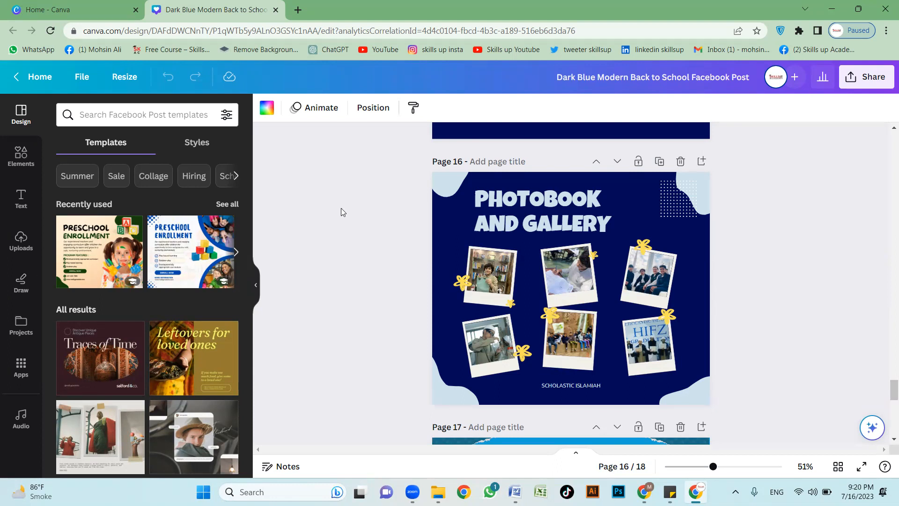
scroll(389, 309, down, 10)
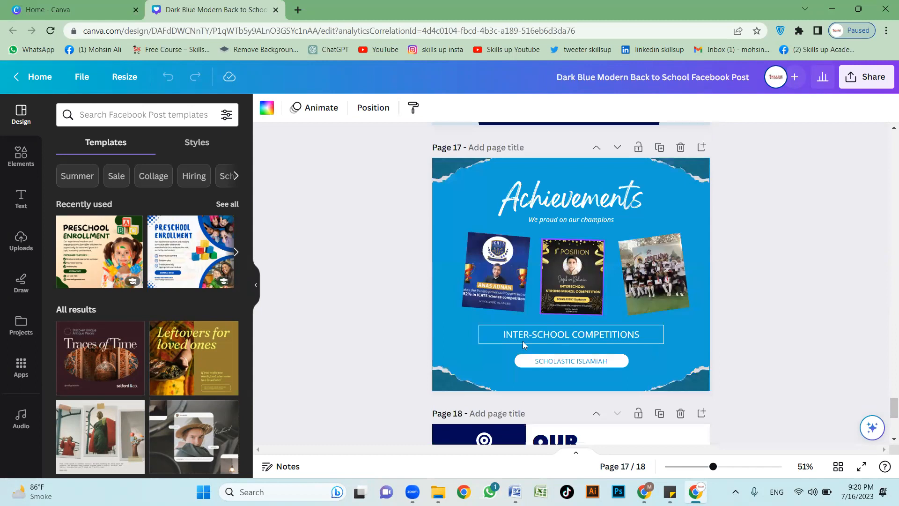
scroll(385, 295, up, 1)
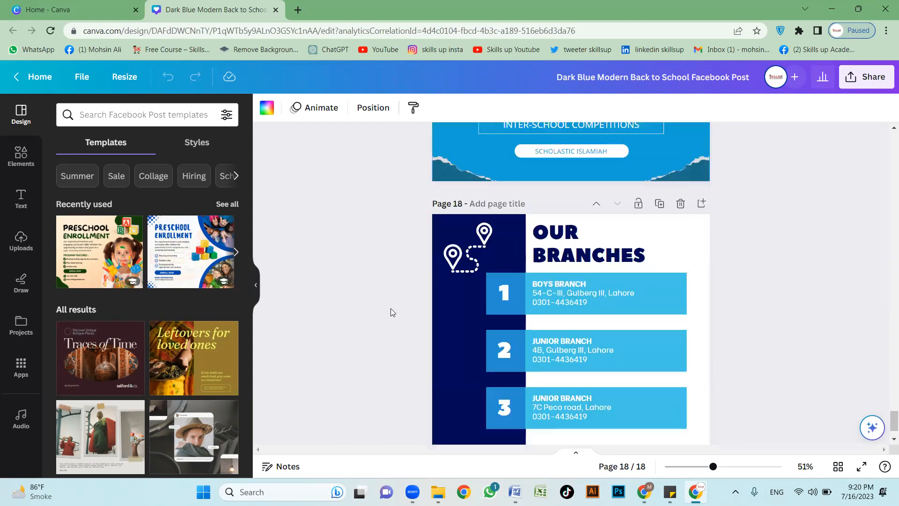
scroll(393, 307, up, 4)
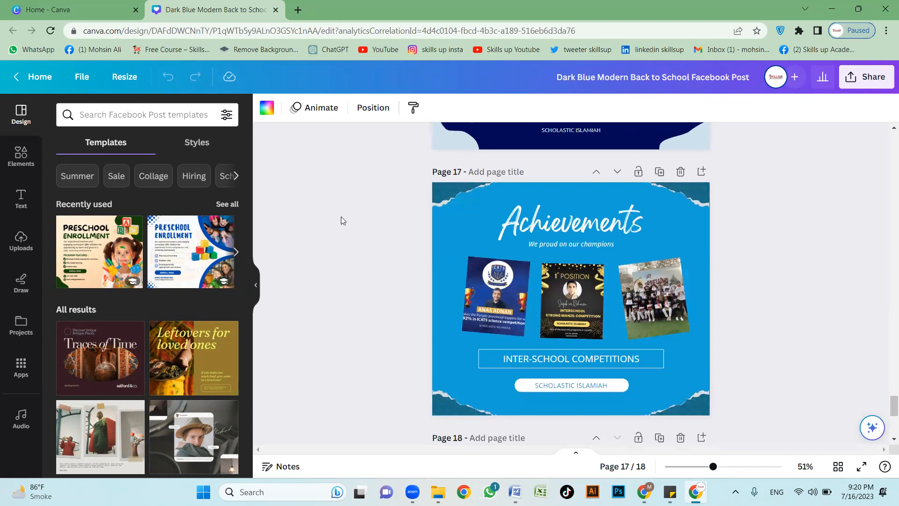
scroll(341, 216, up, 3)
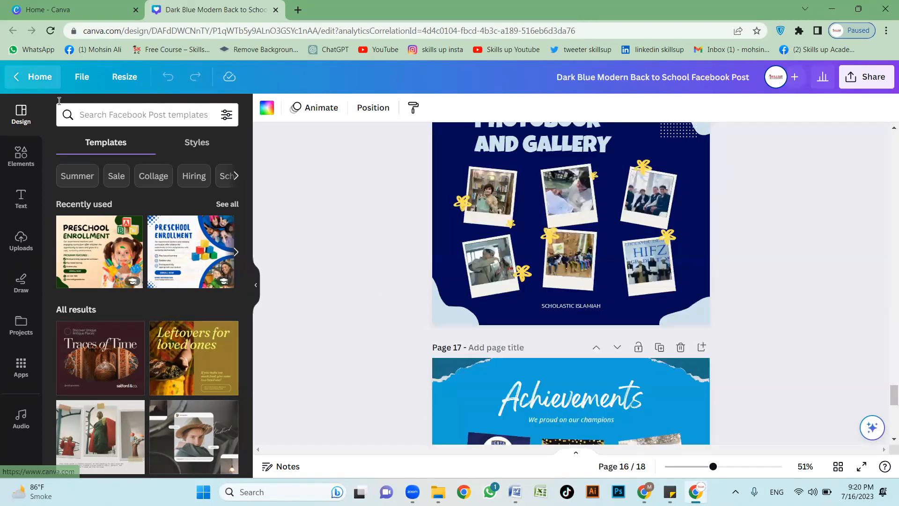
Step: Return to the home page and search the templates for "resume", choosing the "professional resume" suggestion
click(46, 78)
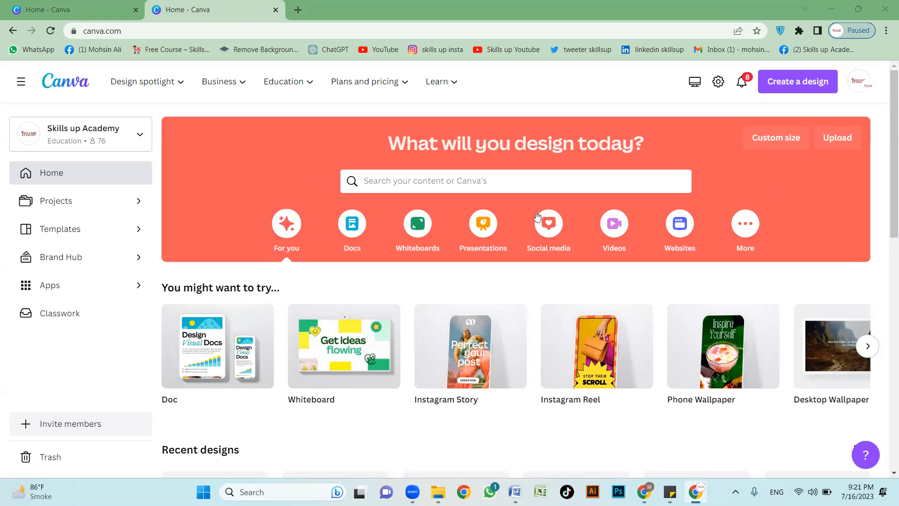
click(414, 181)
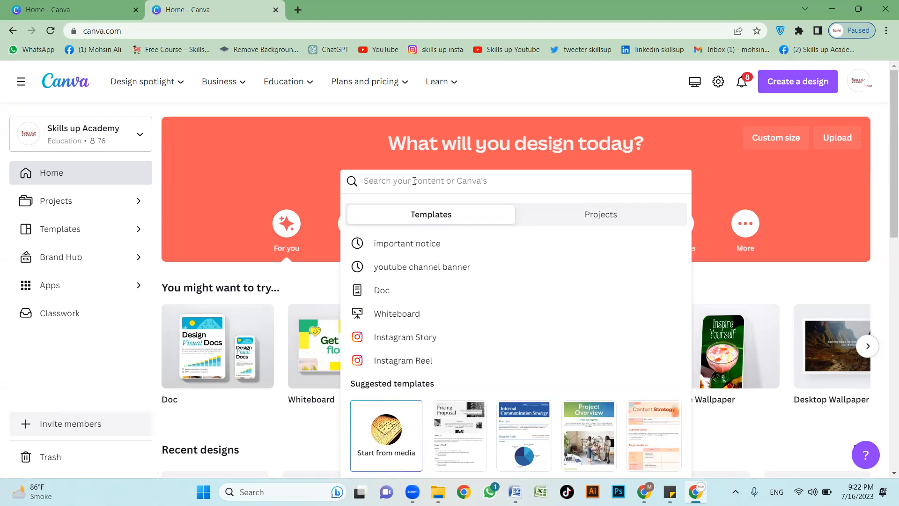
text(resume)
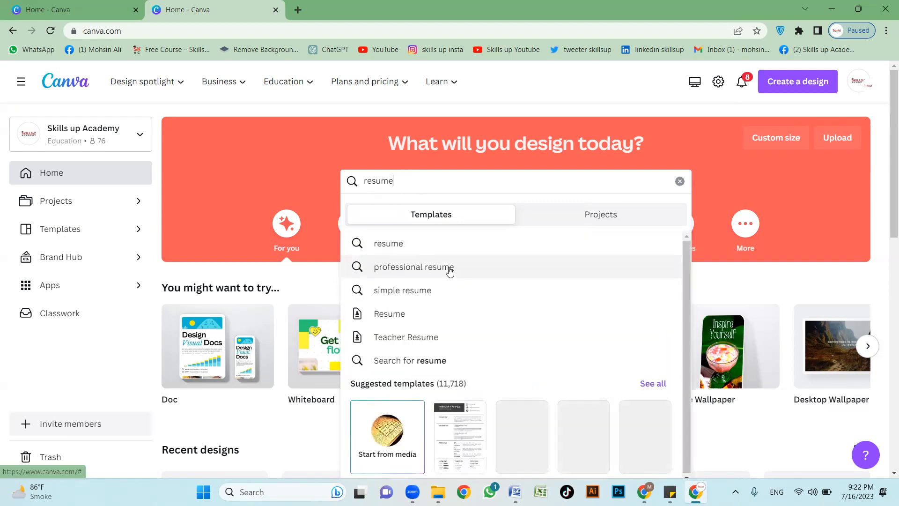
click(417, 271)
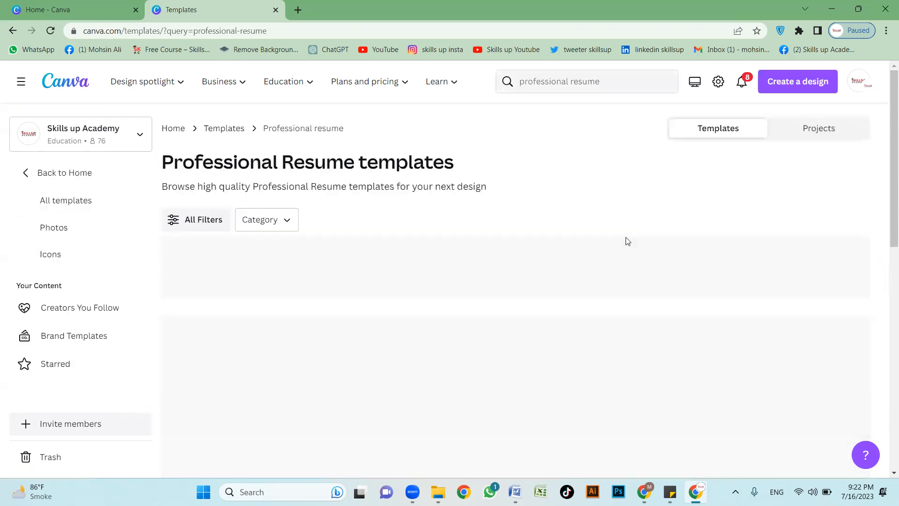
Step: Browse the professional resume templates and compare their layouts and colour styles
scroll(486, 263, down, 3)
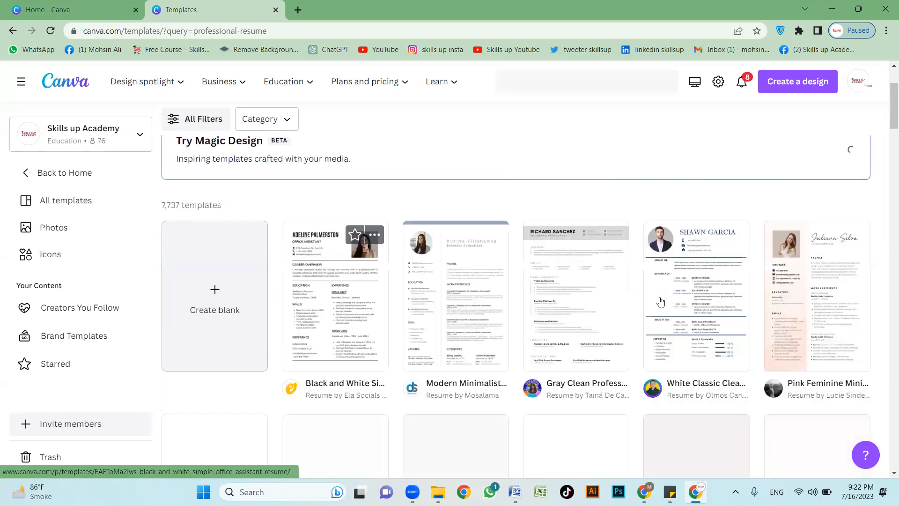
scroll(654, 280, down, 2)
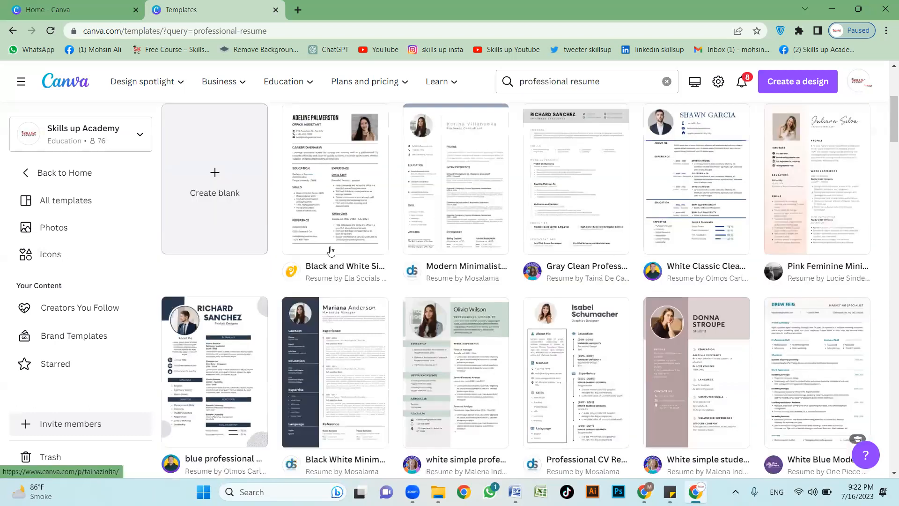
scroll(824, 309, down, 1)
scroll(454, 307, down, 3)
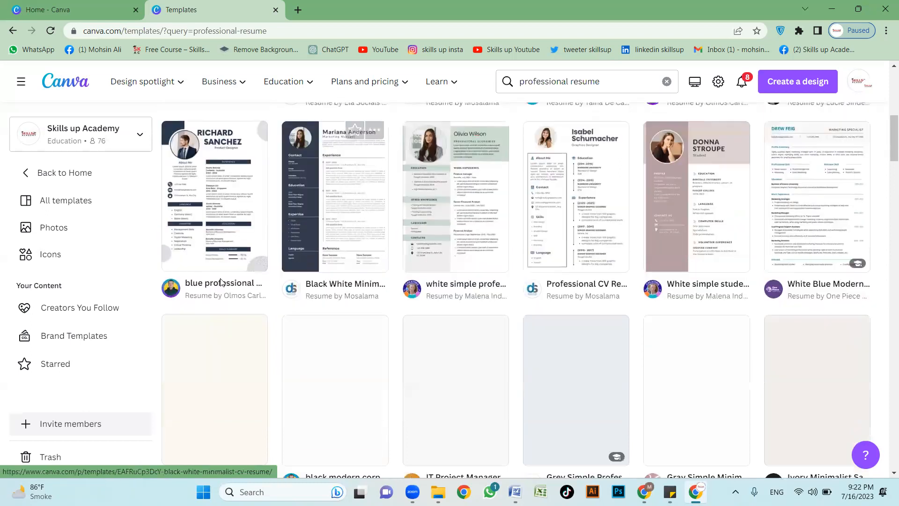
scroll(300, 288, down, 2)
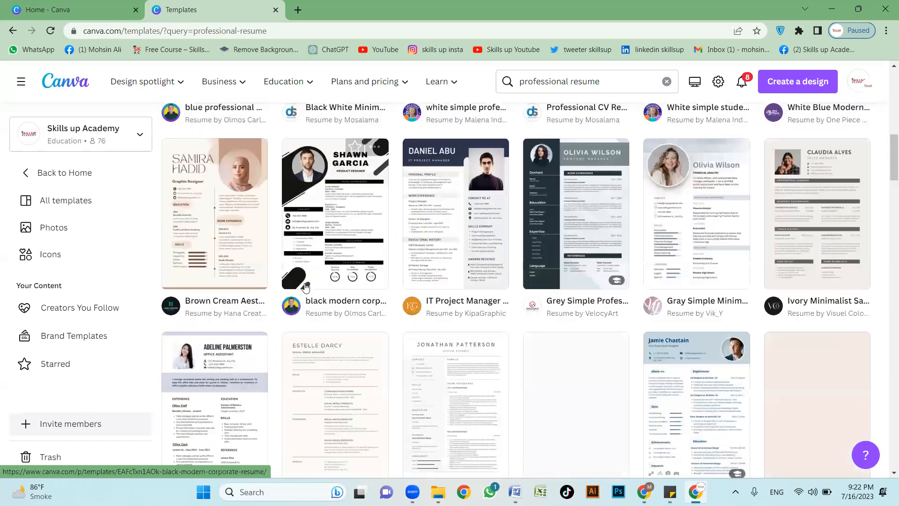
scroll(449, 306, down, 2)
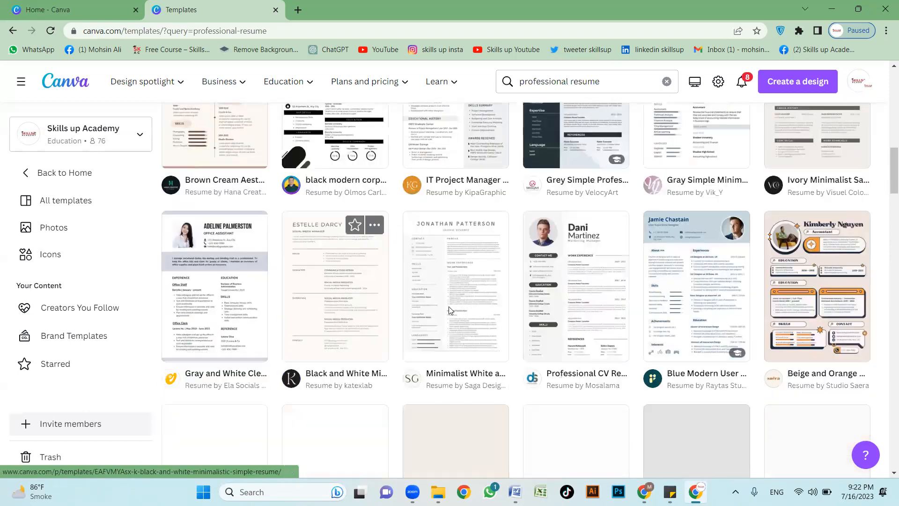
scroll(425, 291, down, 2)
scroll(260, 296, down, 2)
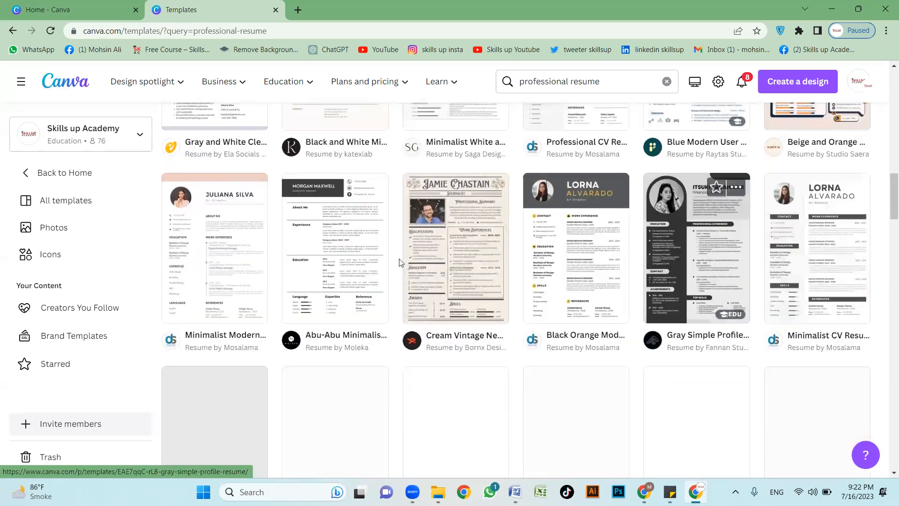
scroll(375, 264, down, 1)
scroll(237, 277, down, 3)
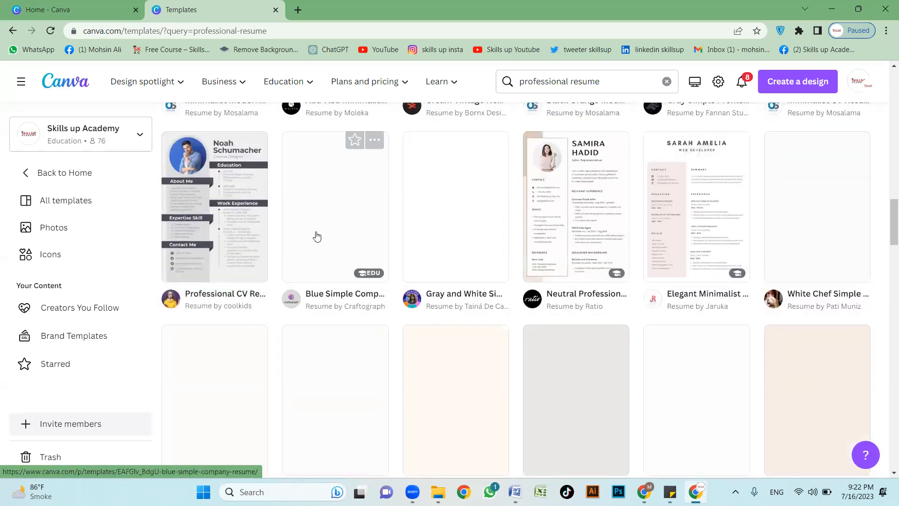
scroll(361, 282, up, 1)
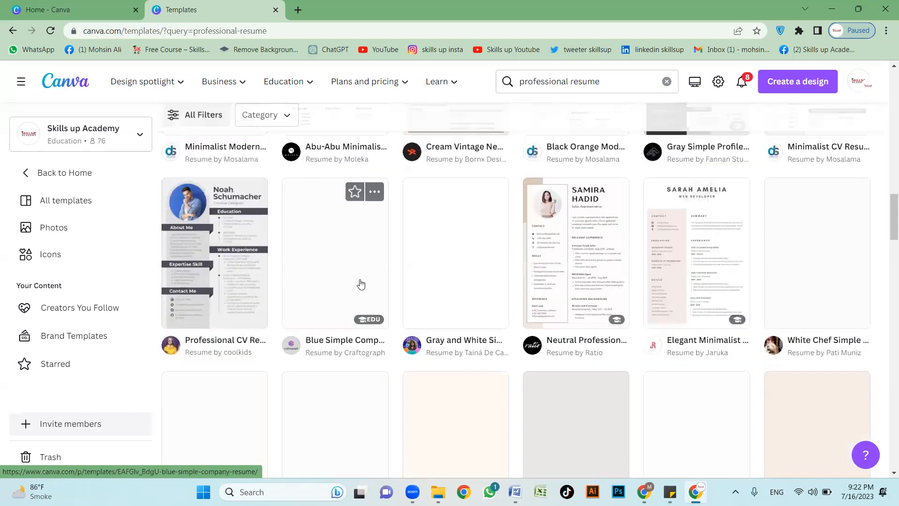
scroll(313, 277, up, 4)
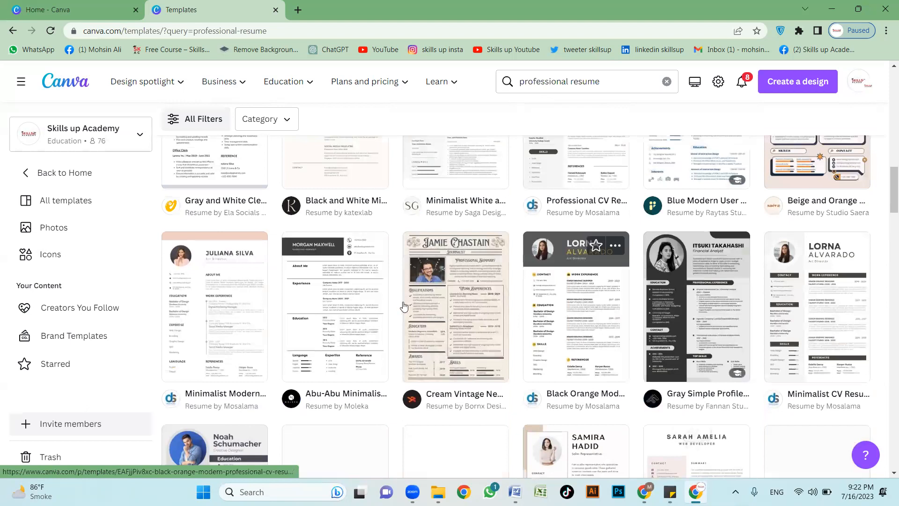
scroll(449, 307, up, 2)
scroll(509, 309, down, 4)
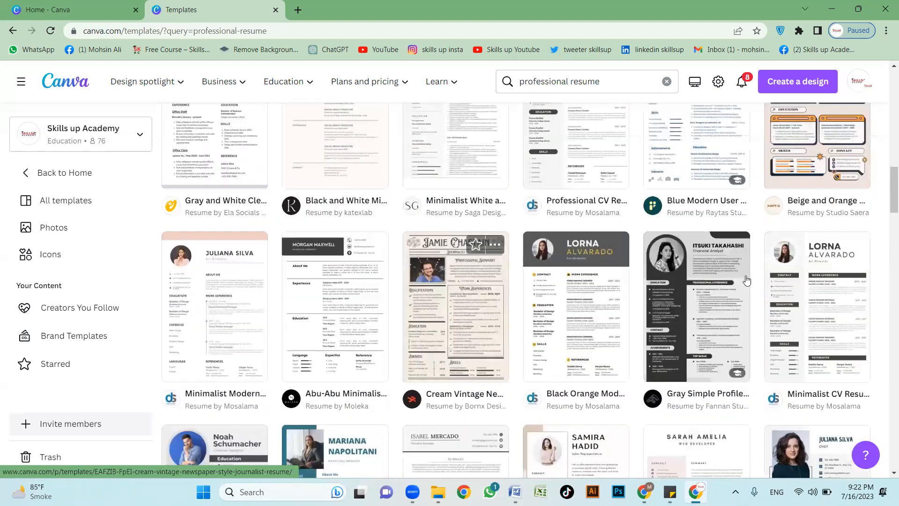
scroll(359, 258, down, 3)
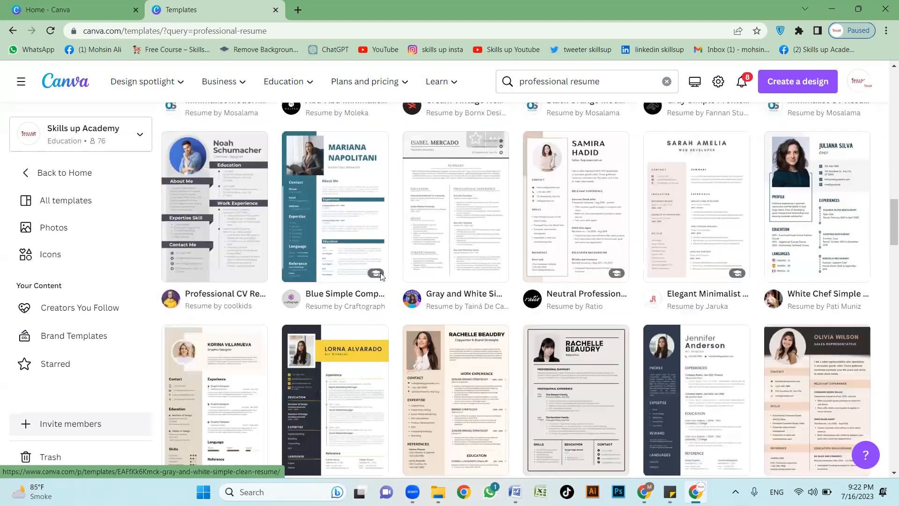
scroll(586, 250, down, 1)
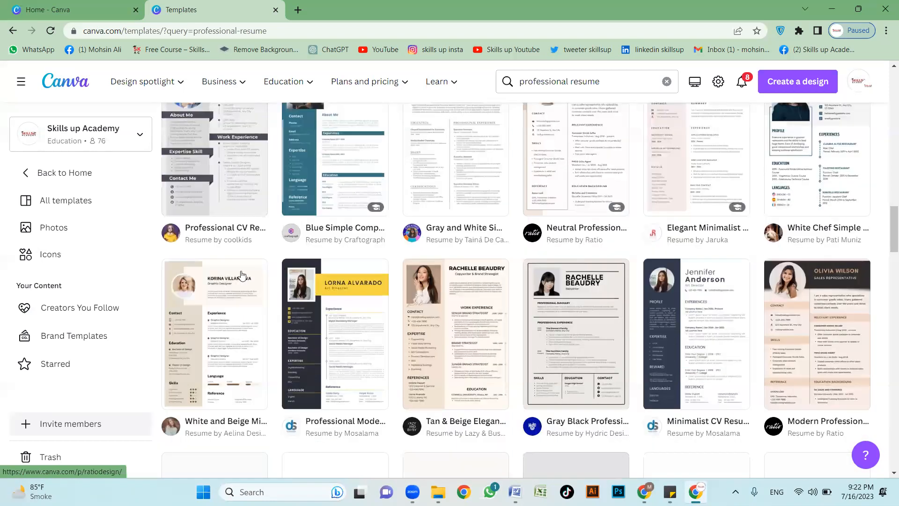
scroll(413, 283, down, 5)
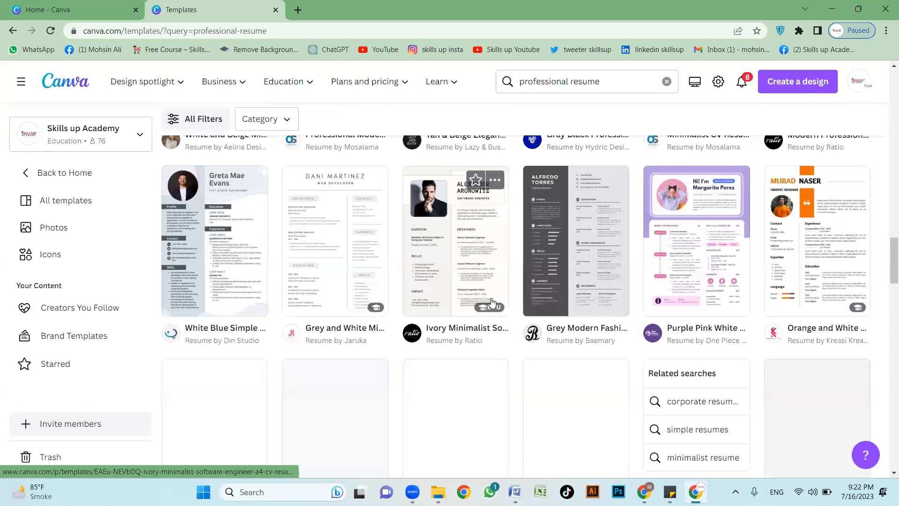
scroll(471, 313, down, 3)
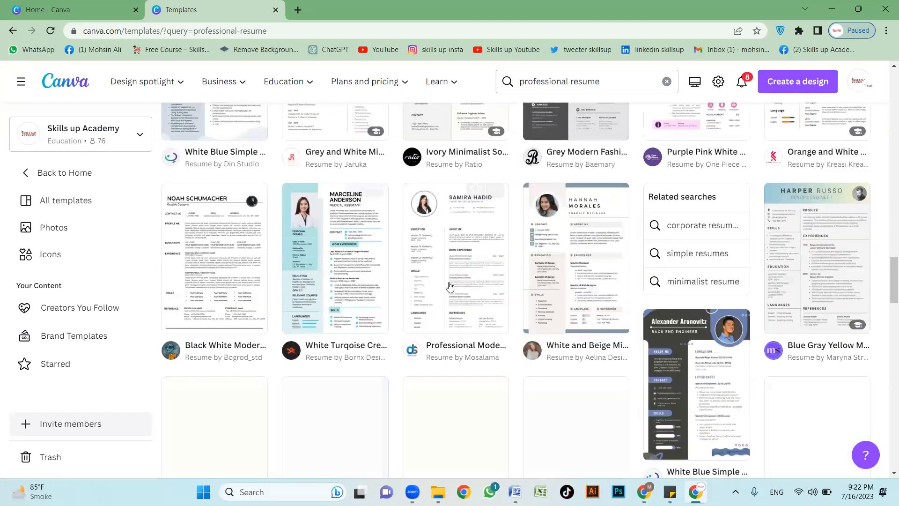
scroll(470, 285, down, 2)
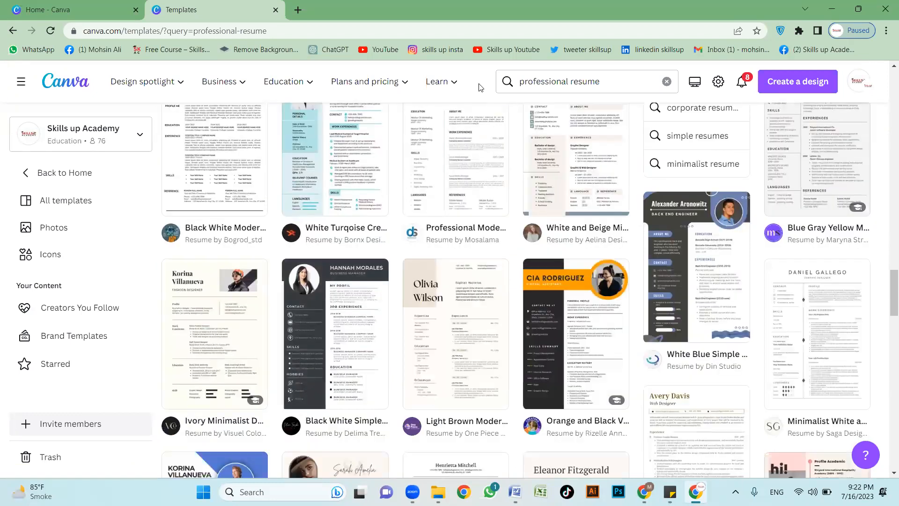
scroll(502, 249, up, 1)
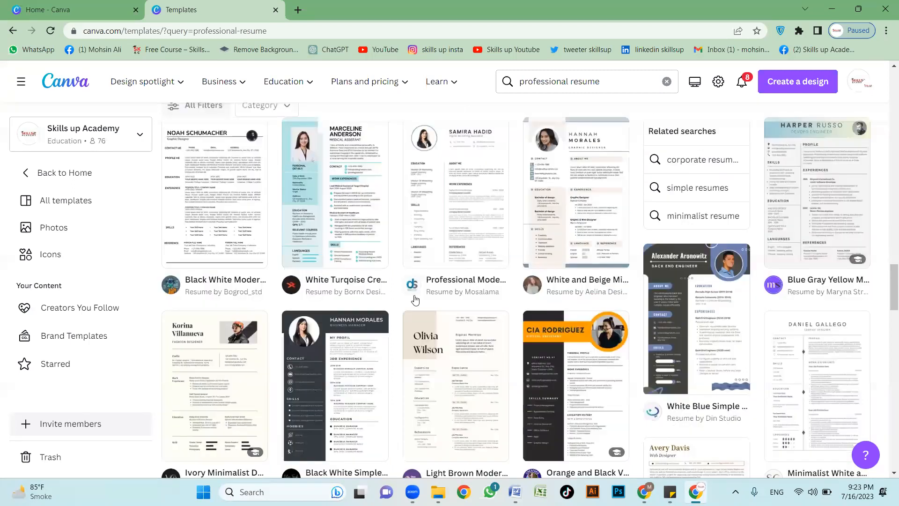
scroll(414, 300, up, 5)
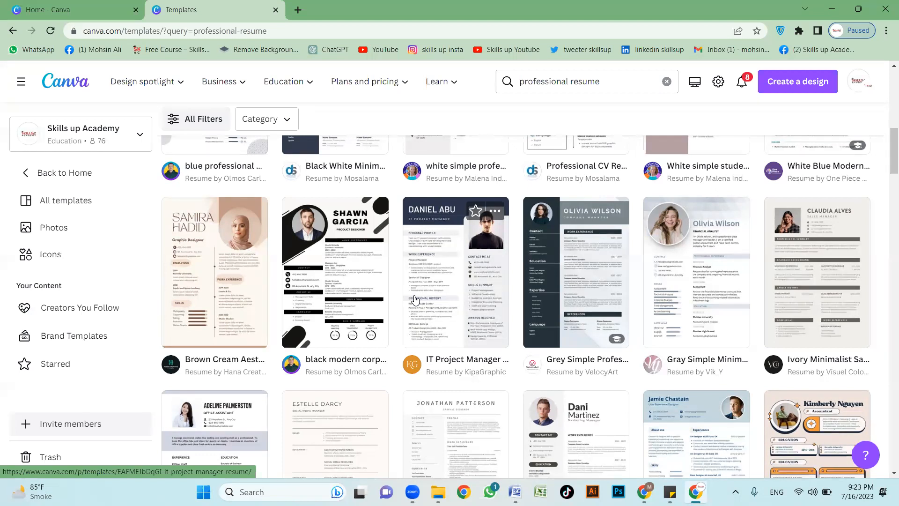
scroll(415, 300, up, 1)
scroll(415, 300, up, 1)
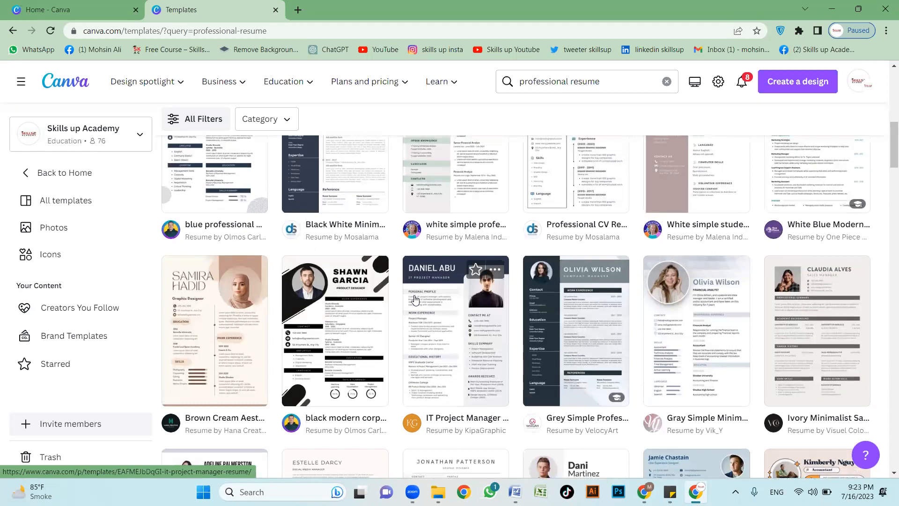
scroll(415, 300, up, 3)
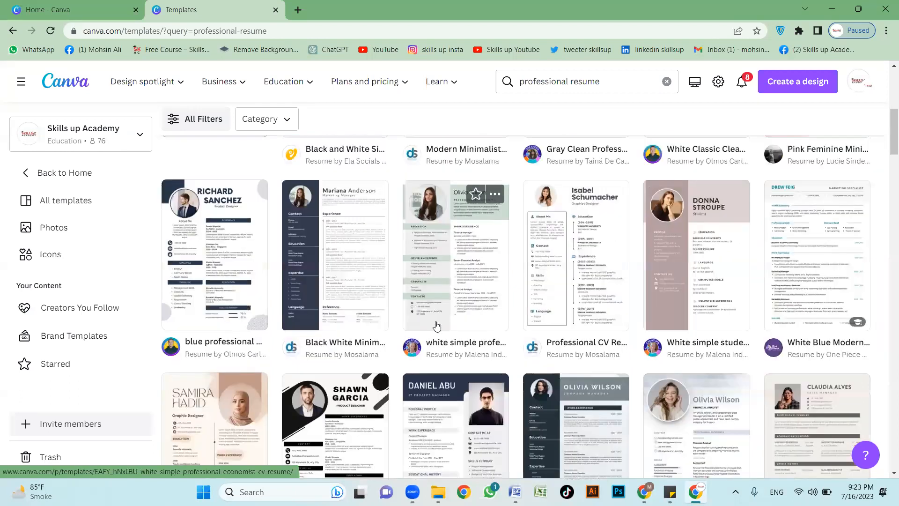
scroll(438, 328, up, 3)
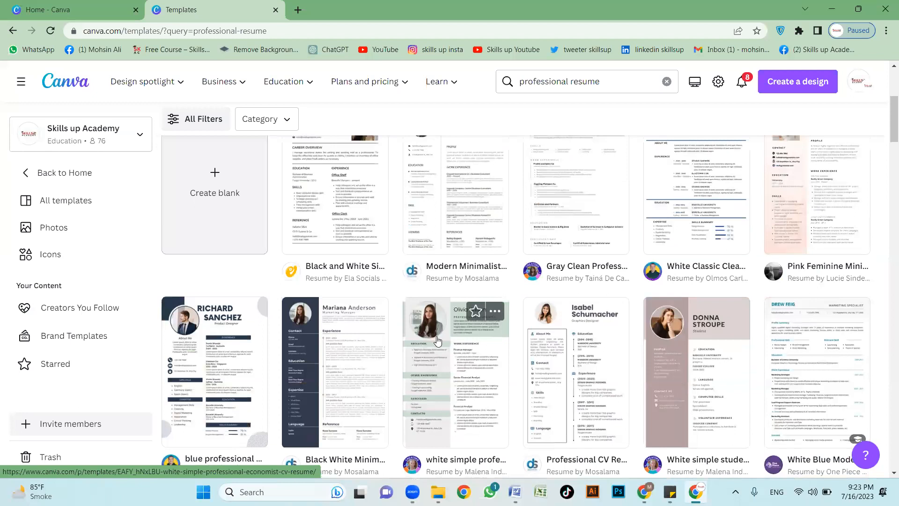
Step: Open the Black White Minimalist CV Resume template from the results and start customizing it as a new design
scroll(435, 341, down, 1)
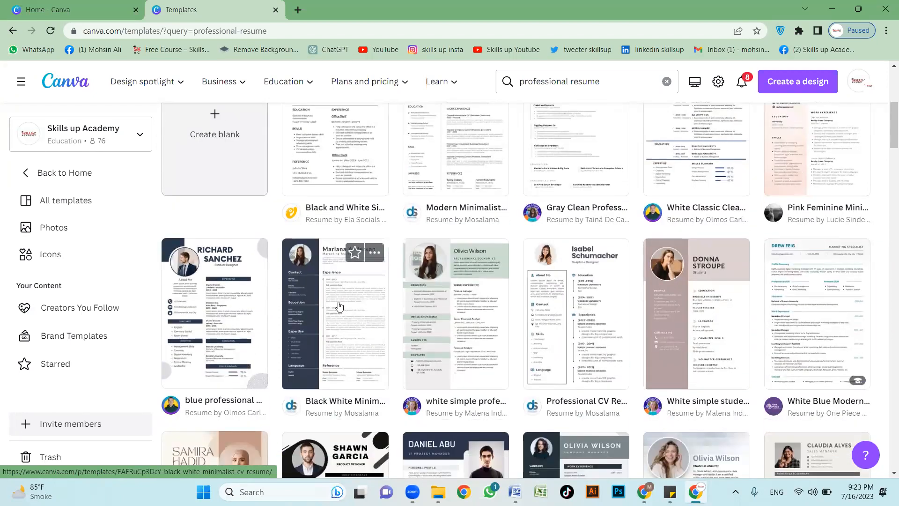
scroll(328, 323, up, 1)
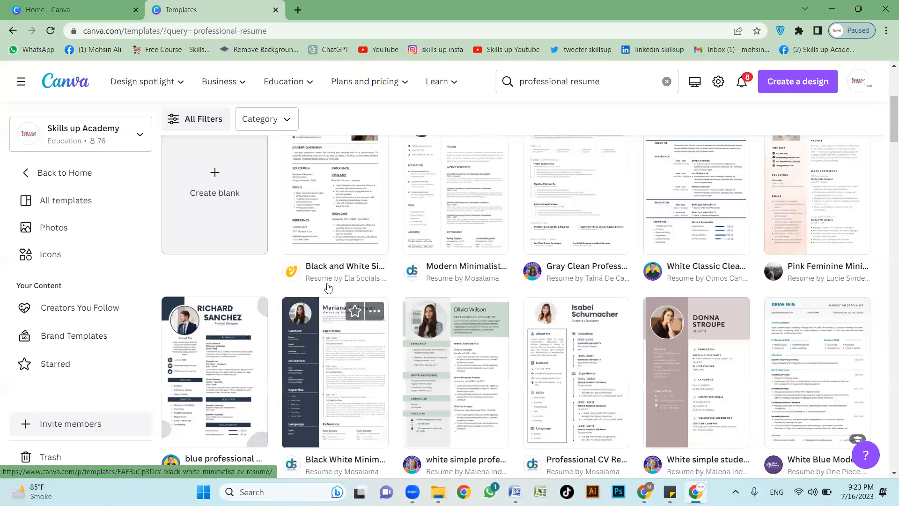
scroll(309, 189, down, 1)
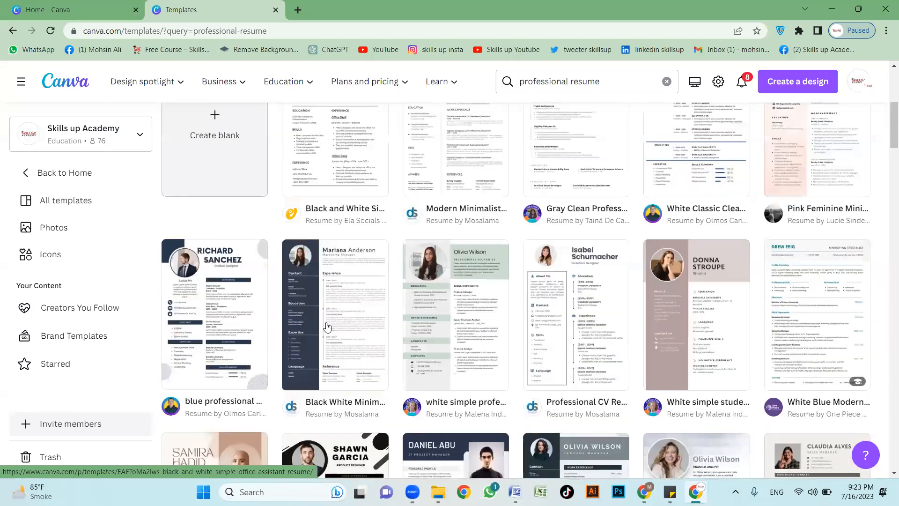
click(349, 303)
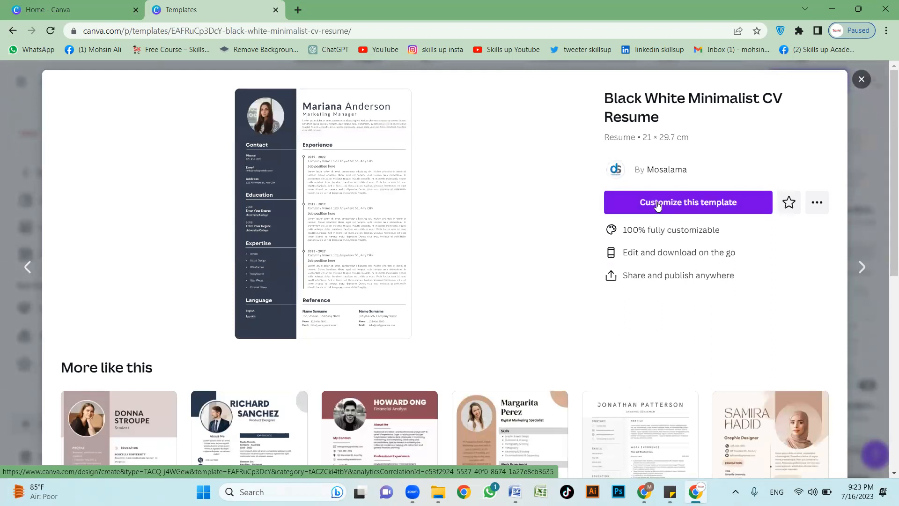
click(681, 206)
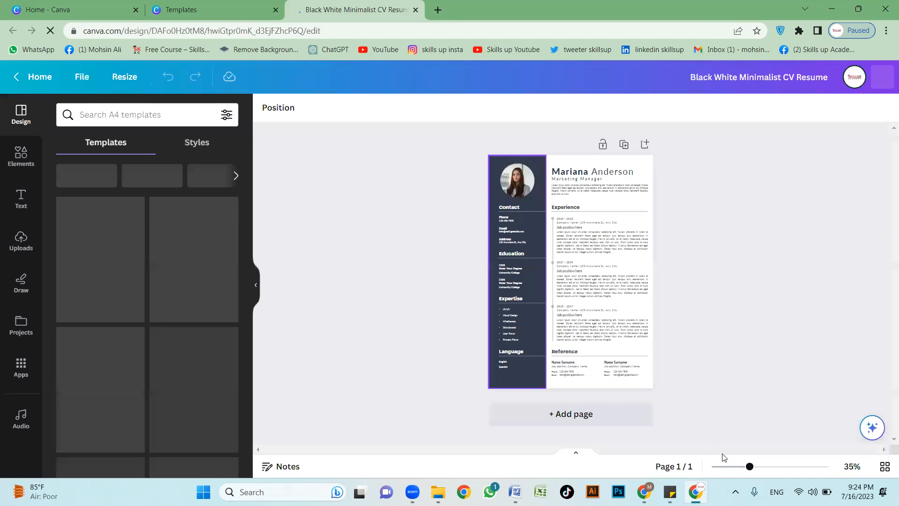
Step: Enlarge the resume page and look through its header, contact, education, expertise and experience sections
drag(701, 467, 740, 469)
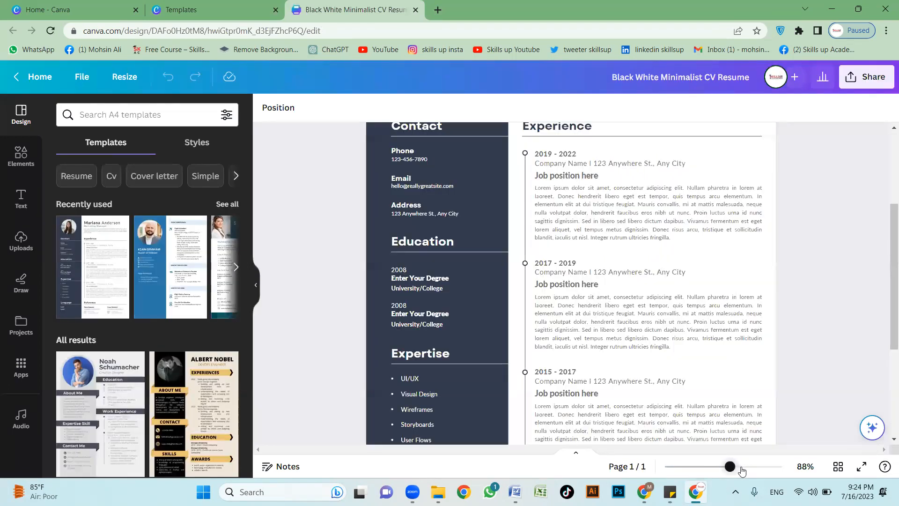
click(740, 470)
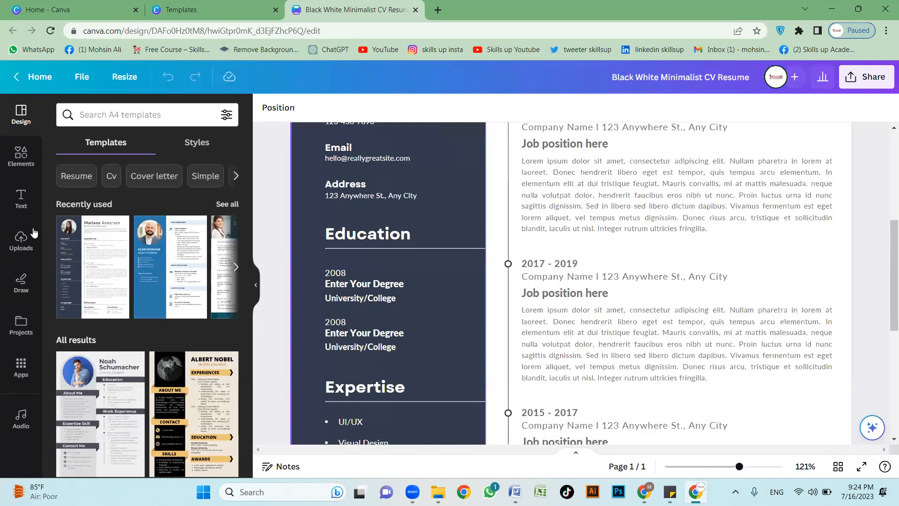
click(256, 284)
scroll(460, 242, up, 4)
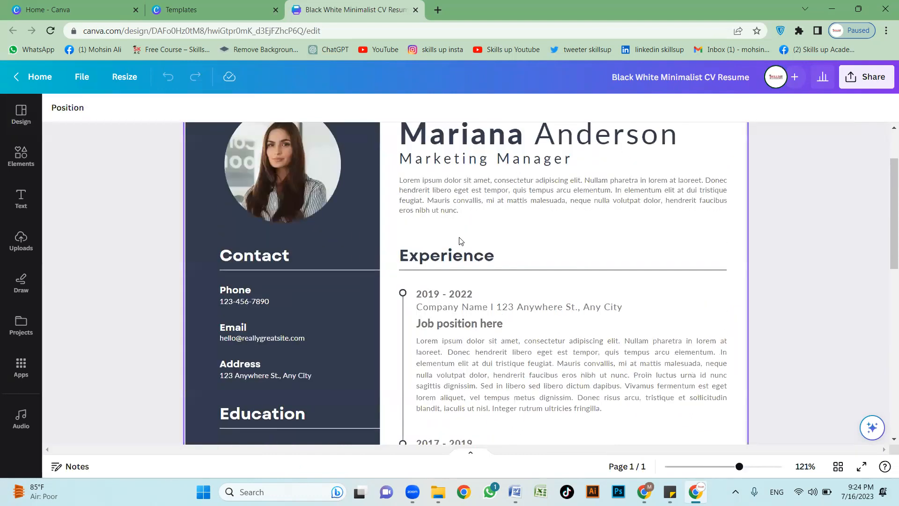
scroll(254, 228, up, 1)
scroll(886, 194, down, 5)
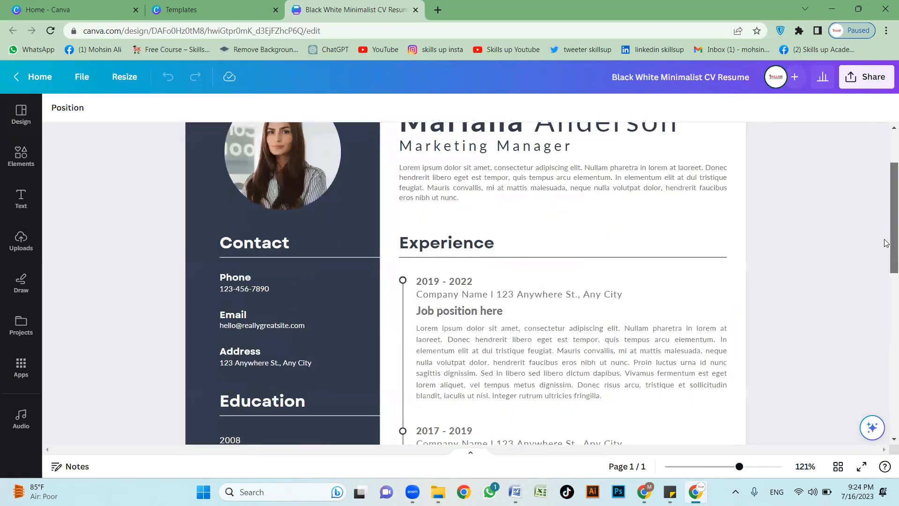
scroll(887, 354, down, 5)
scroll(887, 197, up, 10)
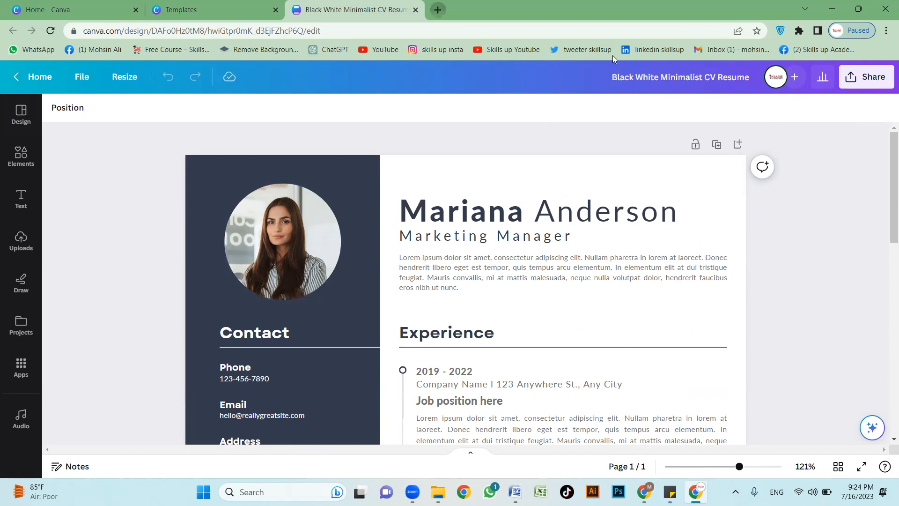
Step: Search Google in a new browser tab for "allama iqbal" and show the image results
click(438, 6)
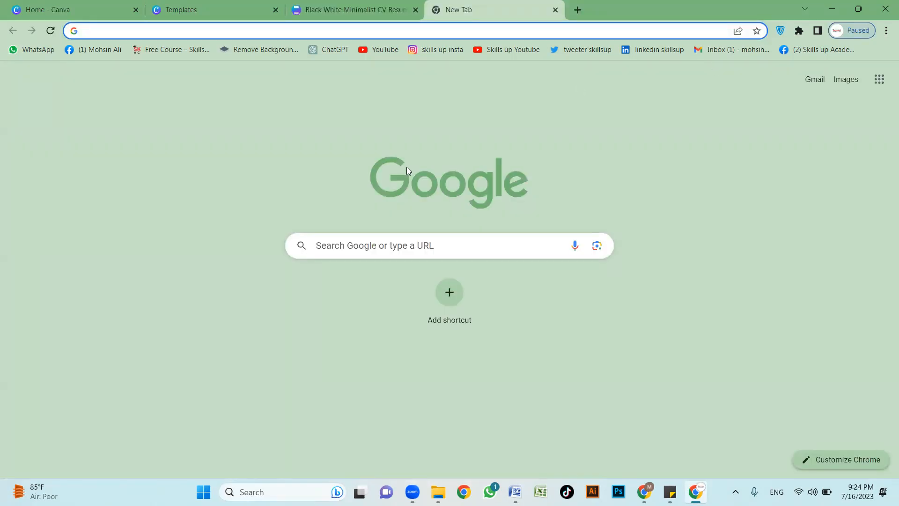
text(alla )
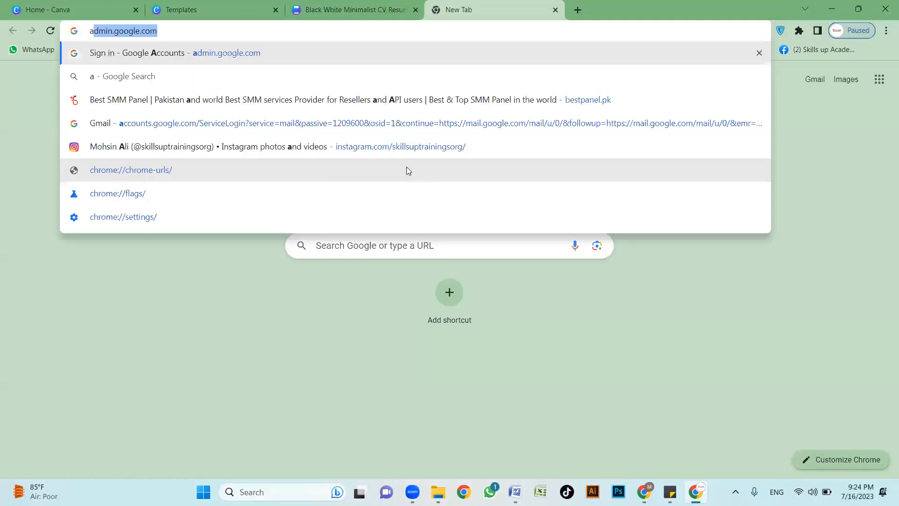
text(ma iqbal)
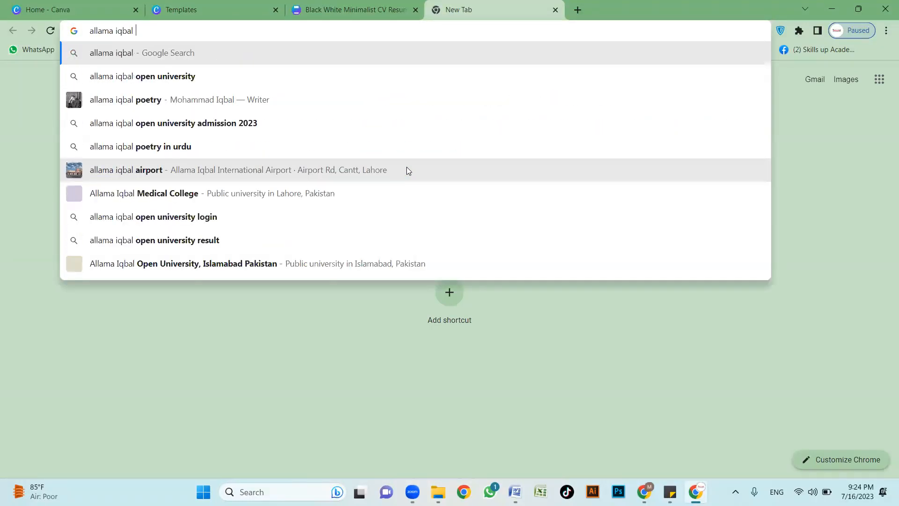
key(Return)
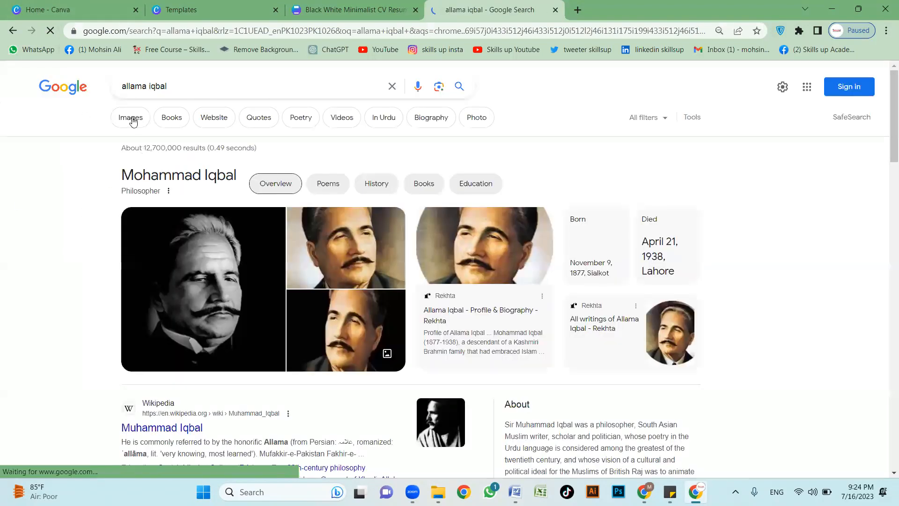
click(131, 119)
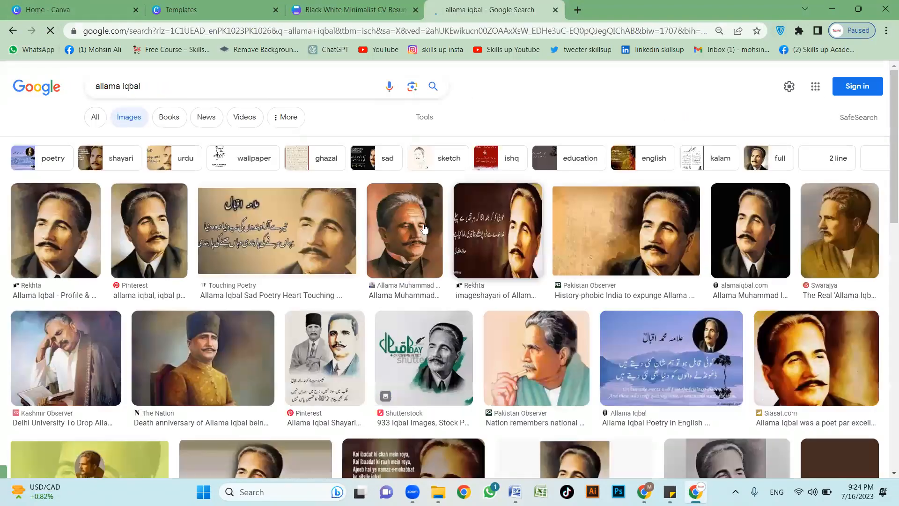
Step: Search the images for "nawaz shrif" instead and preview the Wikipedia portrait among the results
drag(141, 85, 85, 88)
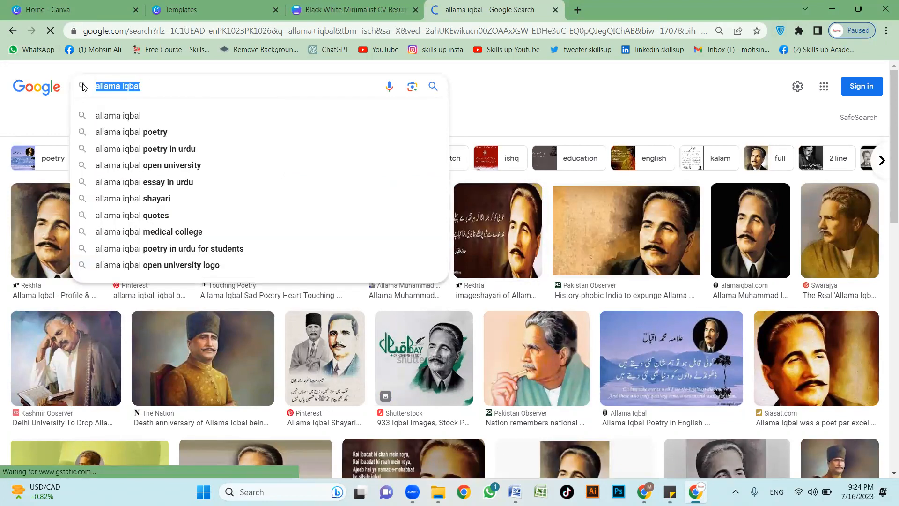
text(nawaz shrif)
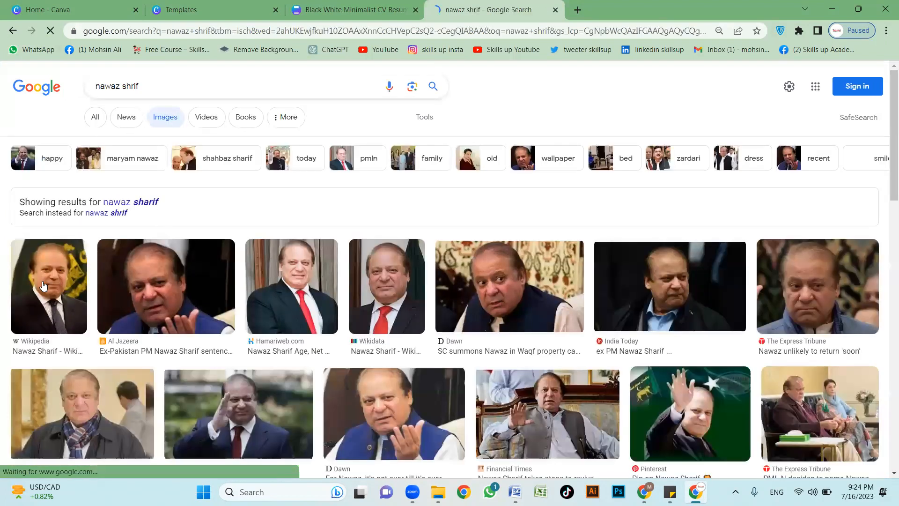
click(466, 300)
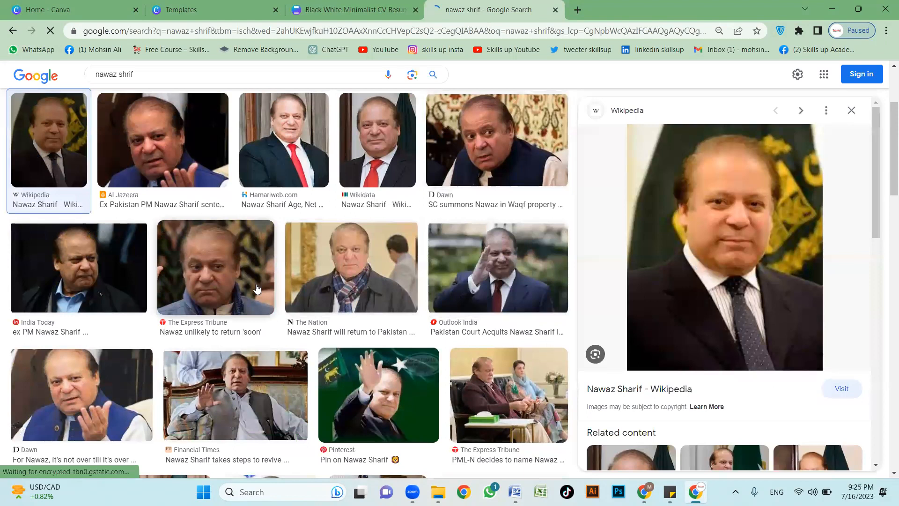
scroll(351, 290, down, 1)
scroll(314, 264, down, 3)
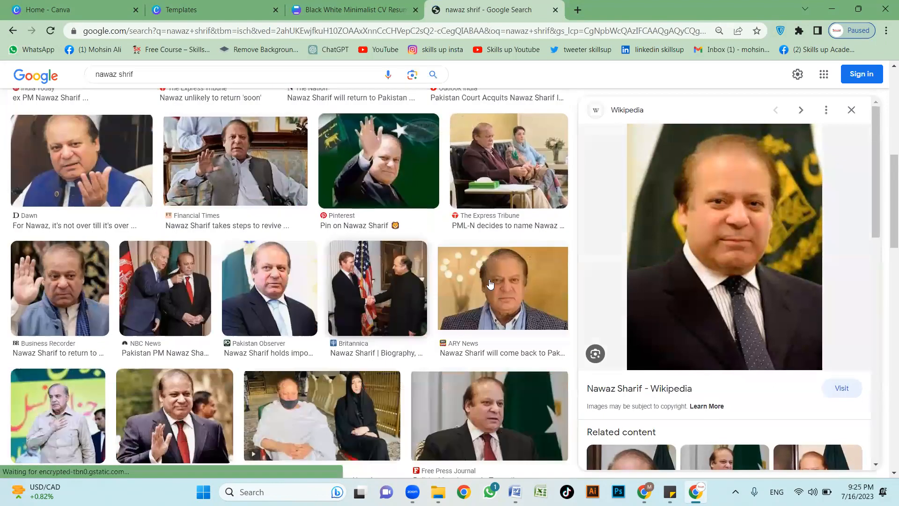
scroll(710, 209, up, 4)
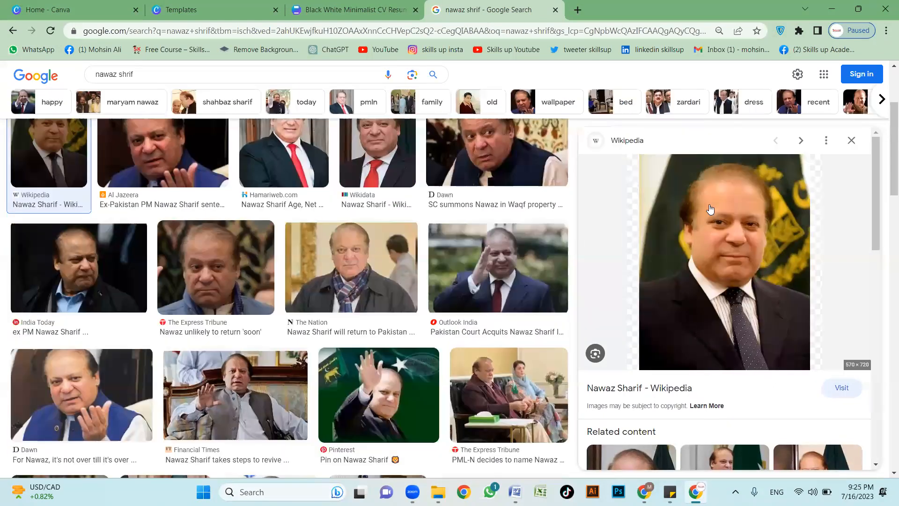
Step: Copy the previewed Wikipedia portrait and paste it into the Black White Minimalist CV Resume design in Canva
right_click(675, 365)
click(675, 378)
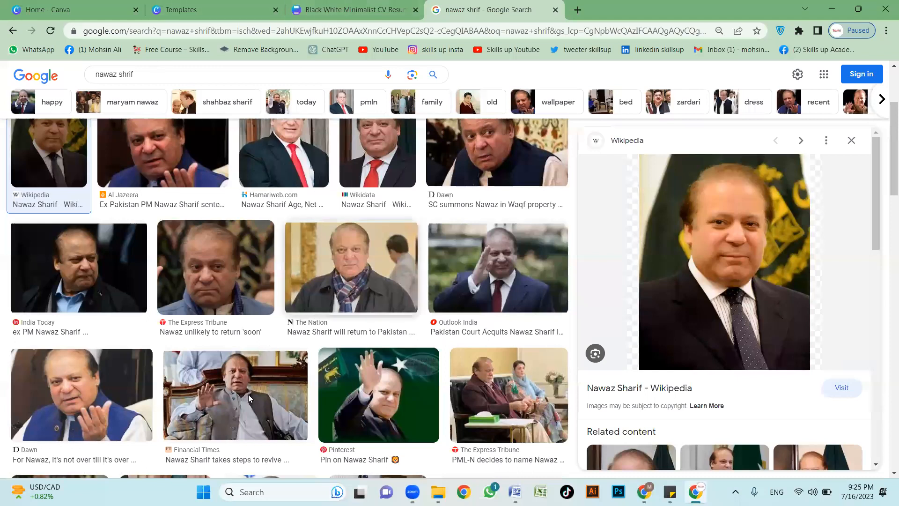
click(337, 10)
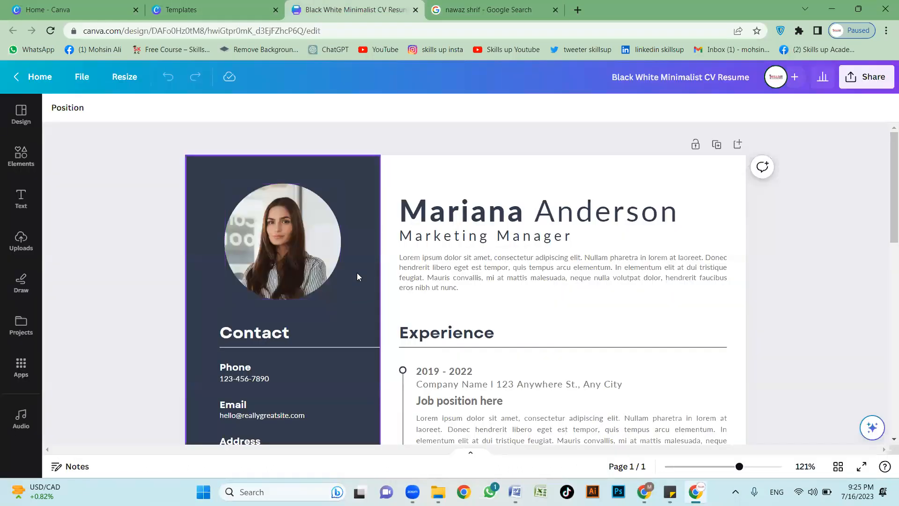
key(ctrl+v)
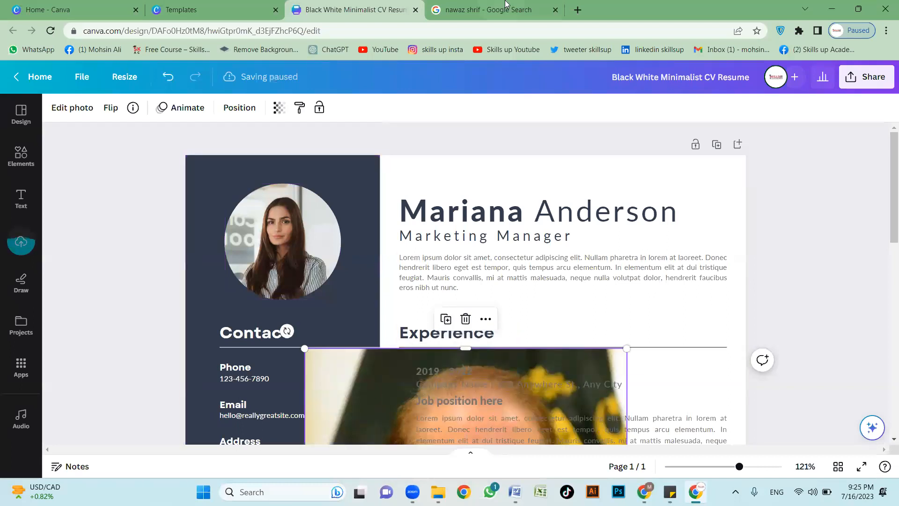
click(489, 10)
click(356, 5)
scroll(320, 274, down, 3)
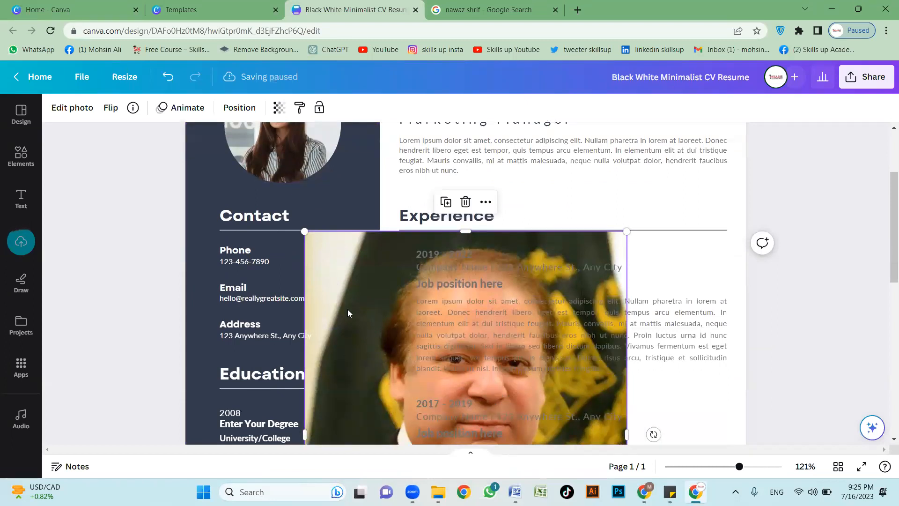
scroll(300, 282, up, 3)
scroll(293, 271, down, 3)
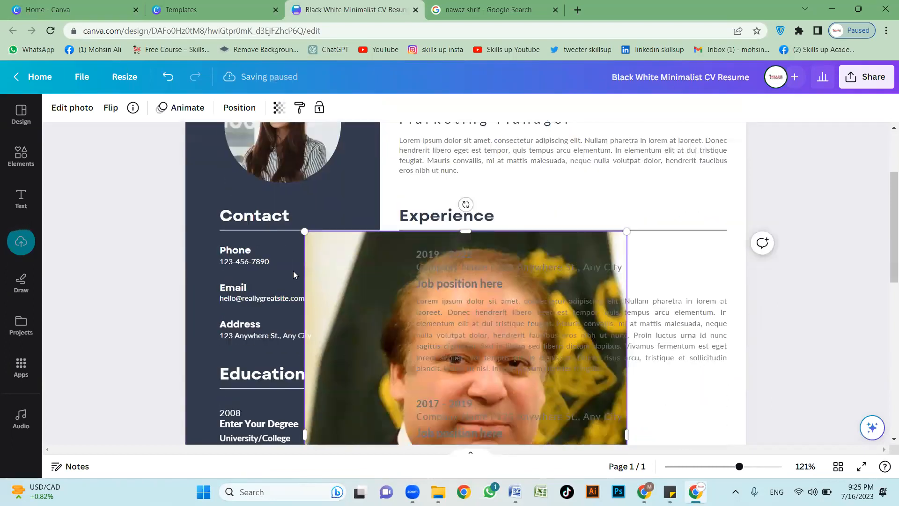
scroll(290, 243, up, 2)
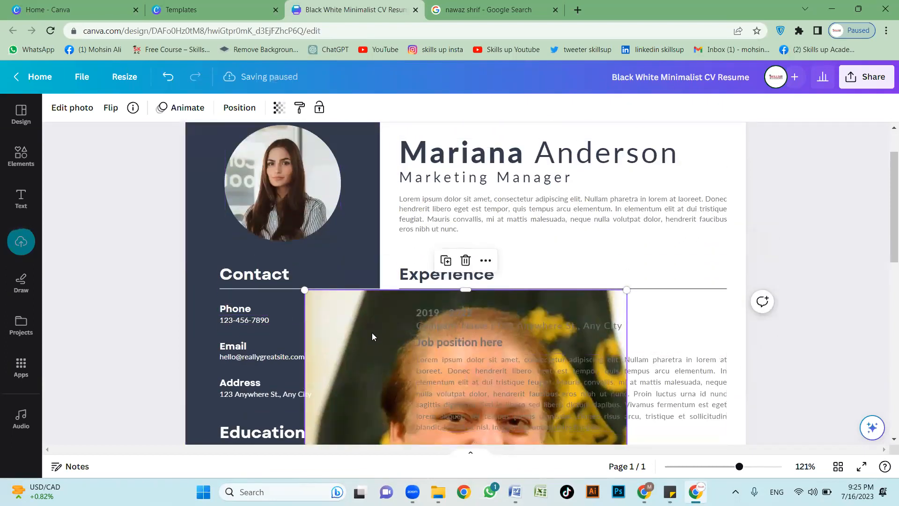
scroll(421, 412, down, 1)
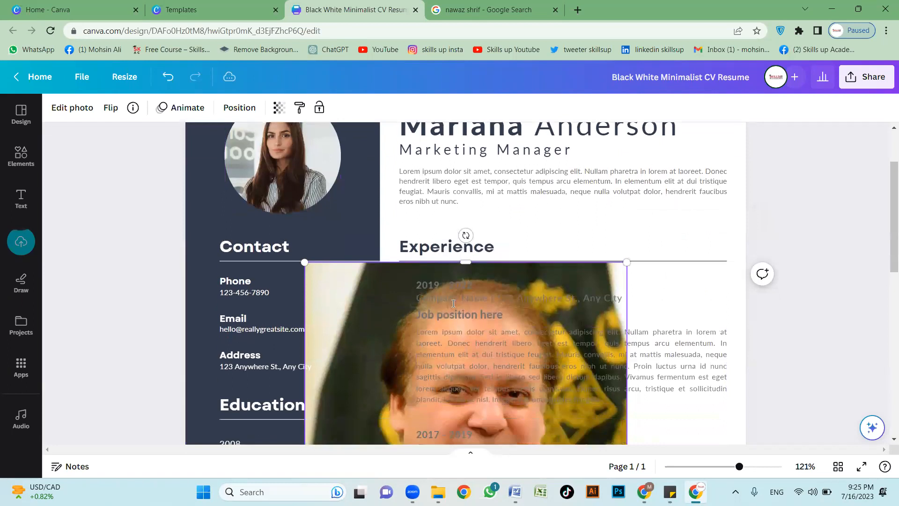
scroll(453, 303, down, 1)
scroll(375, 324, up, 3)
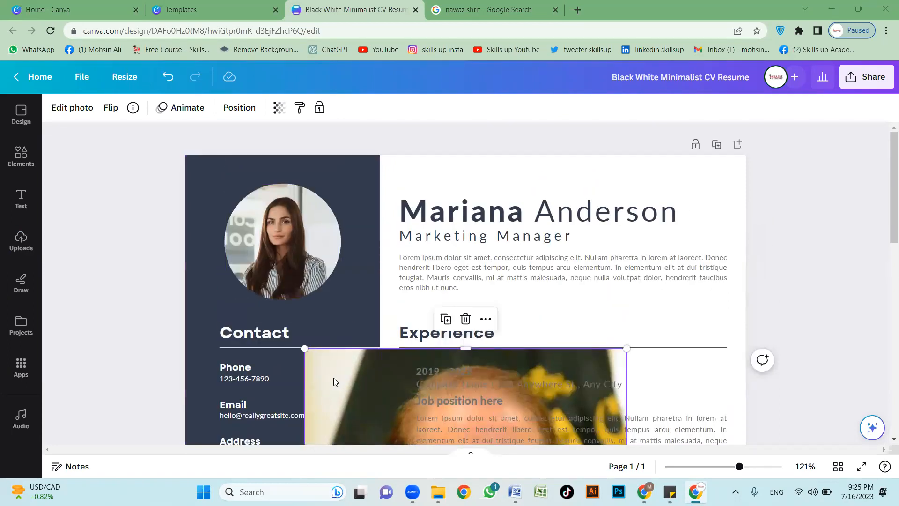
Step: Shrink the pasted portrait and place it into the circular photo frame, replacing the template's sample photo
drag(327, 375, 362, 189)
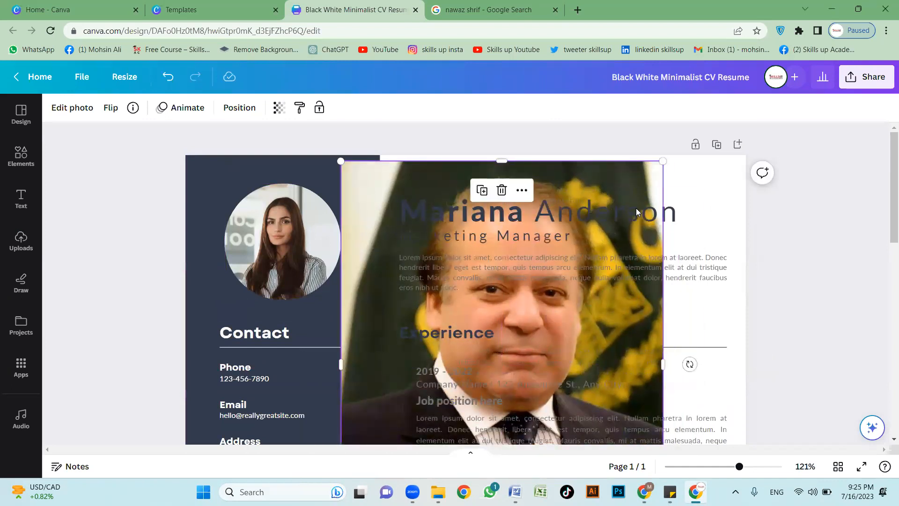
scroll(610, 304, down, 4)
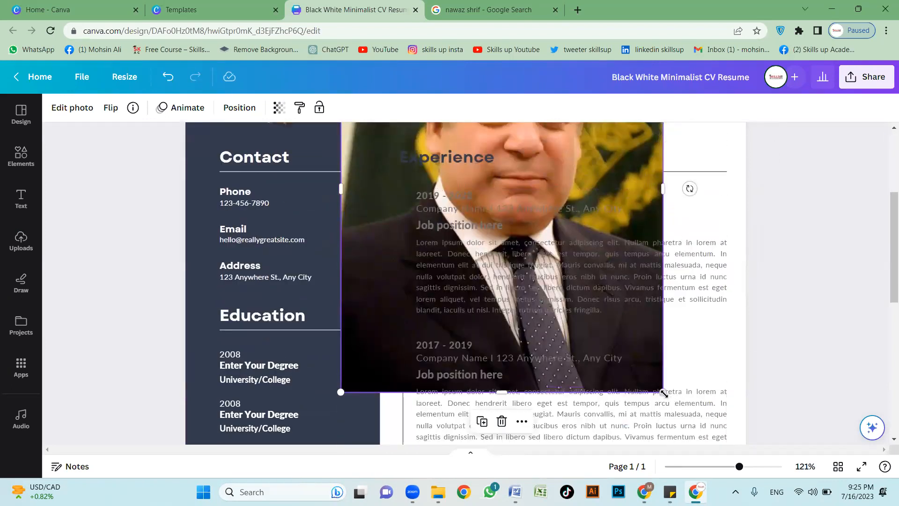
drag(662, 391, 512, 202)
click(580, 298)
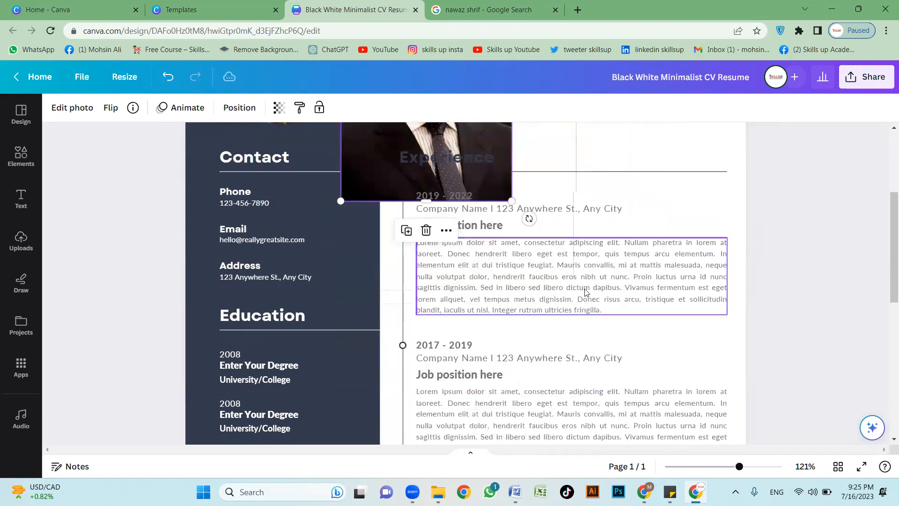
scroll(576, 292, up, 1)
scroll(491, 319, up, 2)
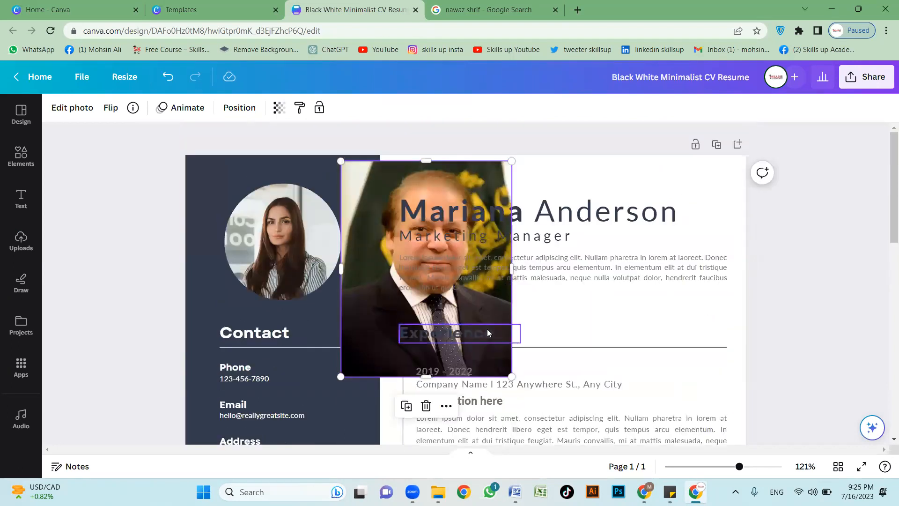
drag(512, 161, 481, 196)
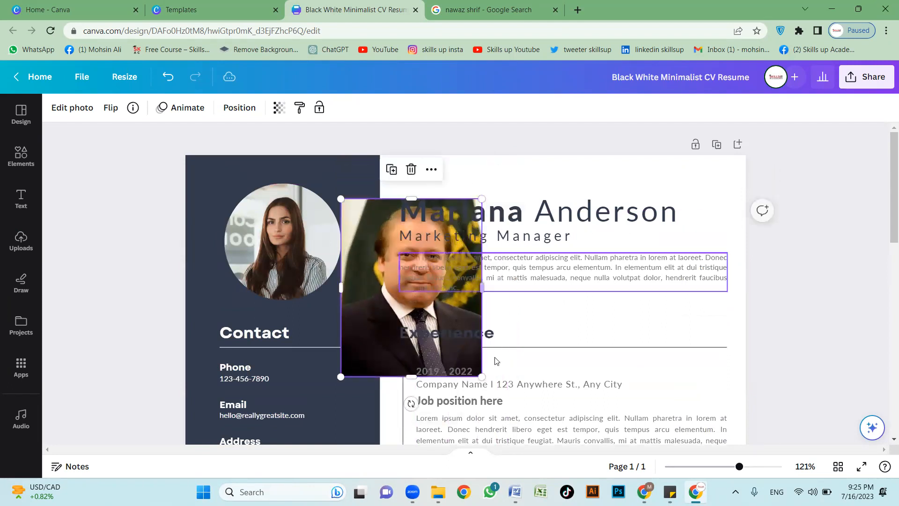
mouse_move(474, 375)
mouse_down()
mouse_move(468, 360)
mouse_move(503, 404)
mouse_move(423, 324)
mouse_move(493, 410)
mouse_move(457, 356)
mouse_move(481, 398)
mouse_move(459, 374)
mouse_up()
drag(355, 314, 249, 259)
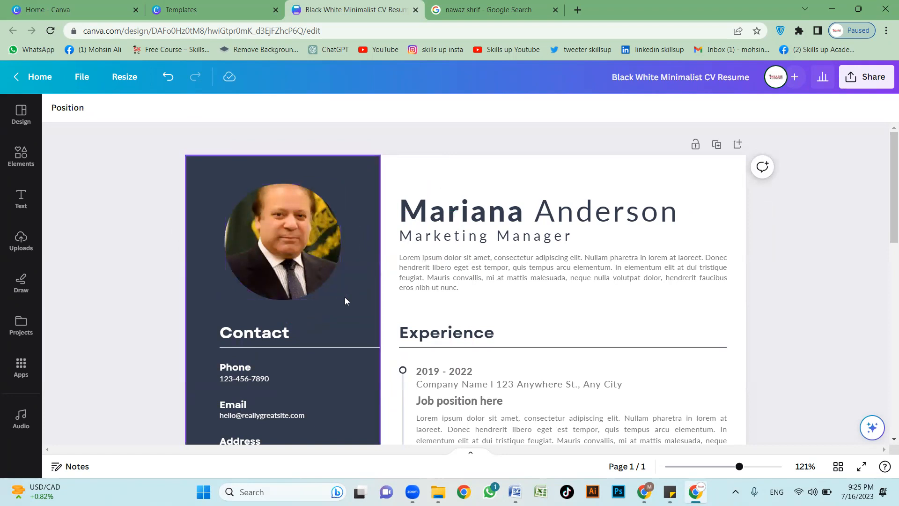
Step: Reposition the portrait's crop slightly lower inside the circular frame so the whole head fits, and deselect it
double_click(292, 235)
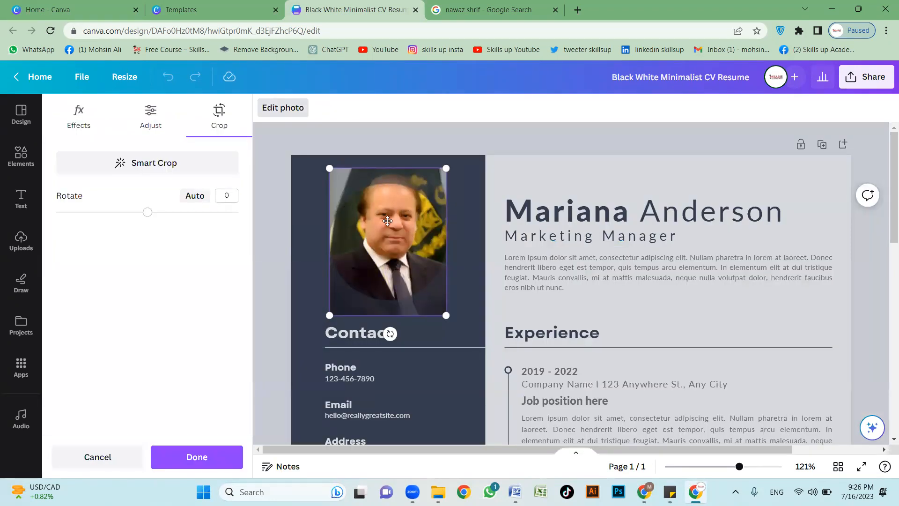
drag(391, 232, 392, 249)
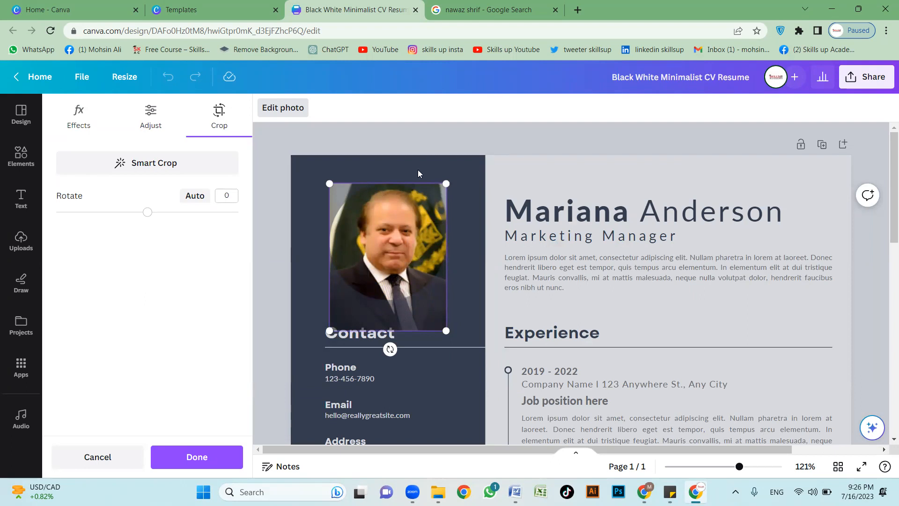
click(428, 162)
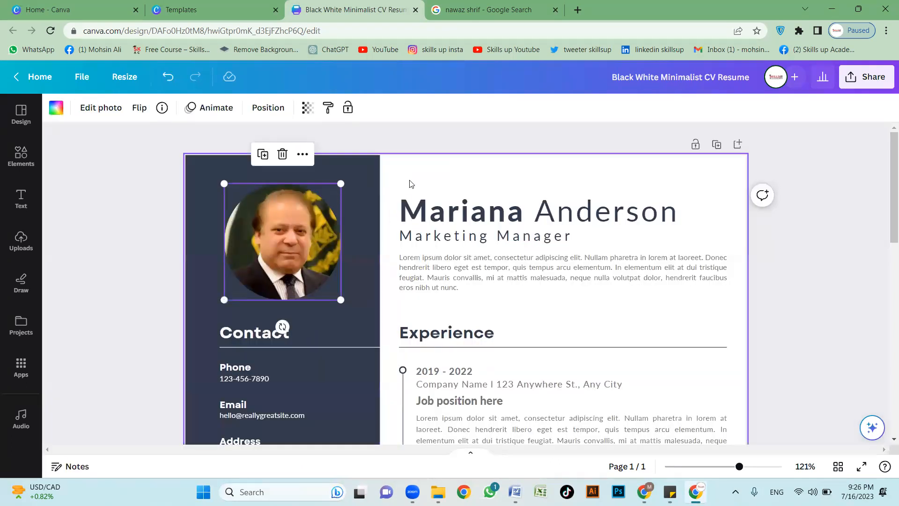
click(456, 130)
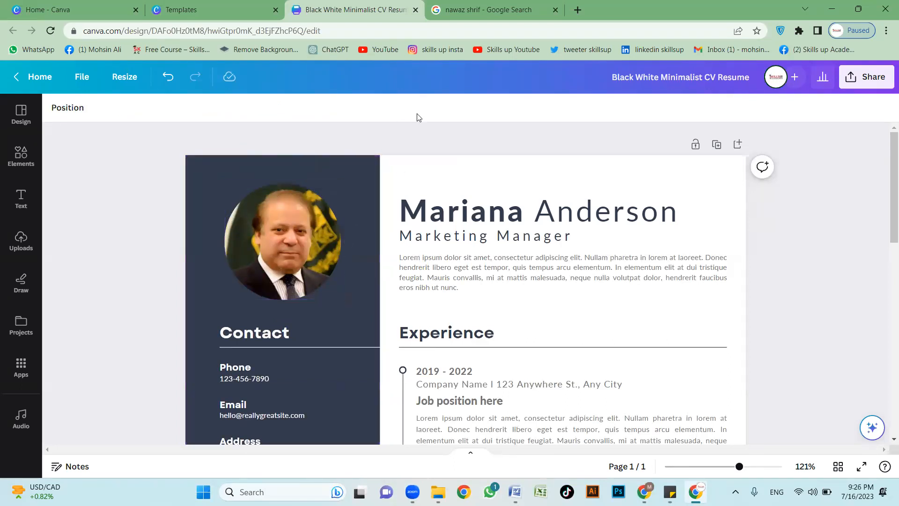
Step: Remove the background of the portrait in the circular frame with BG Remover, and deselect the photo
double_click(287, 242)
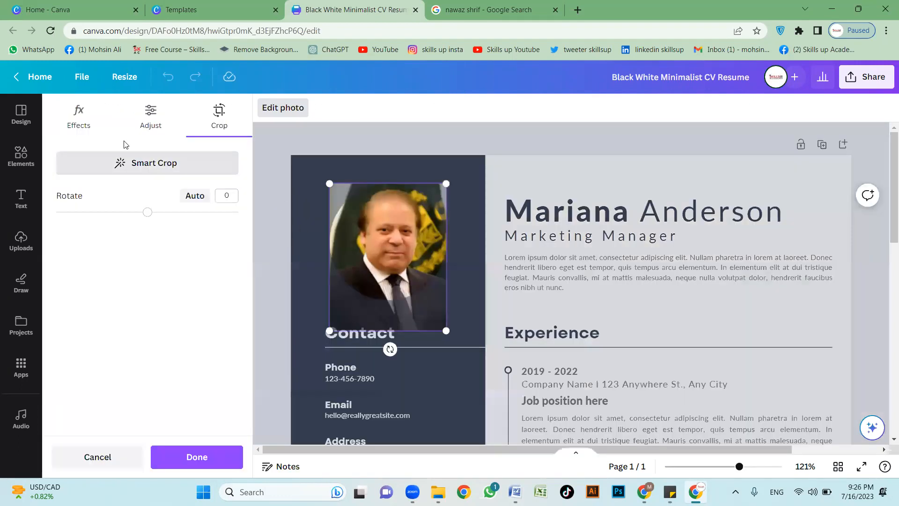
click(278, 109)
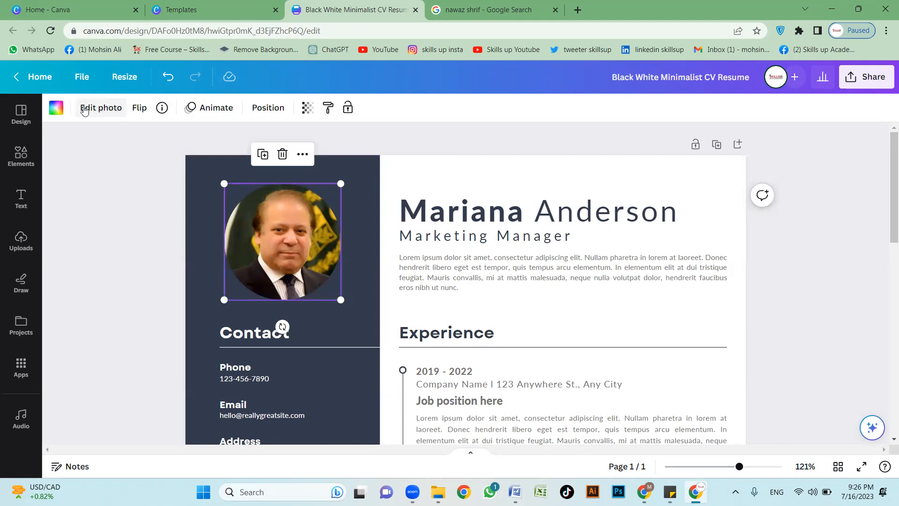
click(101, 109)
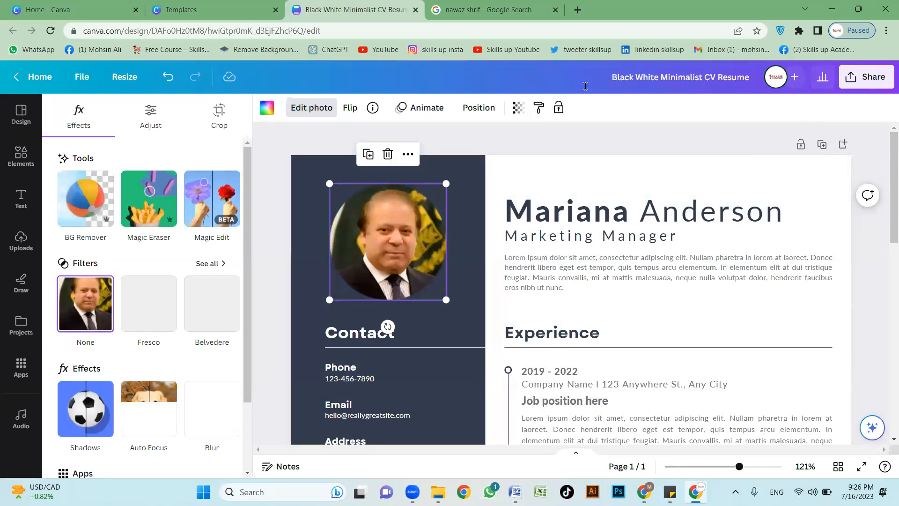
click(89, 208)
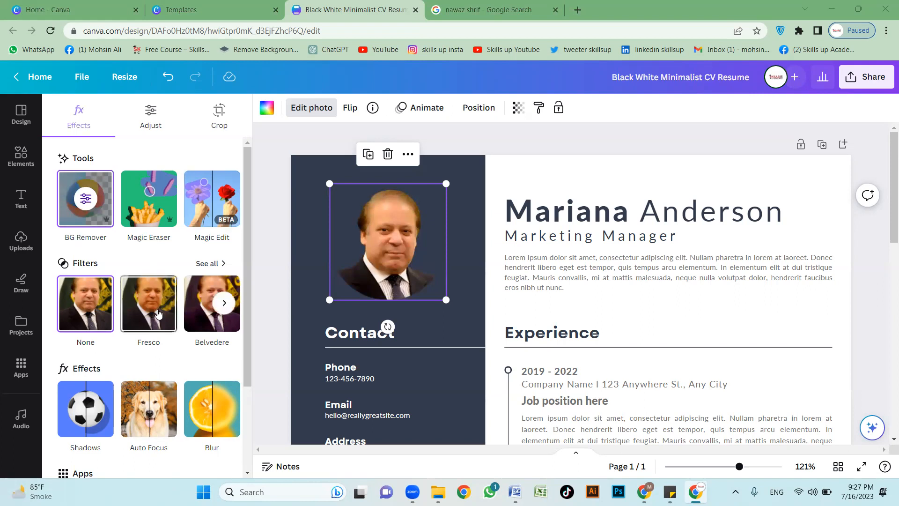
scroll(145, 308, down, 3)
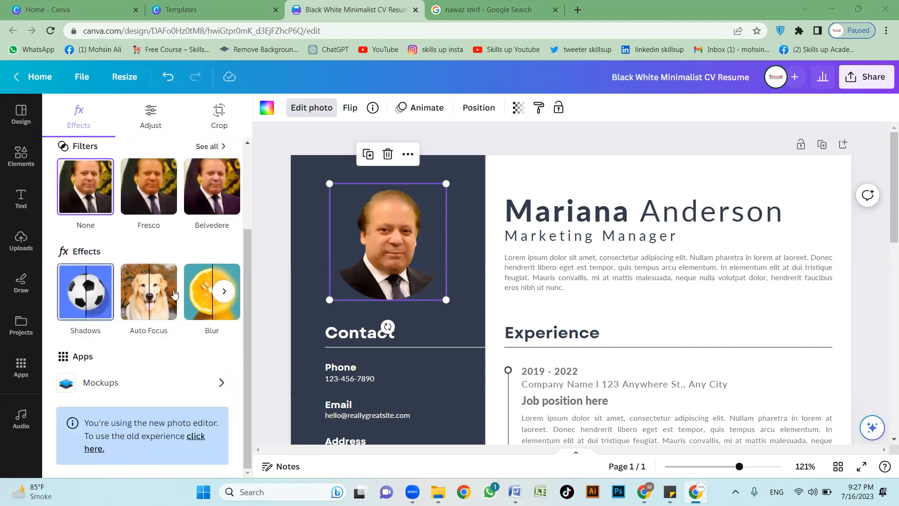
scroll(190, 294, up, 3)
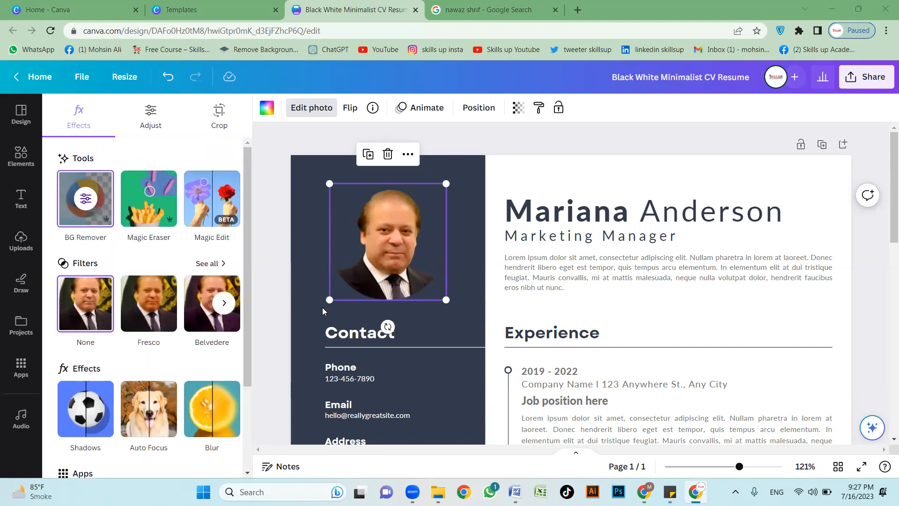
click(519, 144)
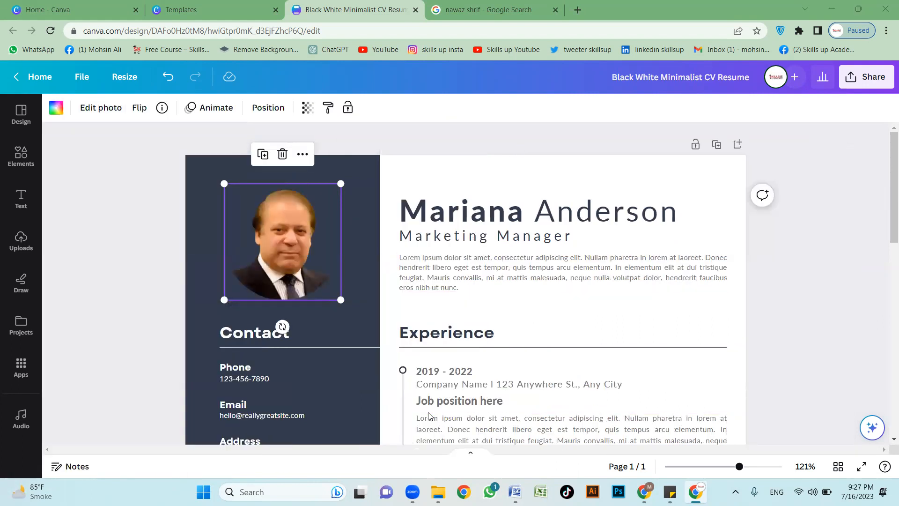
click(731, 297)
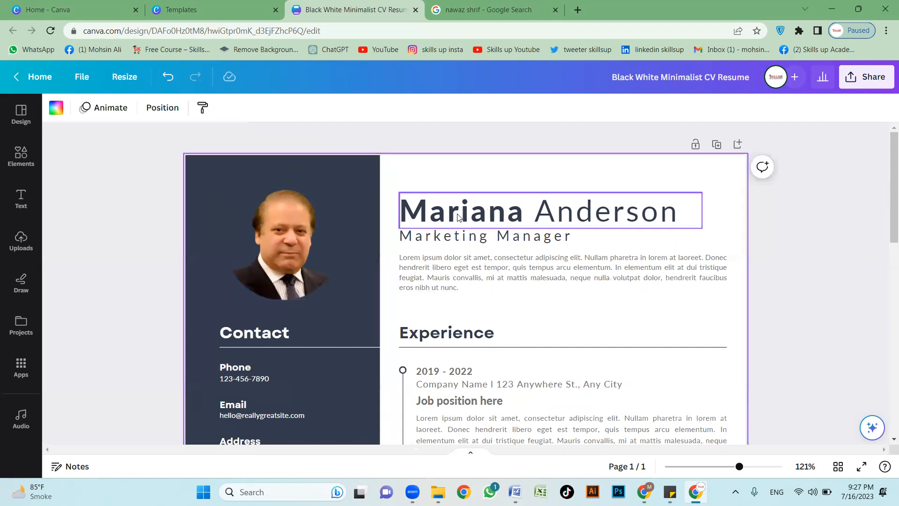
Step: Replace the sample name in the resume's headline with "Nawaz Shareef"
click(502, 217)
click(501, 218)
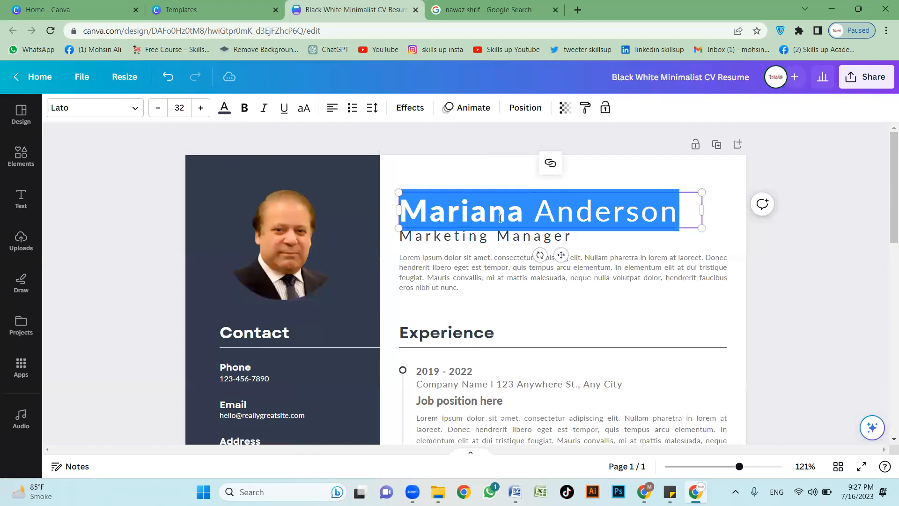
text(Alla)
key(BackSpace)
key(BackSpace)
key(BackSpace)
key(BackSpace)
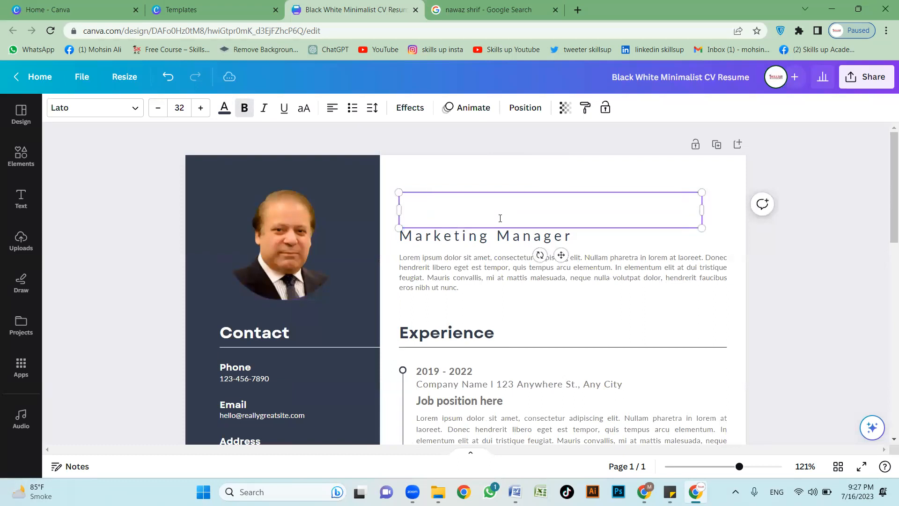
text(Nawaz)
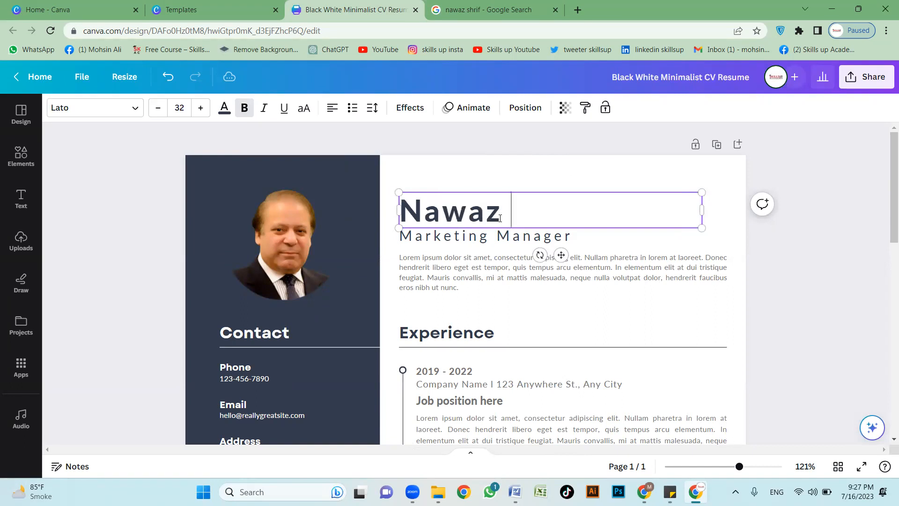
text( Shareef)
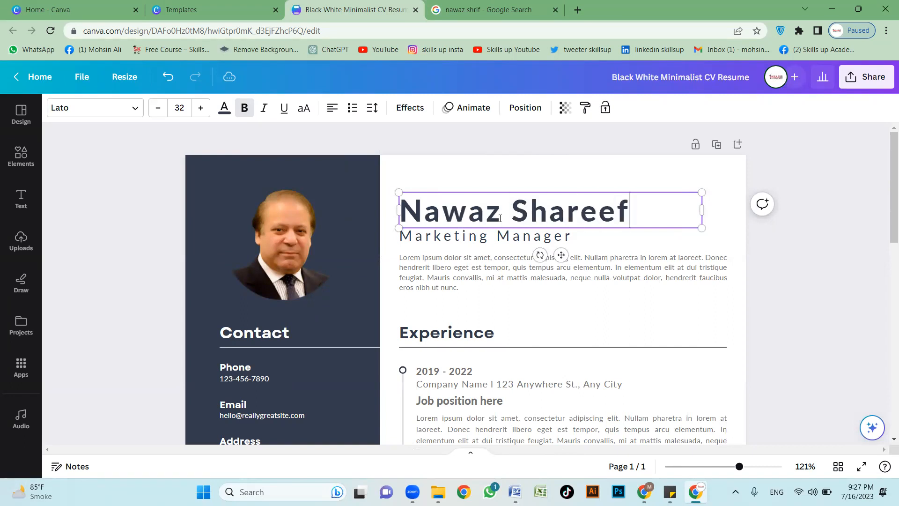
double_click(483, 241)
click(483, 249)
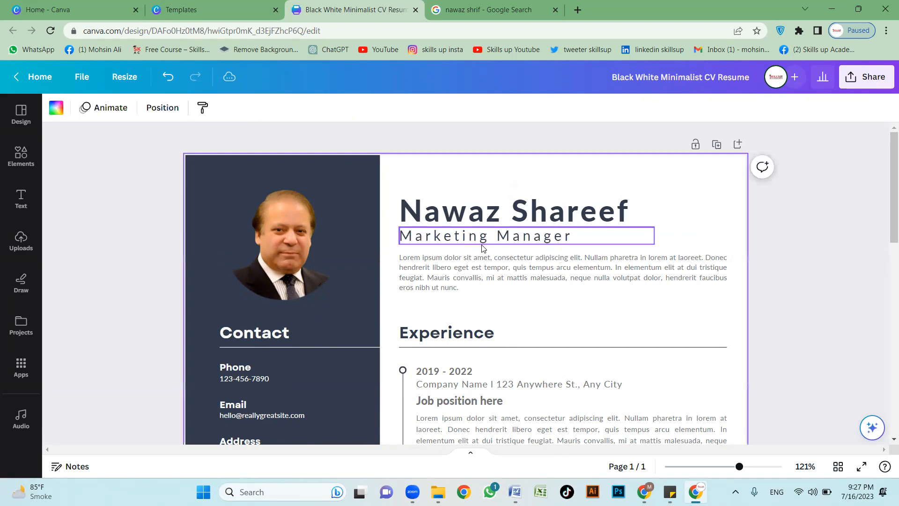
click(483, 245)
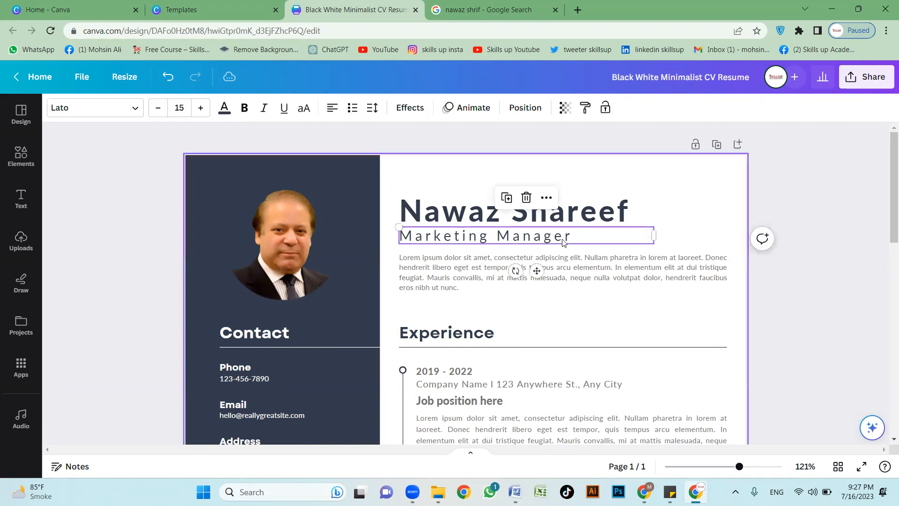
click(709, 227)
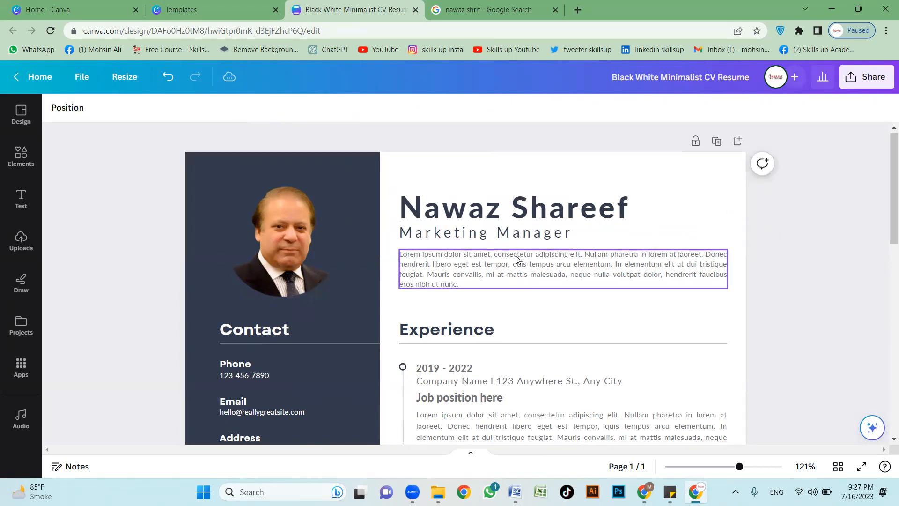
scroll(516, 256, down, 1)
click(491, 229)
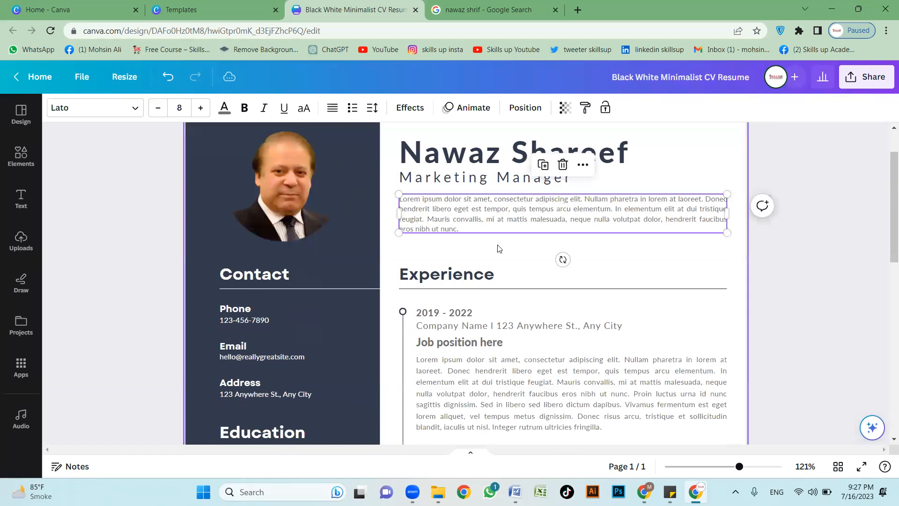
scroll(469, 251, up, 2)
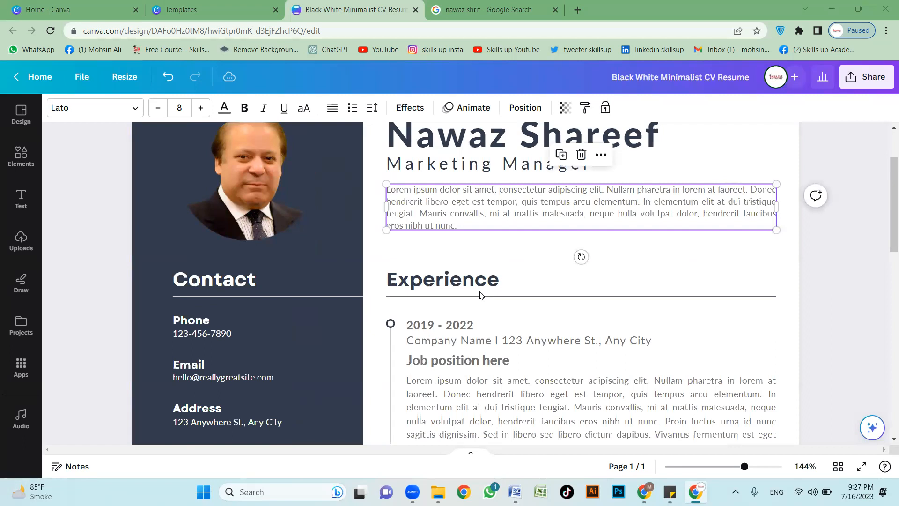
scroll(468, 244, up, 1)
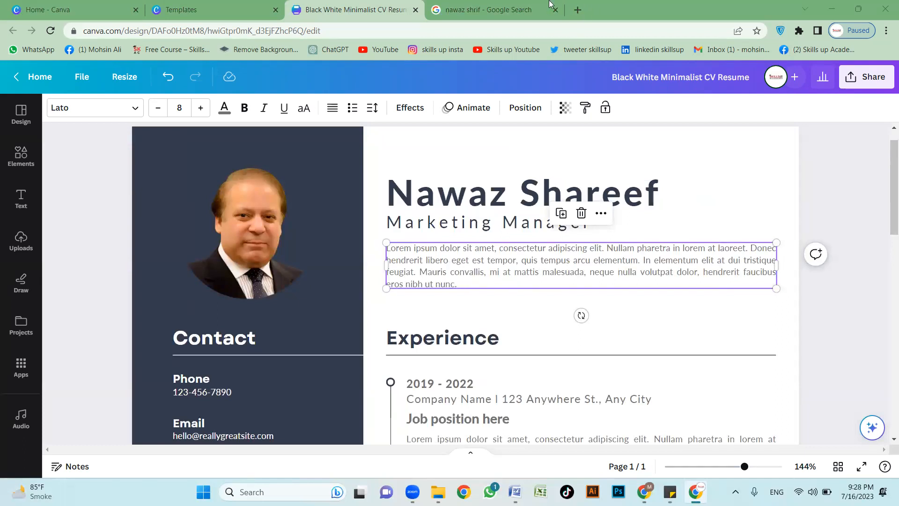
Step: Open ChatGPT in place of the Google image results, and return to the resume design in Canva
click(516, 7)
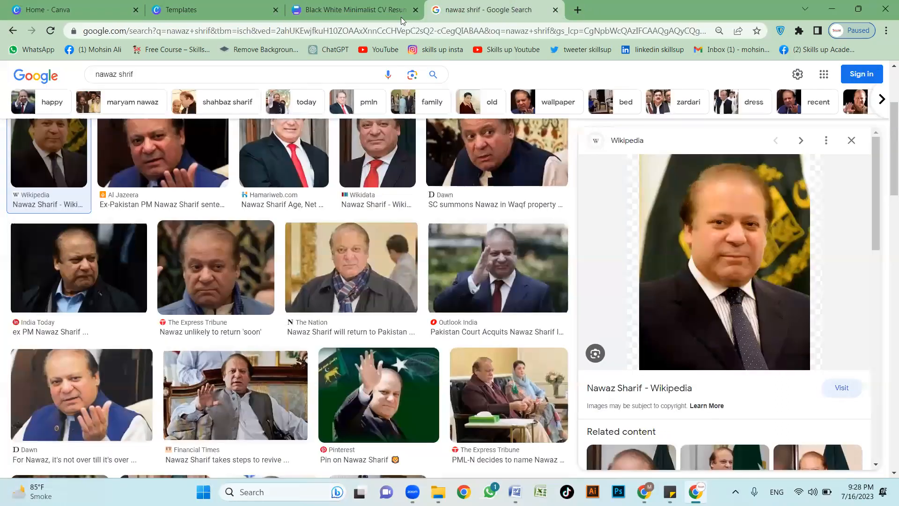
click(328, 50)
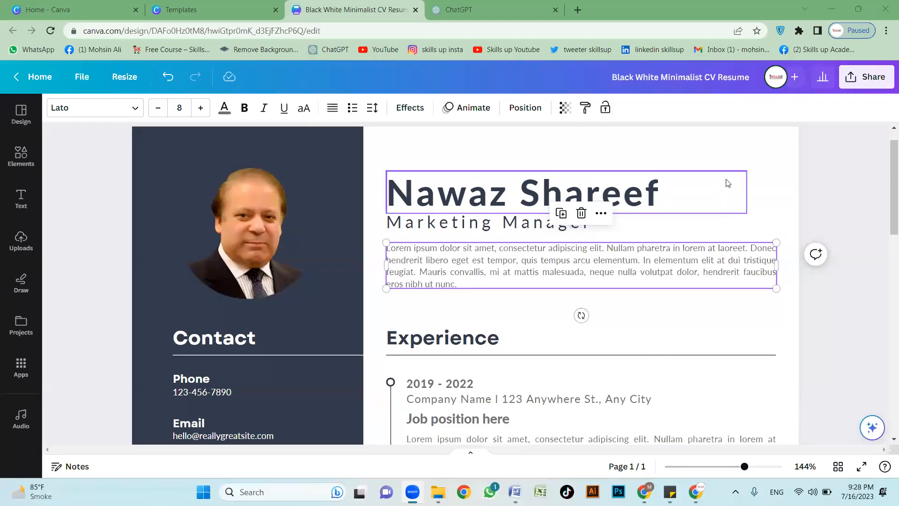
click(828, 165)
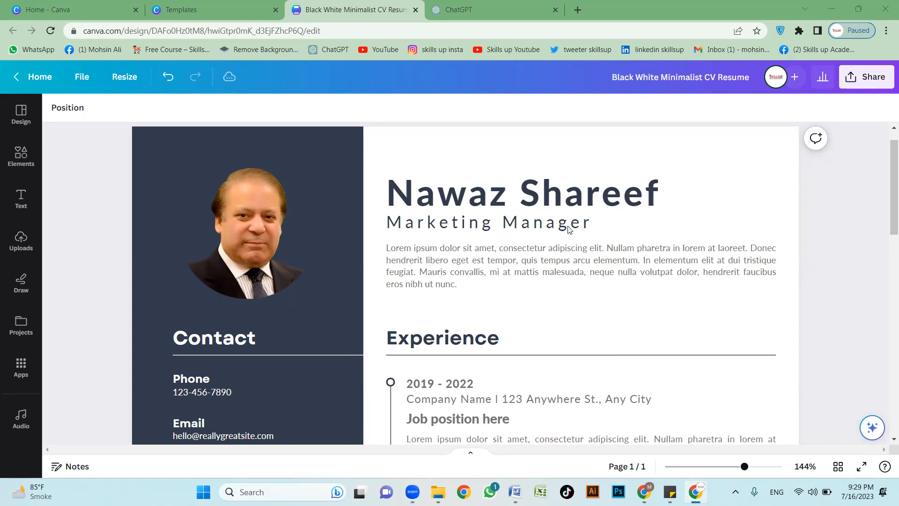
click(508, 7)
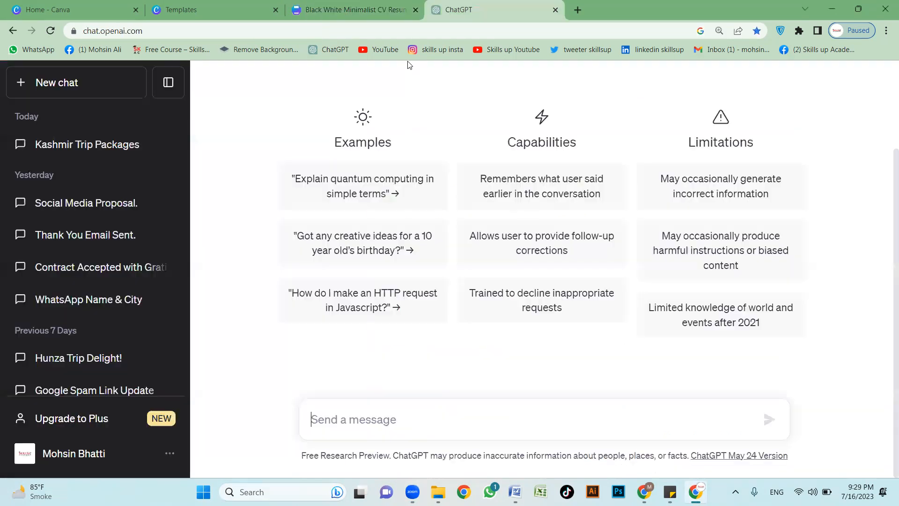
click(318, 5)
Step: Replace the job title below the name with "Graphic Designer"
click(455, 268)
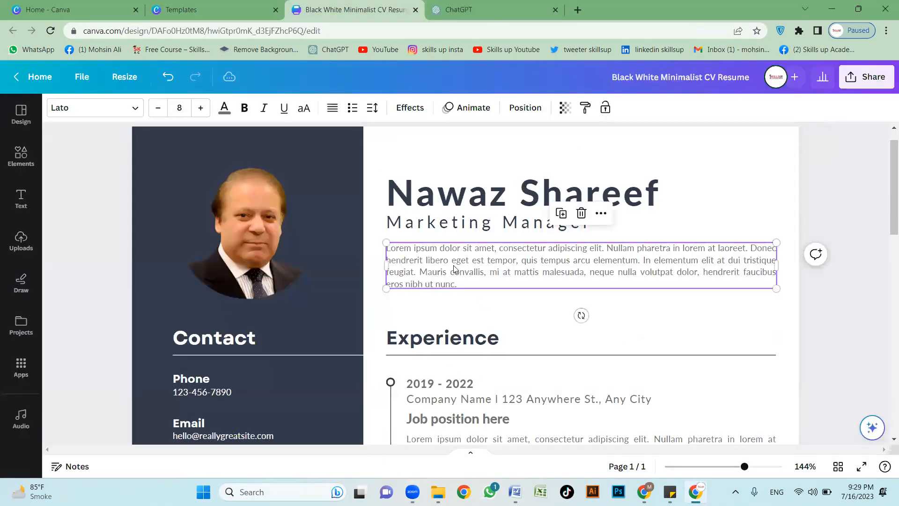
double_click(470, 272)
key(Right)
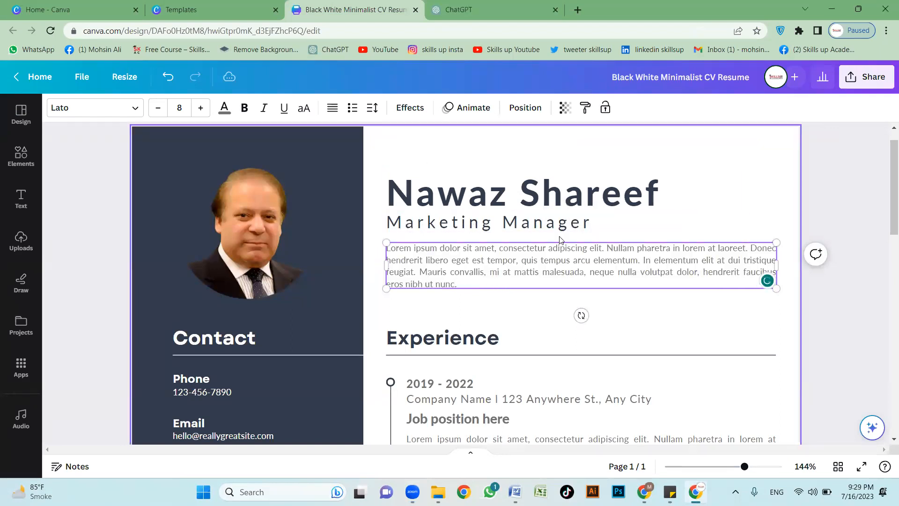
click(514, 224)
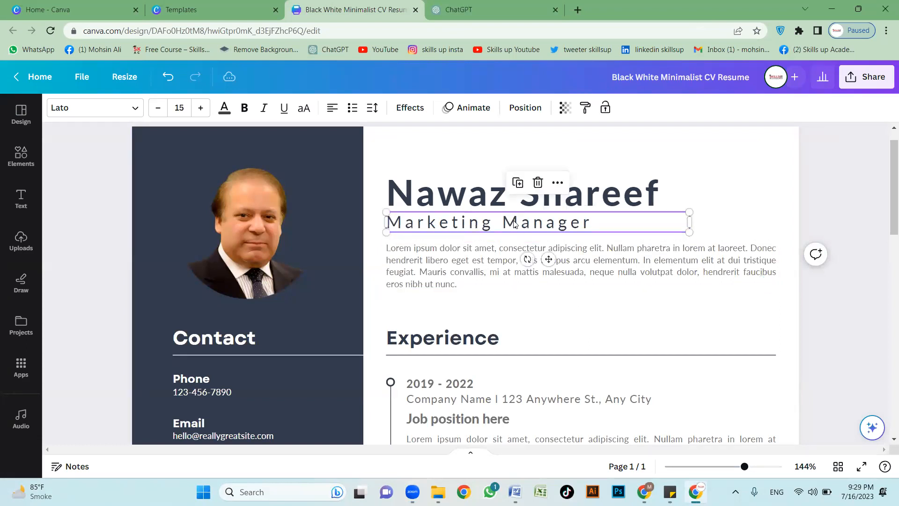
double_click(514, 222)
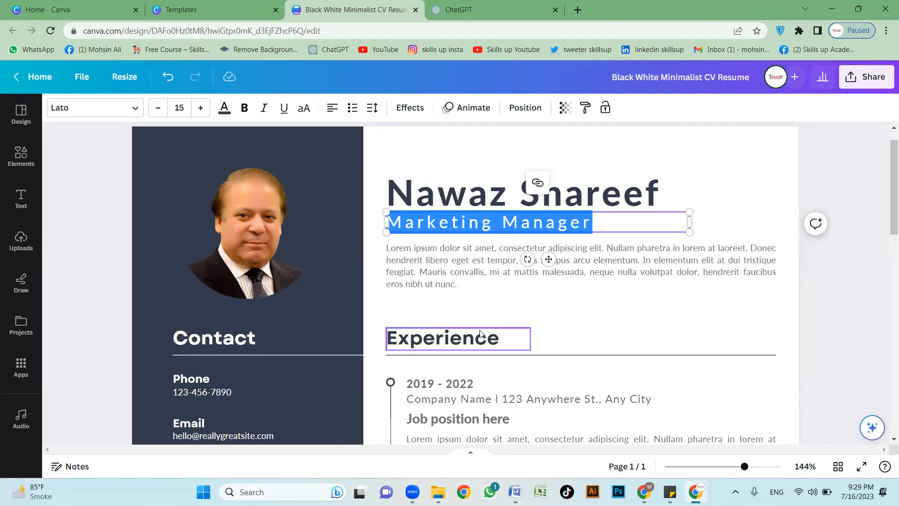
text(Graphic Des)
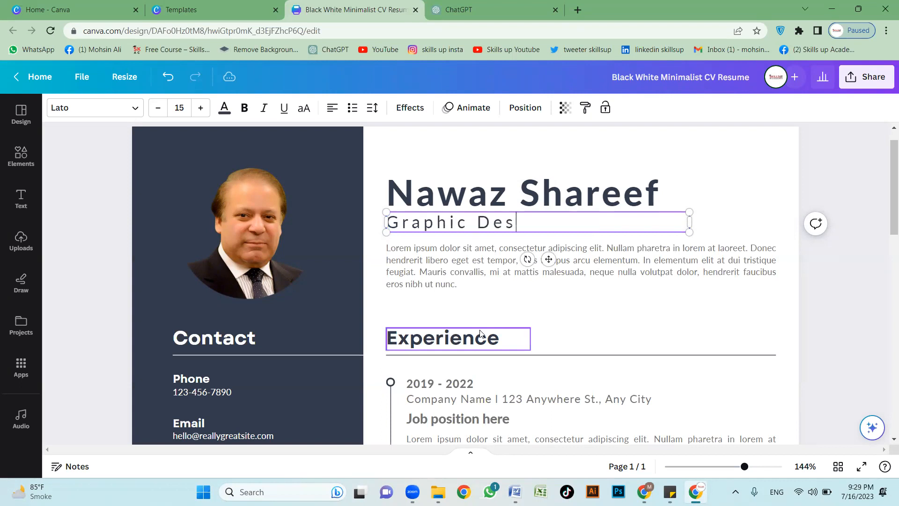
text(igner)
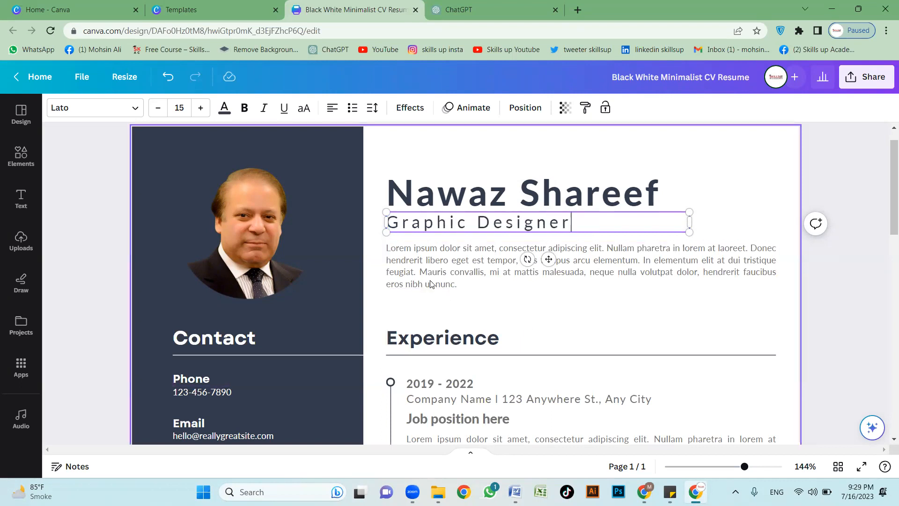
Step: Switch to ChatGPT and submit the prompt "resume profile for a graphic designer words 150"
click(431, 285)
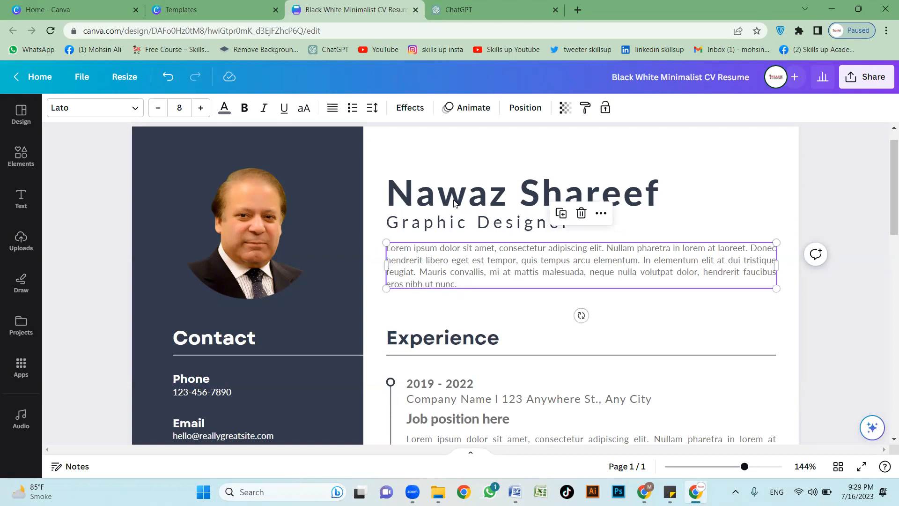
click(473, 11)
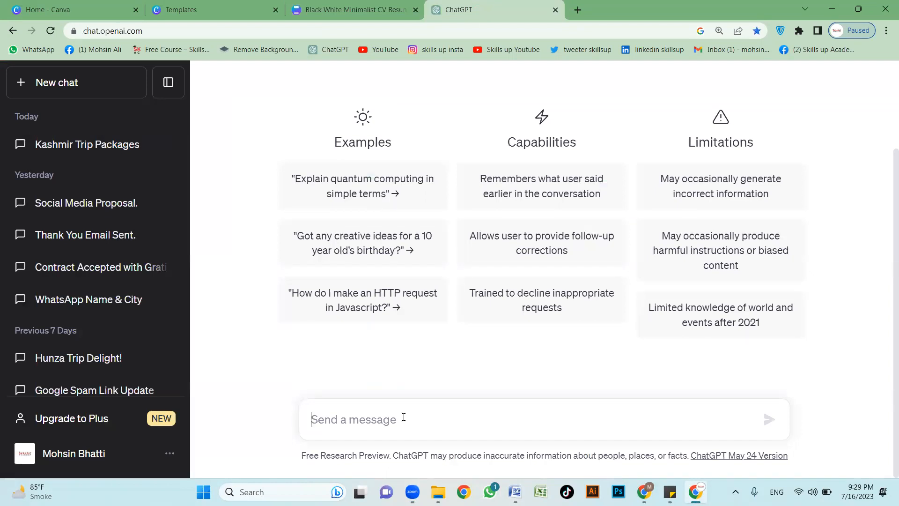
text(resume profile )
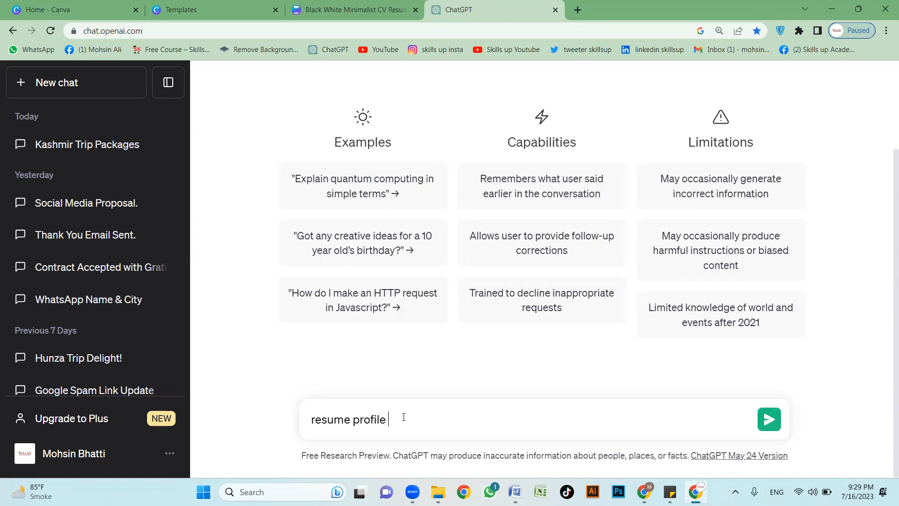
text(for a graphic designer words 150)
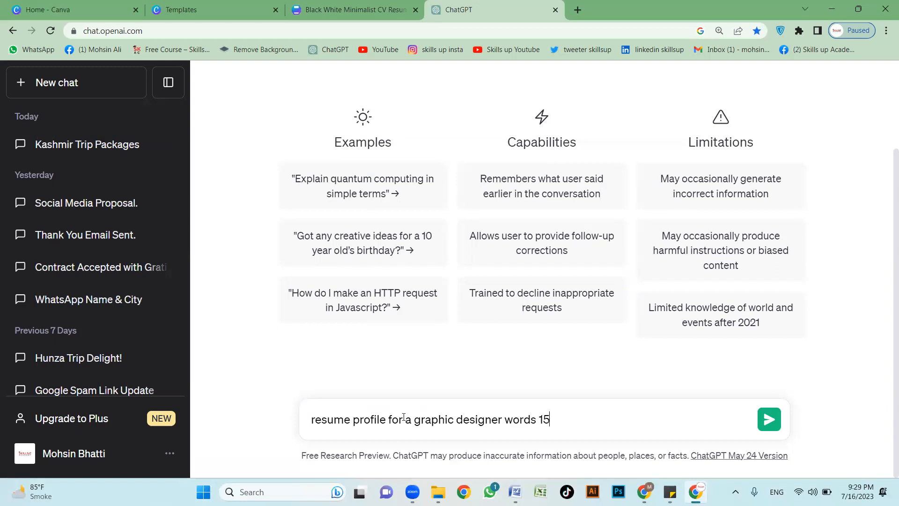
key(Return)
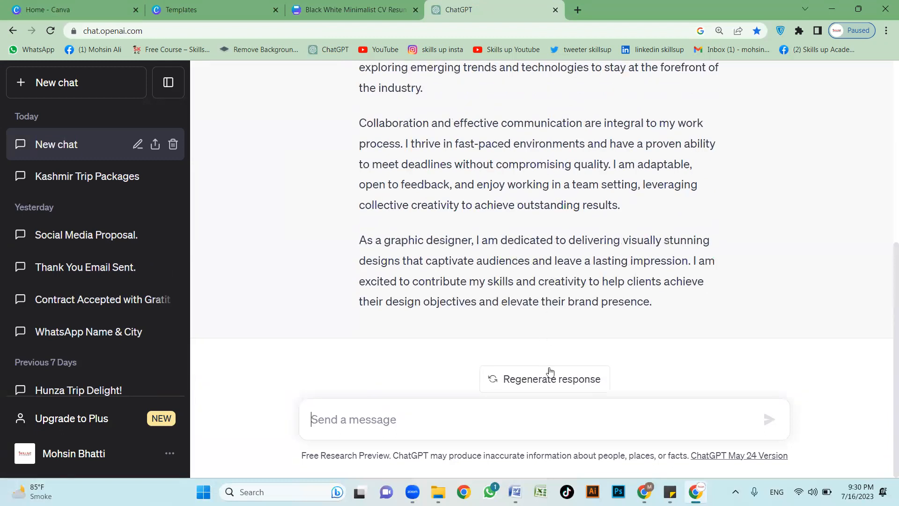
Step: Return to the start of the ChatGPT conversation and highlight the submitted prompt above the generated profile
scroll(583, 257, up, 5)
scroll(571, 235, up, 1)
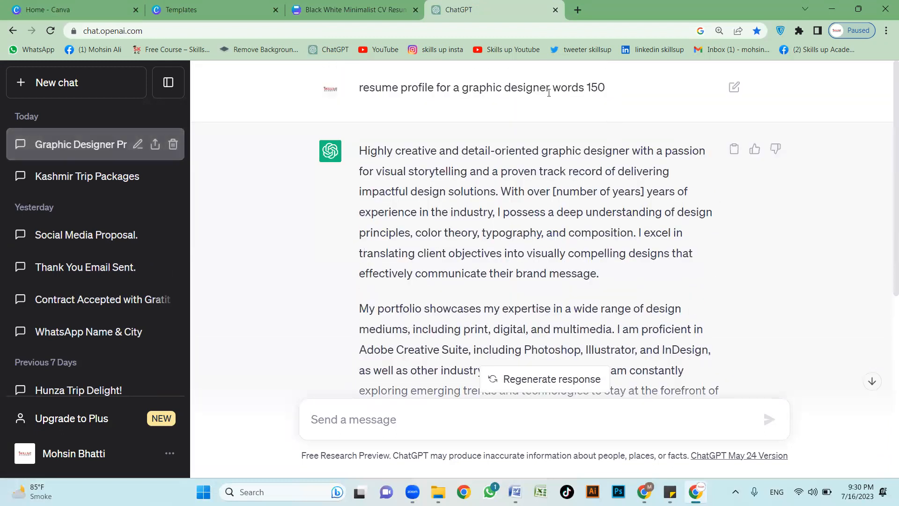
drag(608, 88, 357, 88)
click(450, 117)
drag(609, 88, 353, 94)
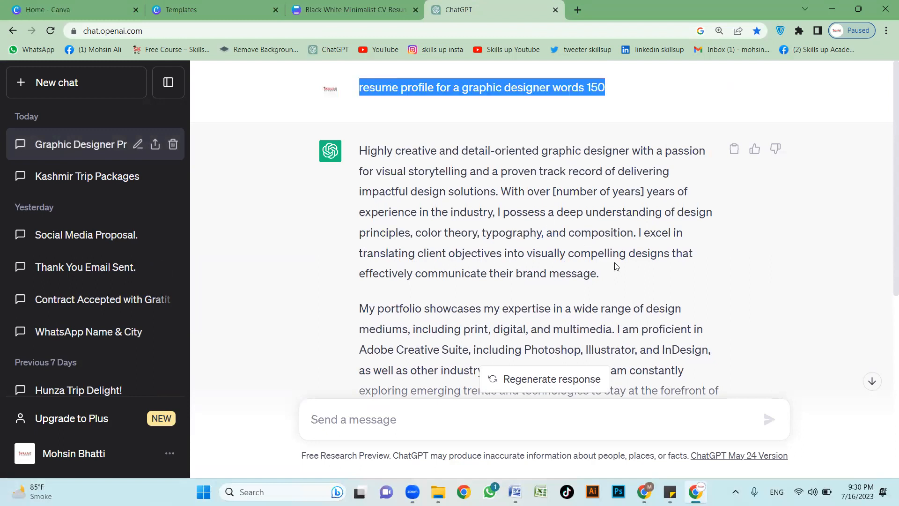
Step: Copy the first paragraph of the generated profile from ChatGPT and replace the placeholder profile text in the Canva resume with it
click(624, 278)
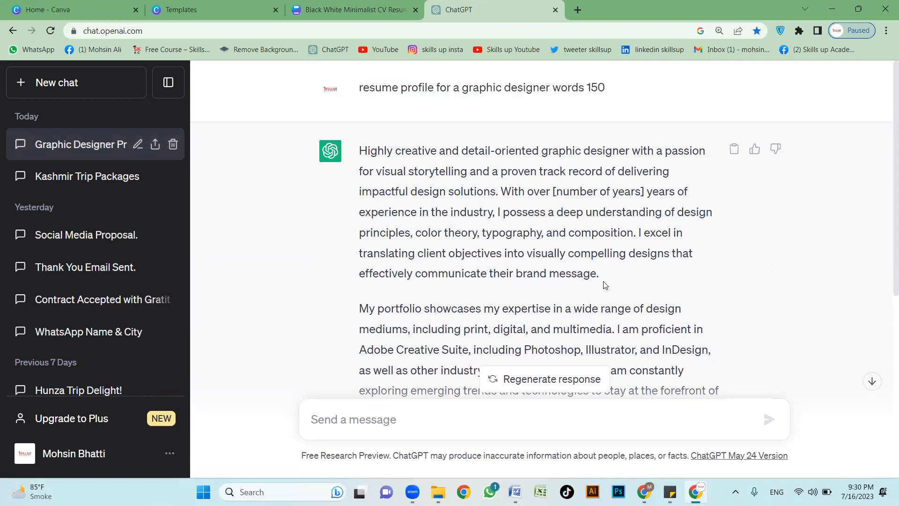
drag(512, 233, 601, 275)
drag(364, 155, 358, 156)
key(ctrl+c)
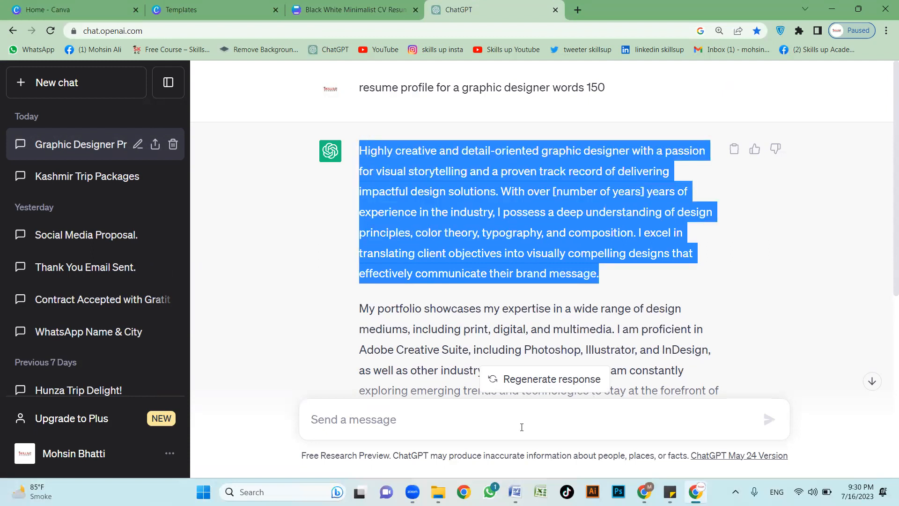
click(346, 9)
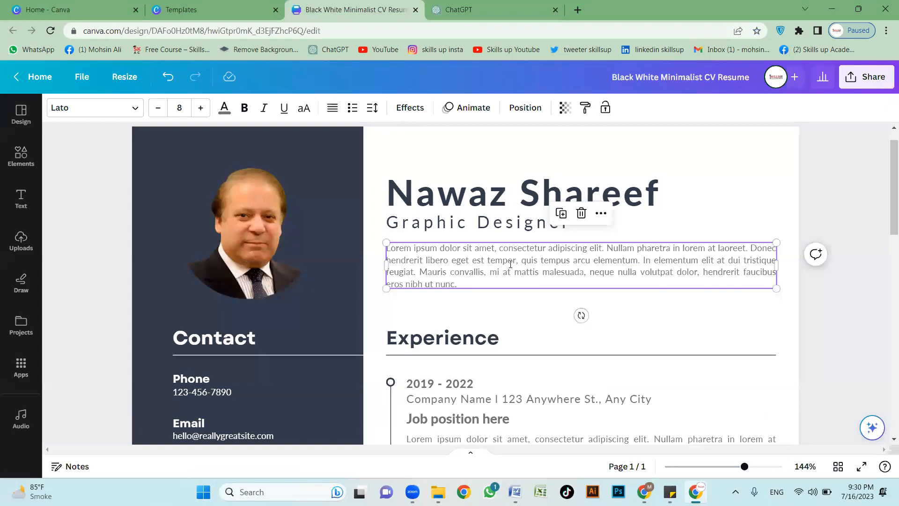
triple_click(511, 264)
key(ctrl+v)
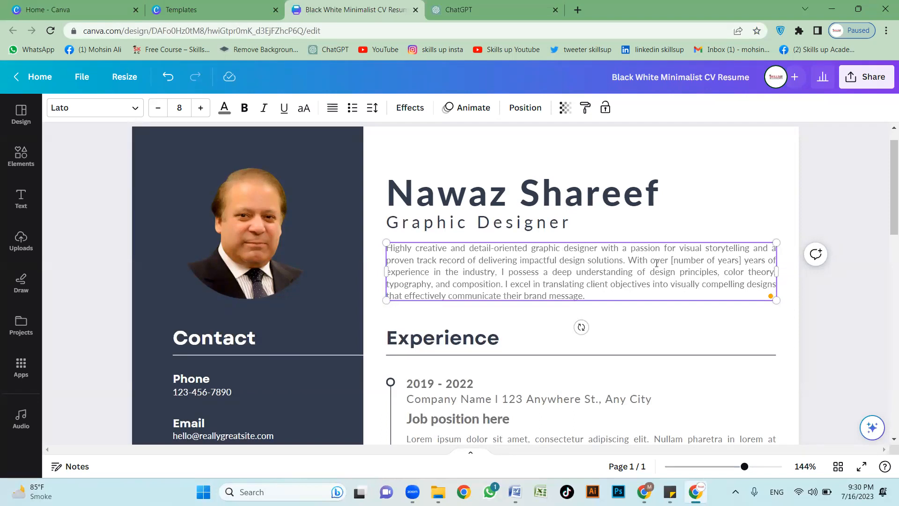
Step: Replace the "[number of years]" placeholder in the resume's profile paragraph with 2
drag(656, 263, 639, 261)
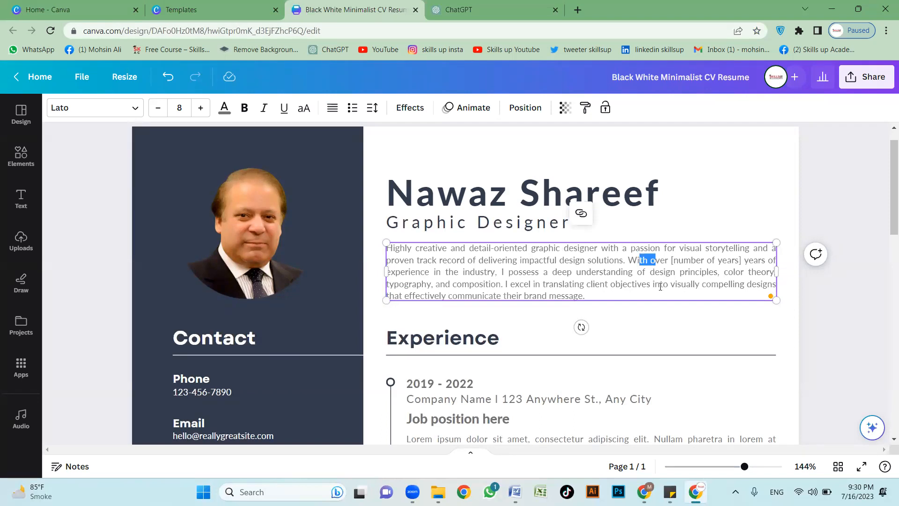
scroll(660, 287, up, 3)
click(788, 257)
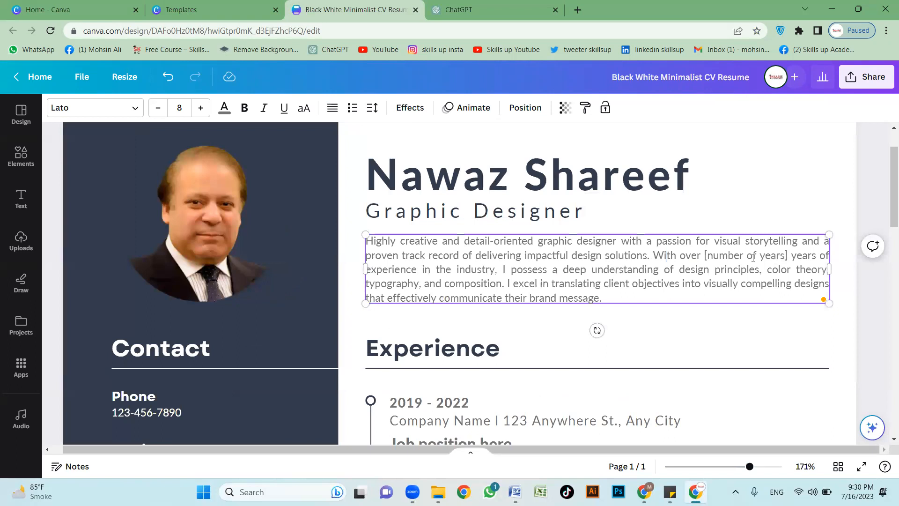
shift+click(704, 256)
text(2)
click(704, 276)
key(Escape)
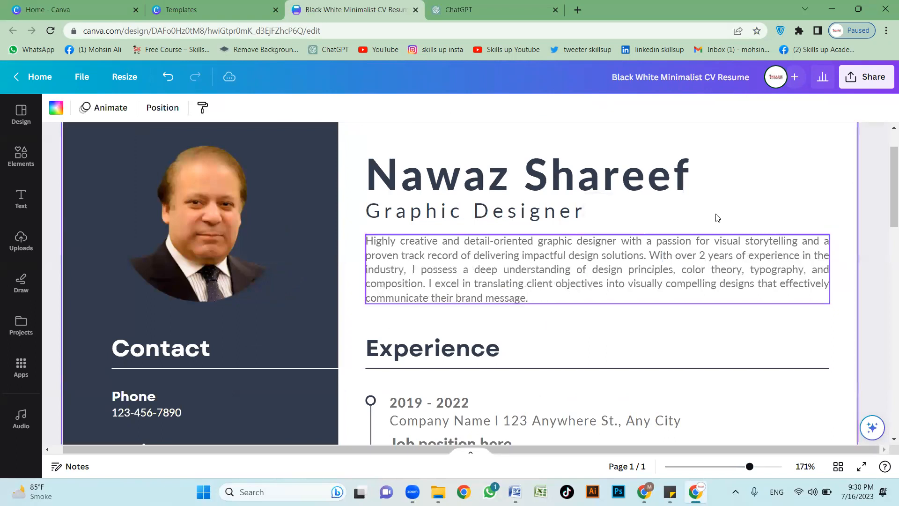
key(shift+Tab)
key(Tab)
click(809, 319)
Step: Switch to ChatGPT, reuse the earlier prompt and submit it as "resume profile for a graphic designer words 50"
click(503, 7)
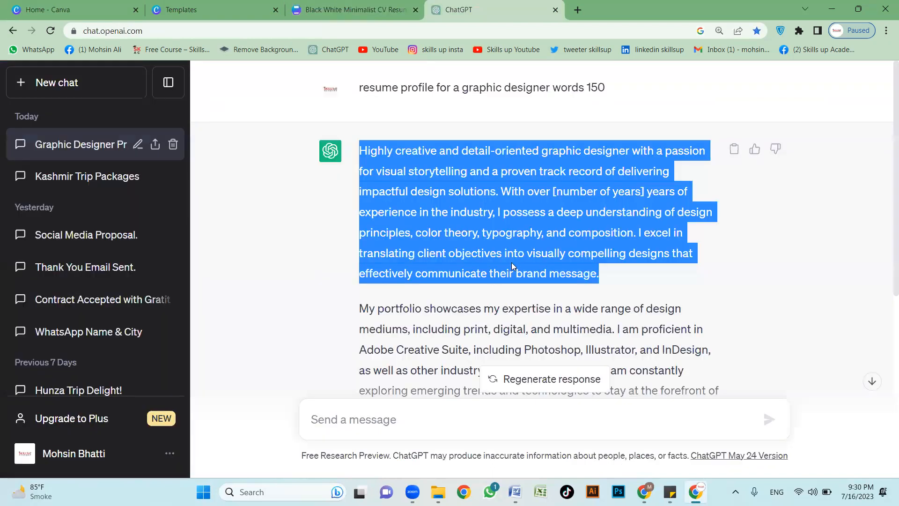
scroll(511, 262, down, 3)
scroll(451, 235, down, 4)
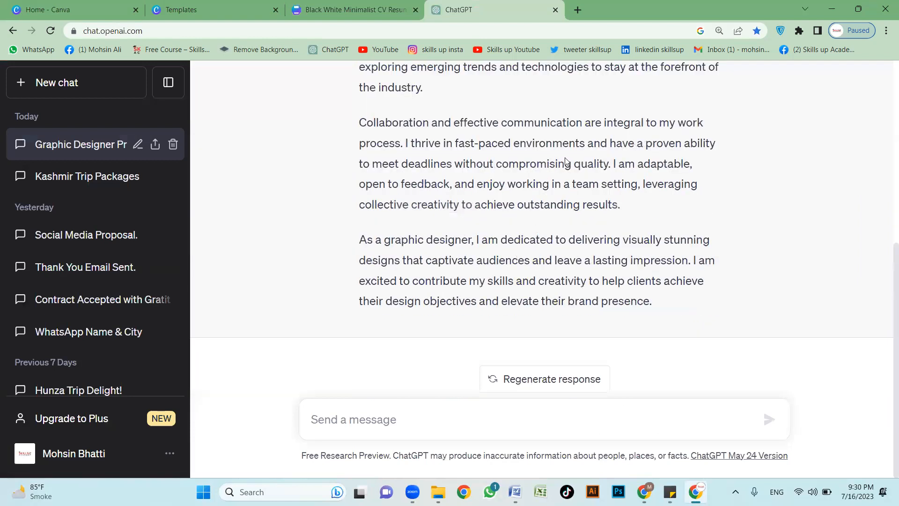
scroll(605, 101, up, 7)
drag(608, 89, 360, 90)
key(ctrl+c)
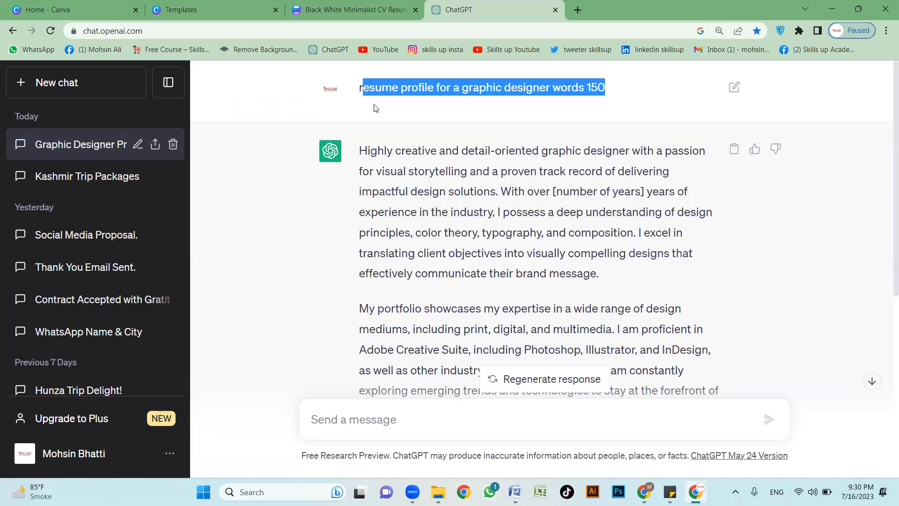
click(629, 413)
key(ctrl+v)
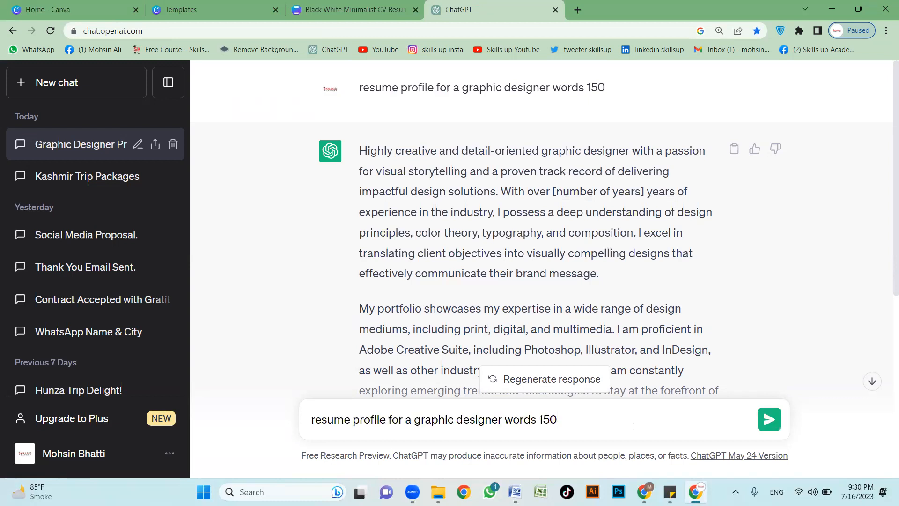
key(BackSpace)
key(BackSpace)
key(BackSpace)
text(50)
click(770, 419)
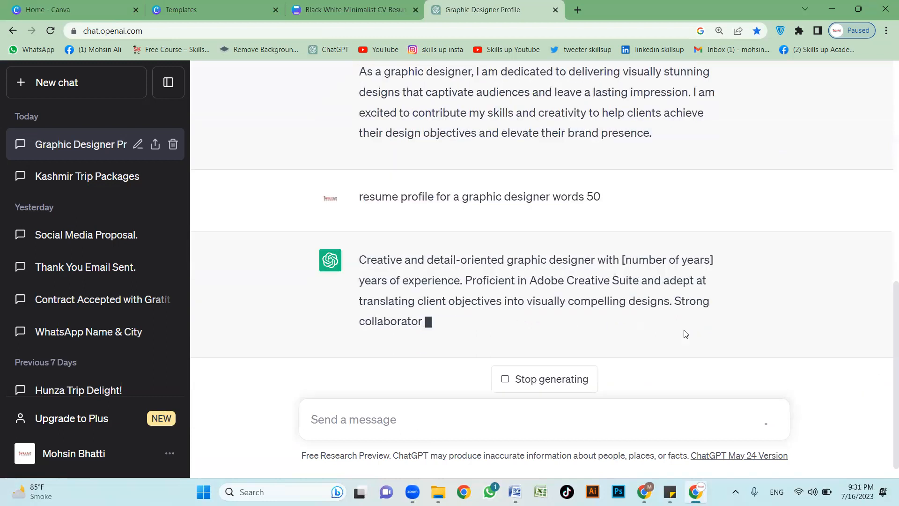
Step: Copy the shorter profile from ChatGPT and replace the profile paragraph in the Canva resume with it
drag(625, 311, 360, 219)
key(ctrl+c)
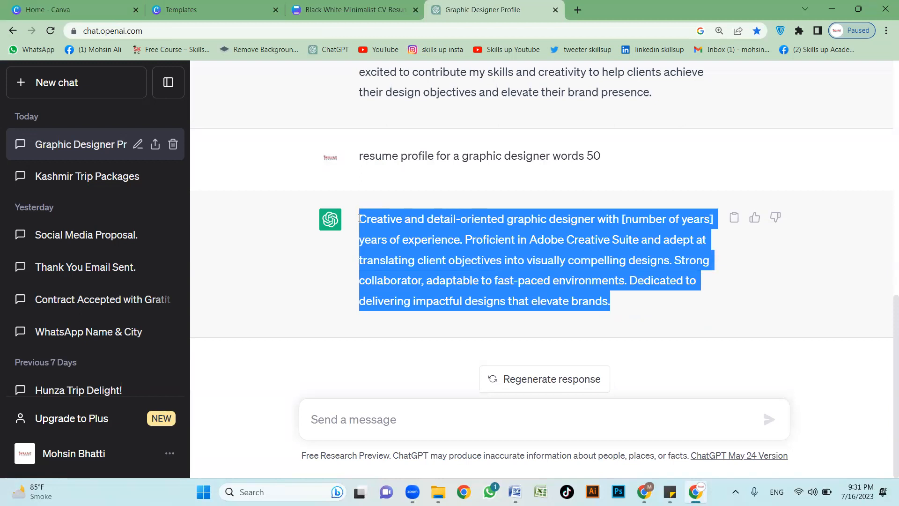
click(363, 7)
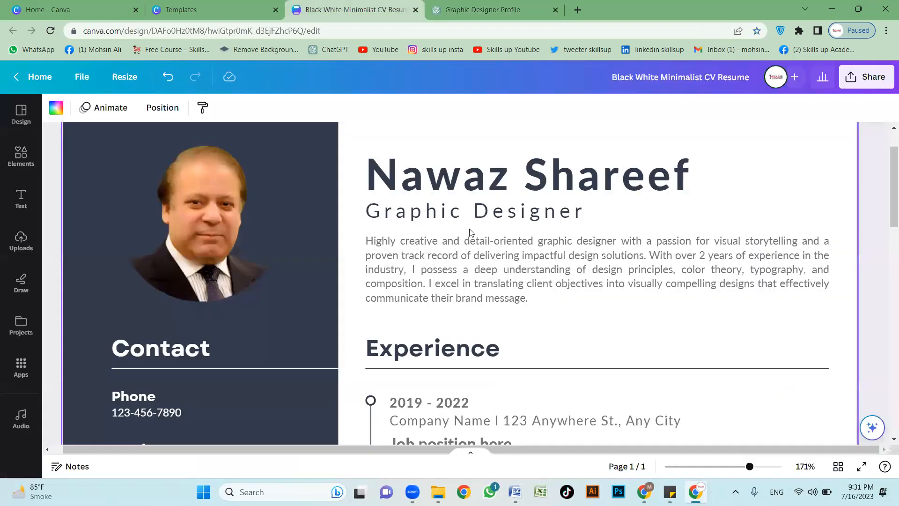
double_click(498, 268)
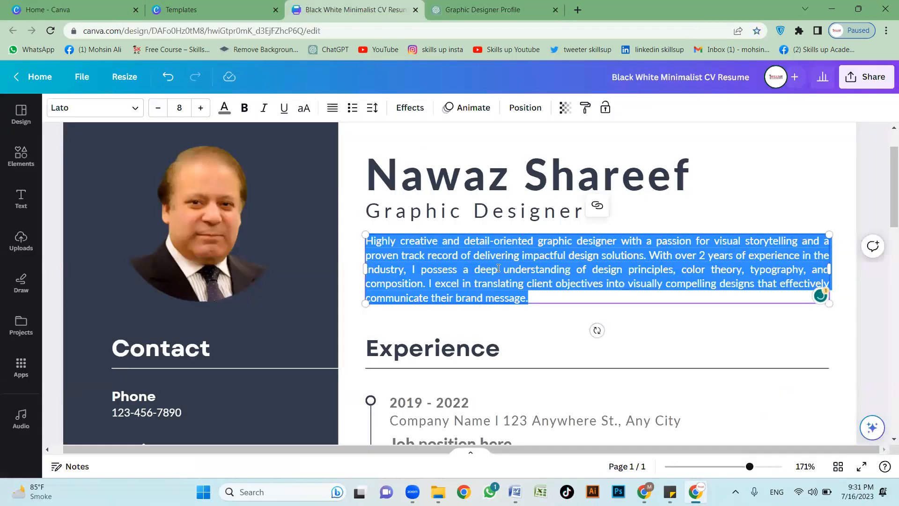
key(ctrl+v)
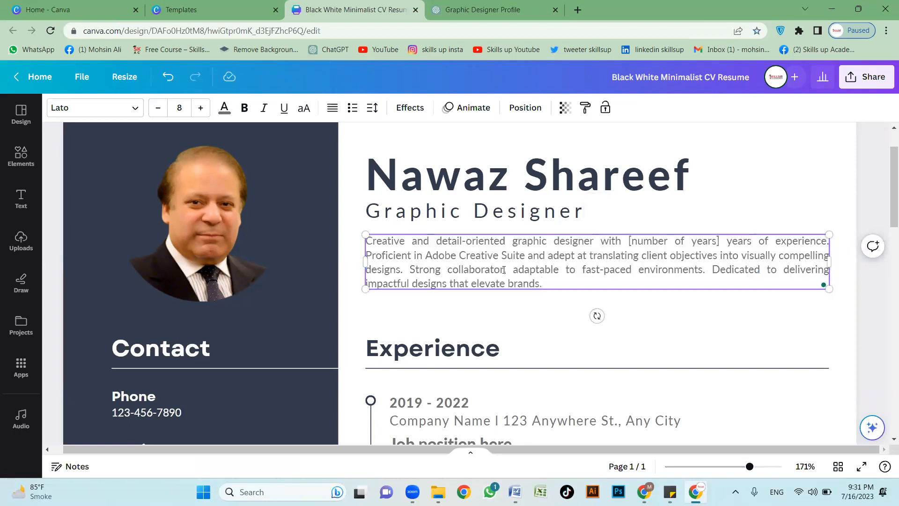
click(721, 319)
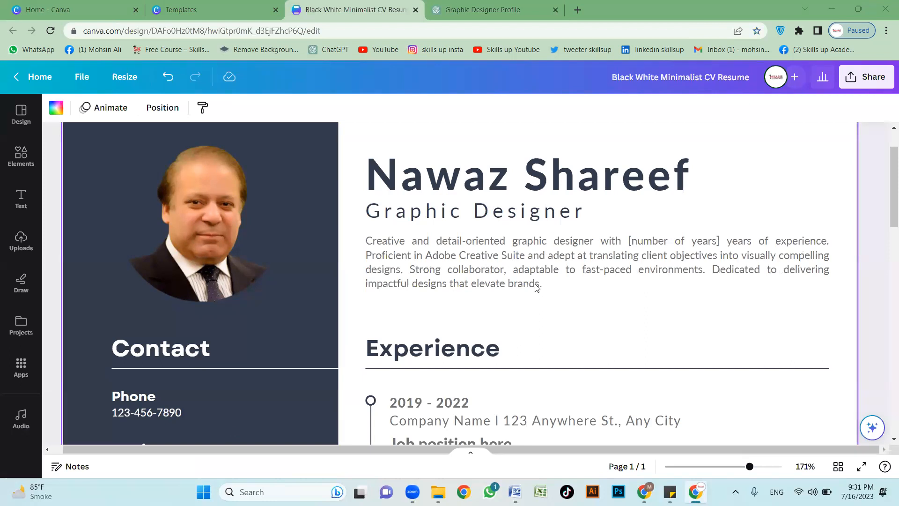
Step: Examine the Experience heading and the date range of the first job entry
scroll(602, 321, down, 3)
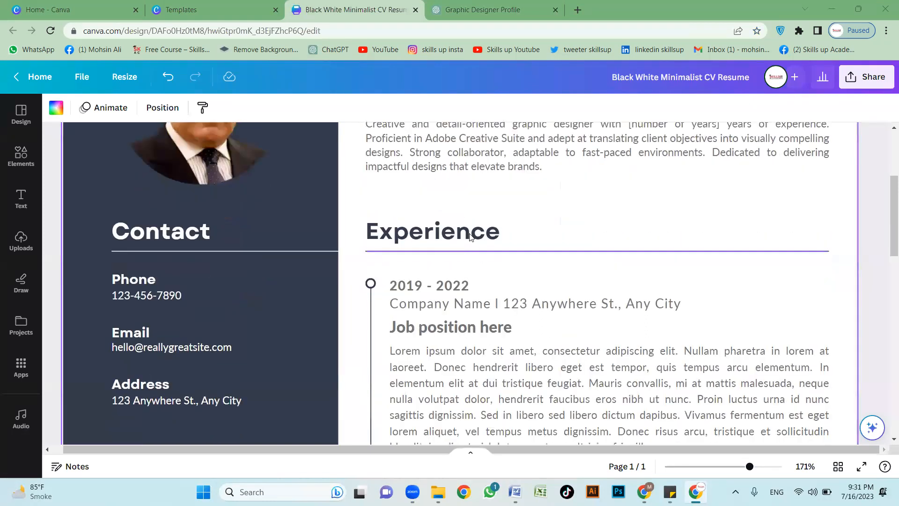
click(471, 236)
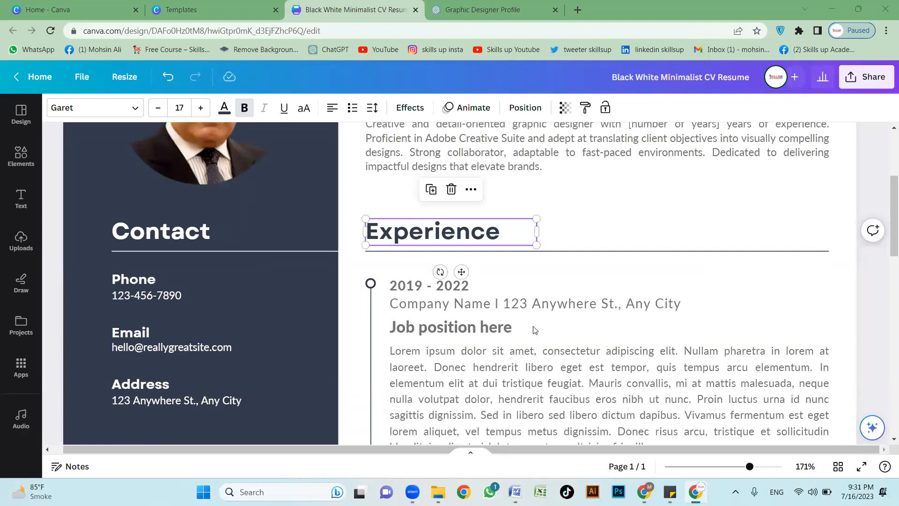
scroll(462, 323, up, 1)
scroll(425, 278, down, 1)
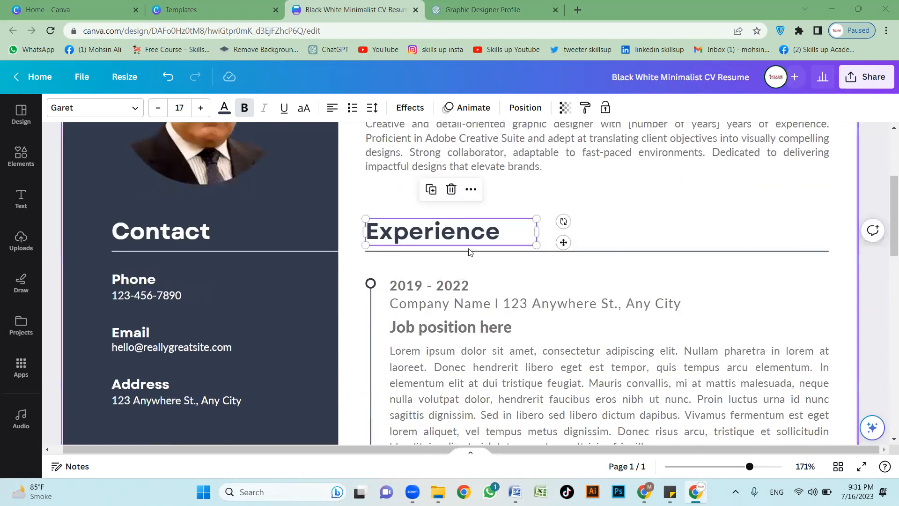
click(463, 285)
scroll(472, 319, down, 2)
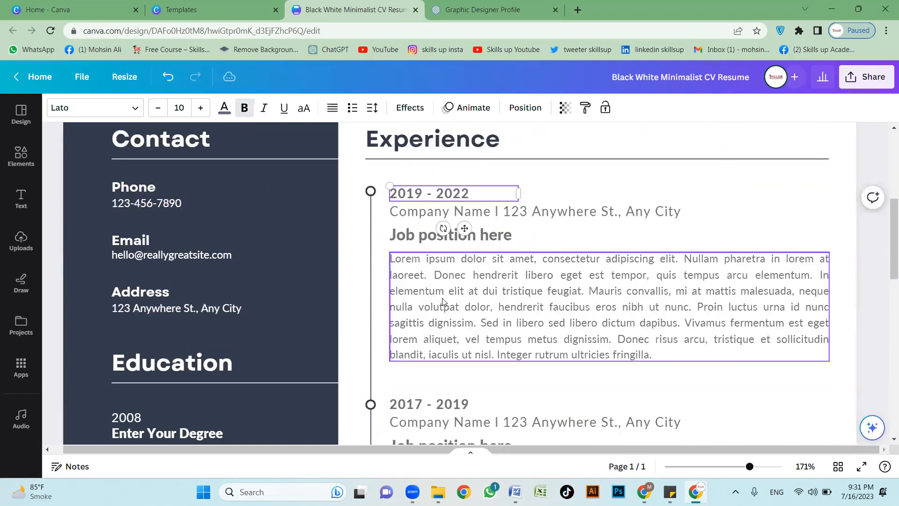
scroll(450, 262, up, 1)
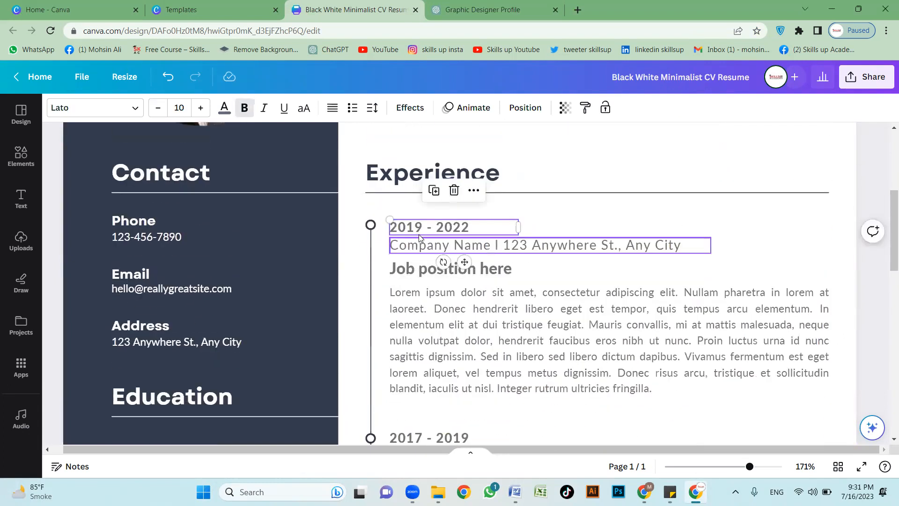
double_click(451, 226)
click(757, 238)
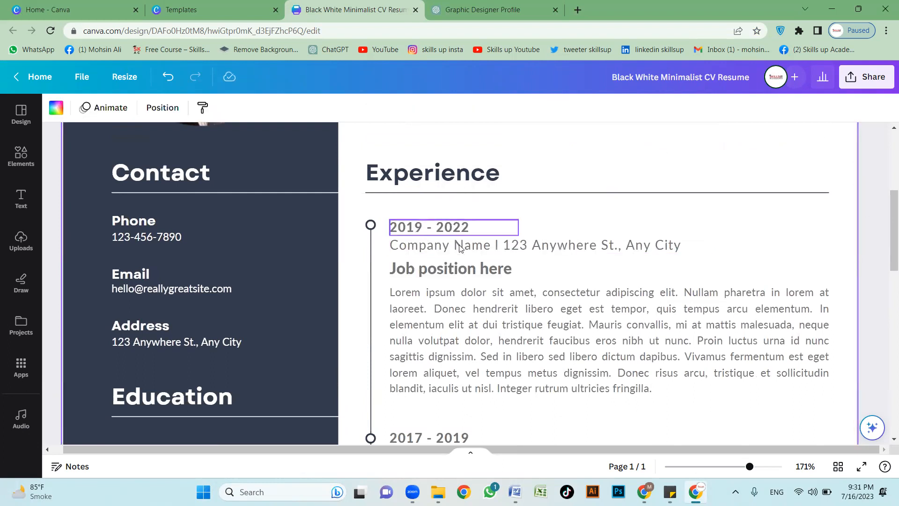
Step: Replace the company name and address line of the first Experience entry with "Skills up pvt ltd"
click(566, 250)
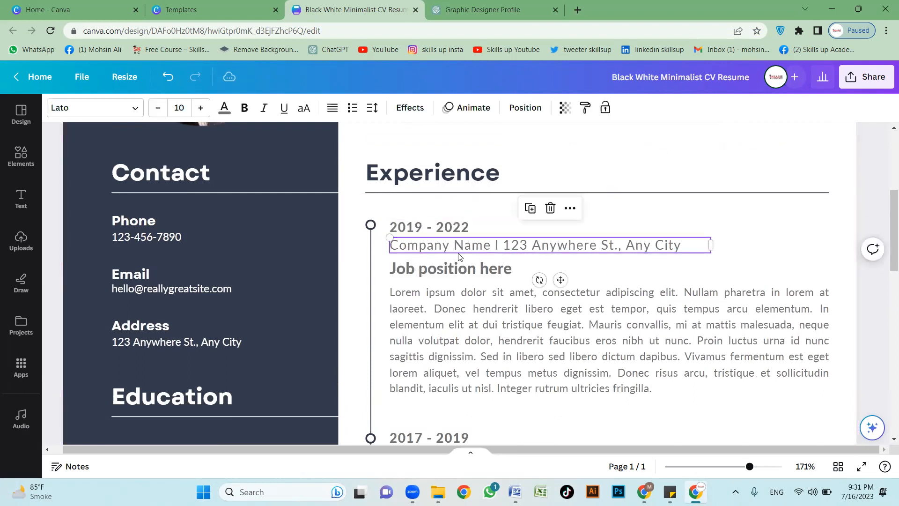
double_click(533, 247)
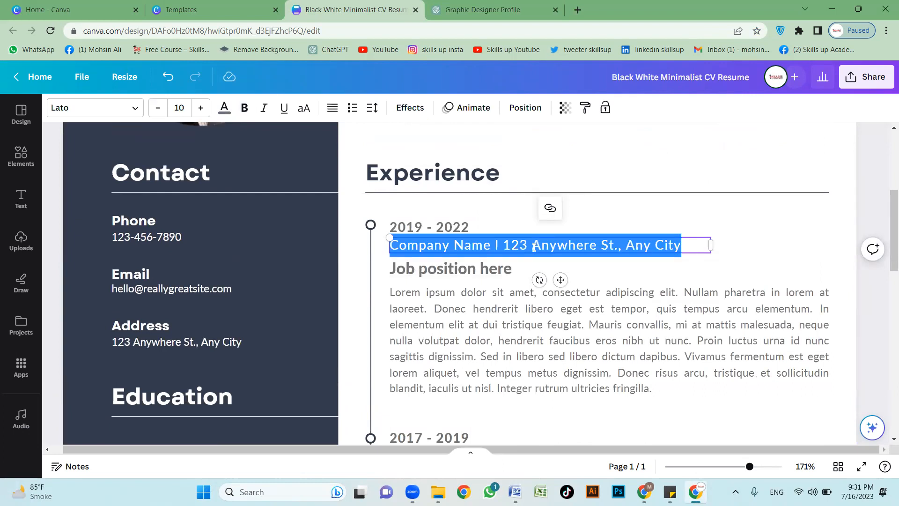
text(Skills)
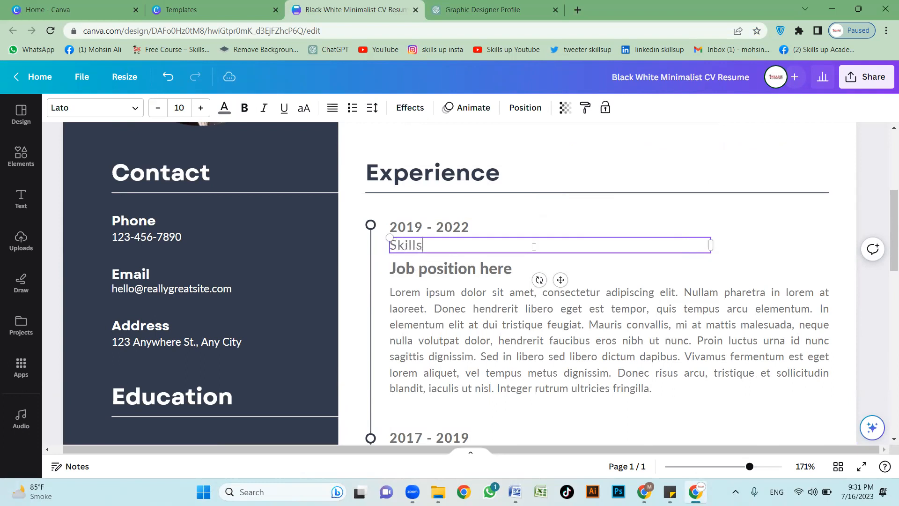
text( up pvt ltd)
click(427, 227)
double_click(428, 227)
click(589, 241)
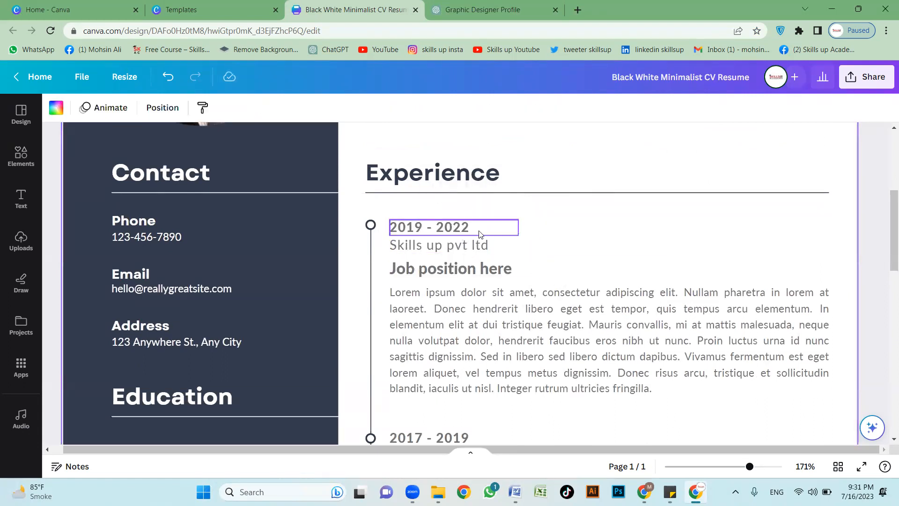
click(439, 232)
double_click(438, 232)
double_click(438, 227)
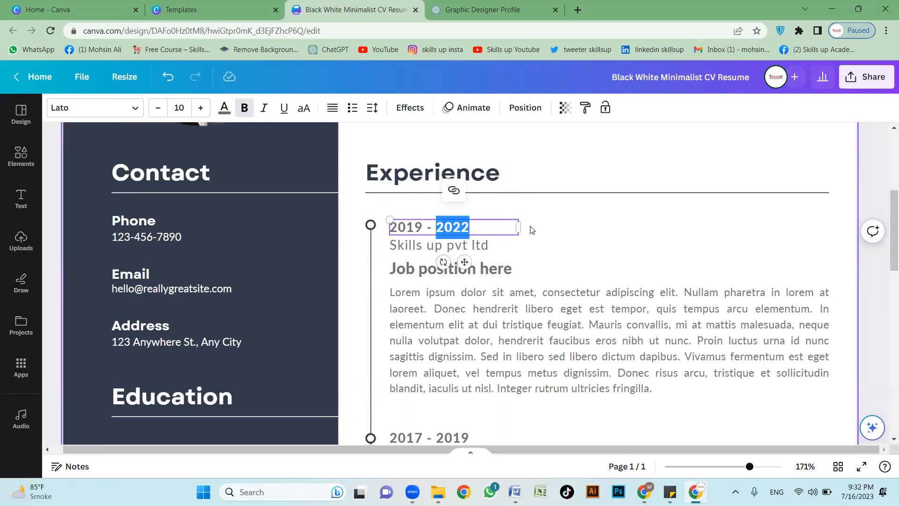
click(564, 227)
Step: Replace the job position of the first Experience entry with "Sr. Graphic Designer"
scroll(492, 286, down, 1)
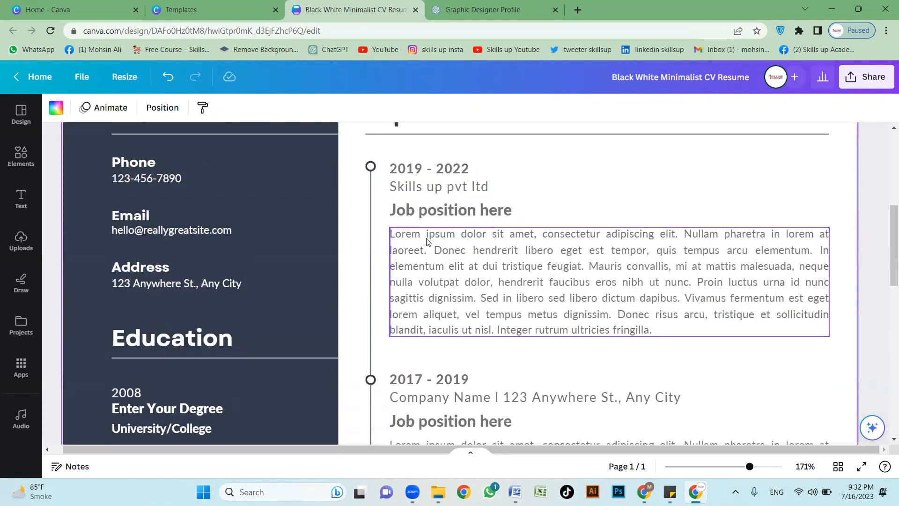
click(445, 210)
drag(390, 210, 446, 208)
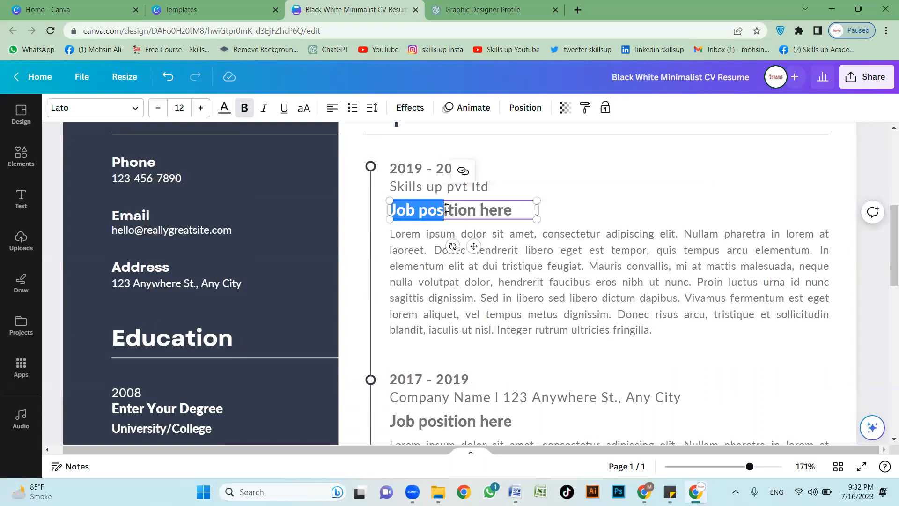
key(ctrl+a)
text(Sr. )
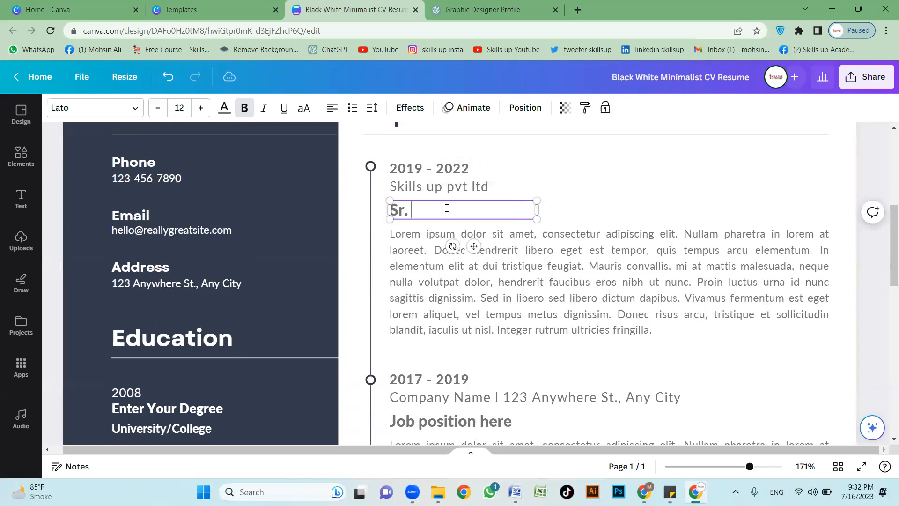
text(Graphic Designer)
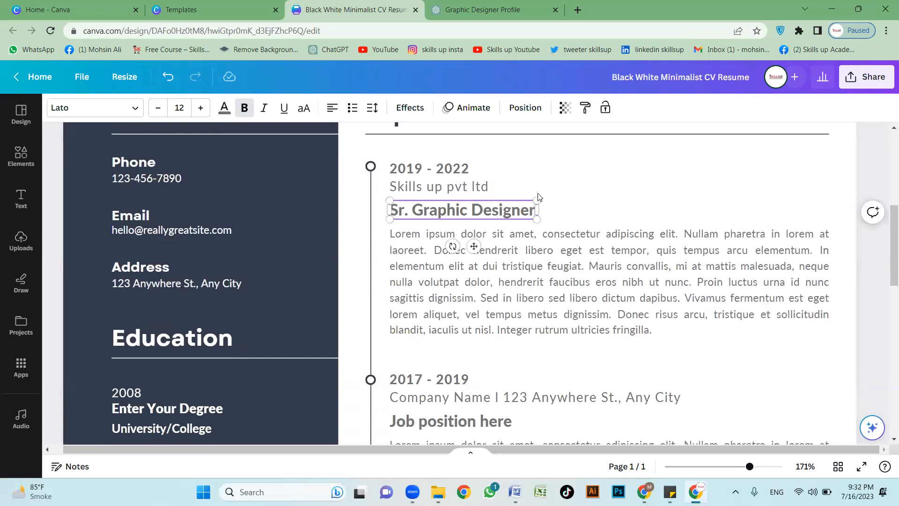
click(612, 221)
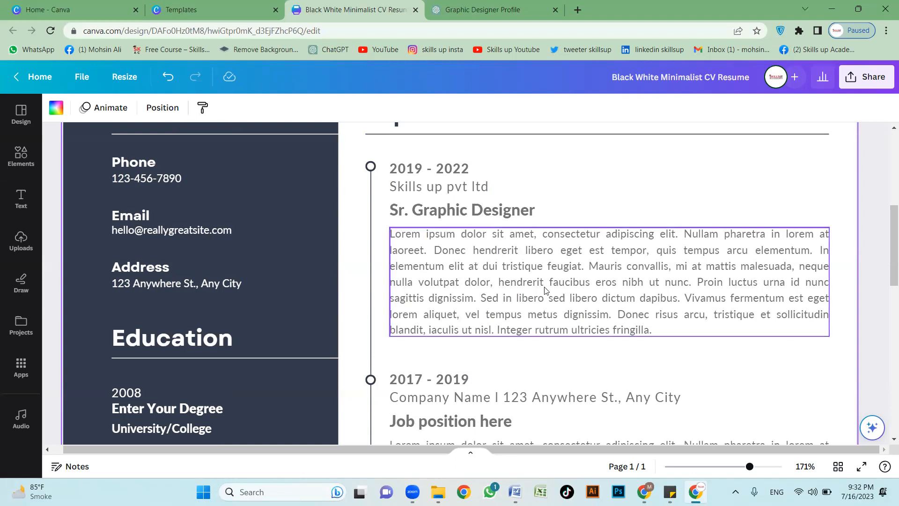
Step: Select the entire placeholder description paragraph under the Sr. Graphic Designer position
click(565, 293)
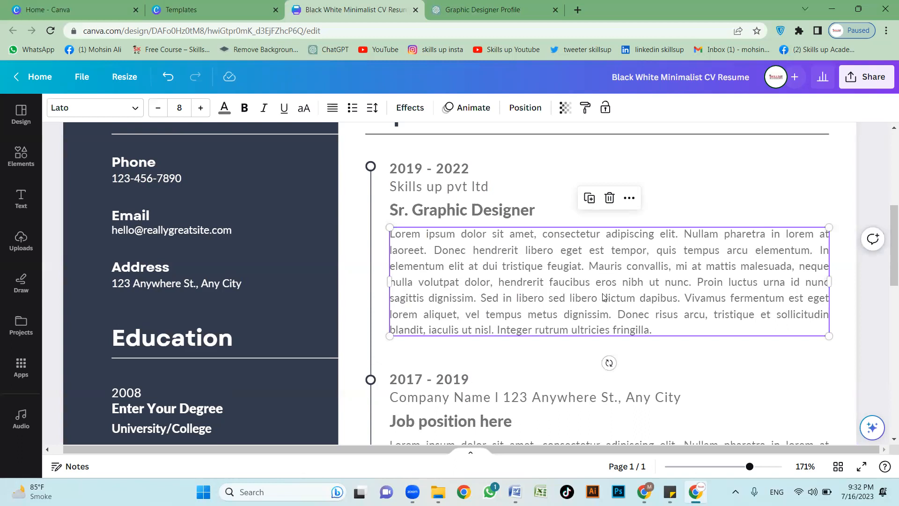
click(626, 295)
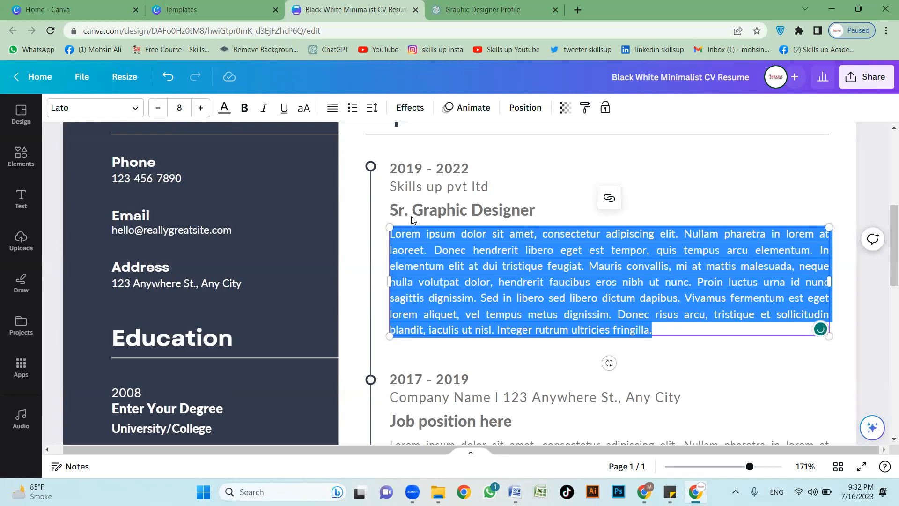
click(419, 259)
click(672, 331)
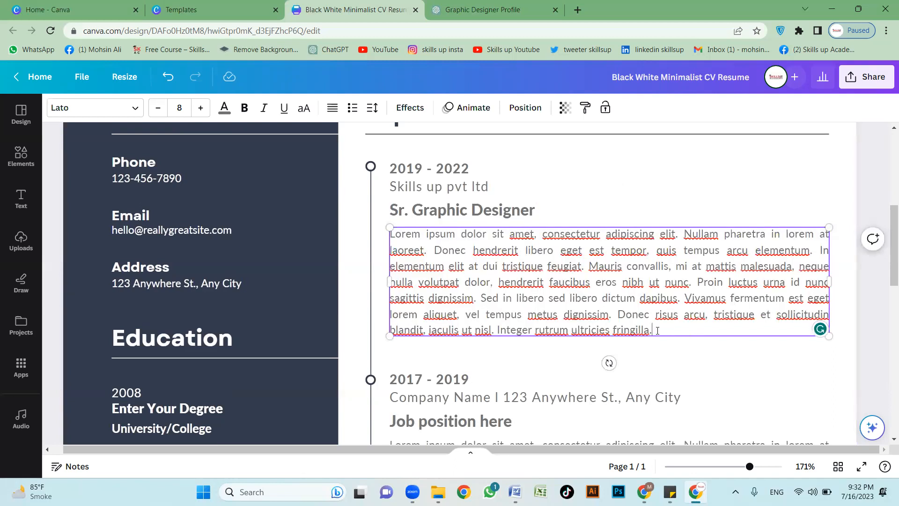
drag(656, 330, 394, 233)
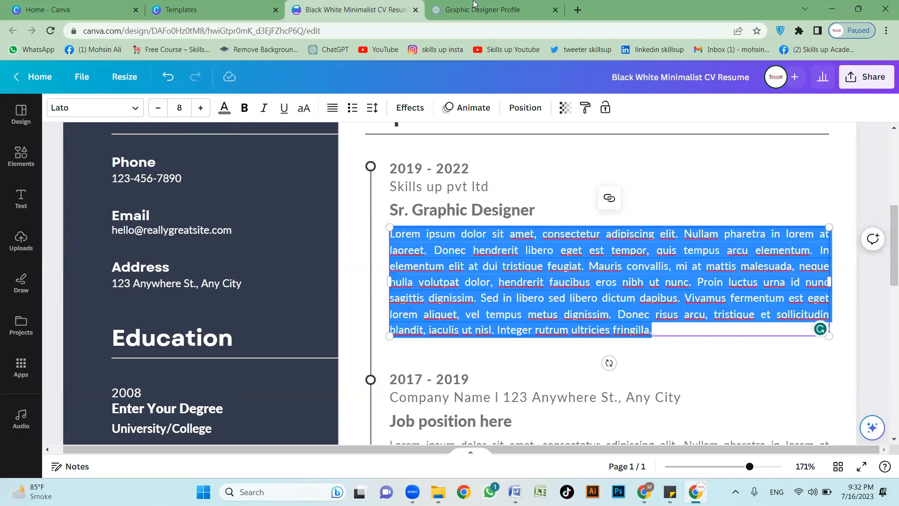
Step: Switch to ChatGPT and ask it for "job description of graphic designer"
click(474, 5)
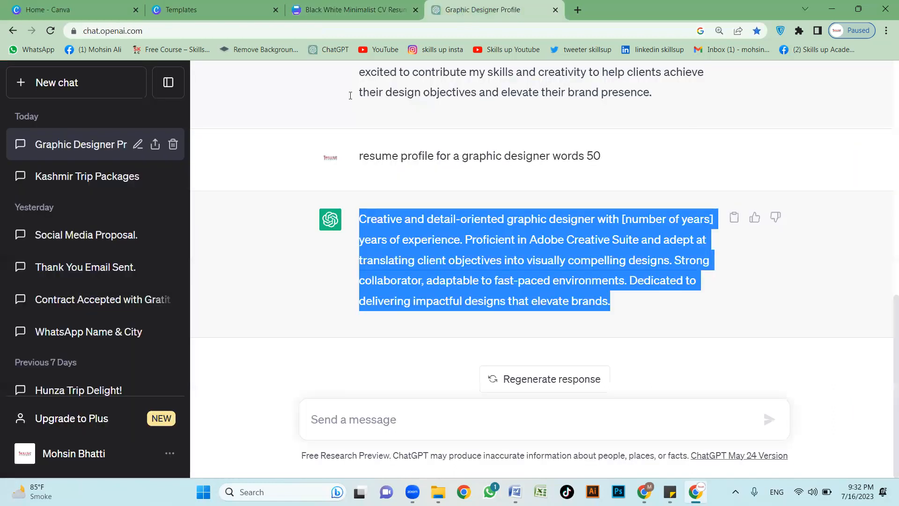
click(399, 413)
text(job )
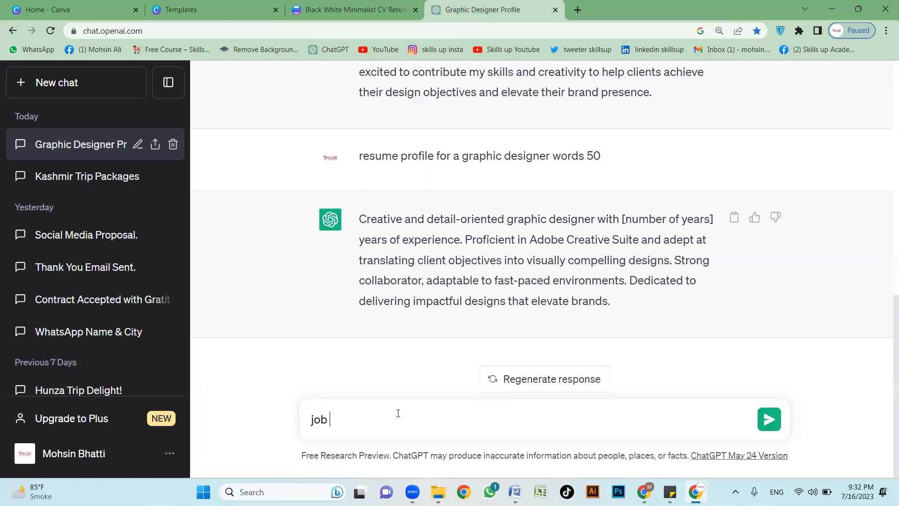
text(description of graphic designer)
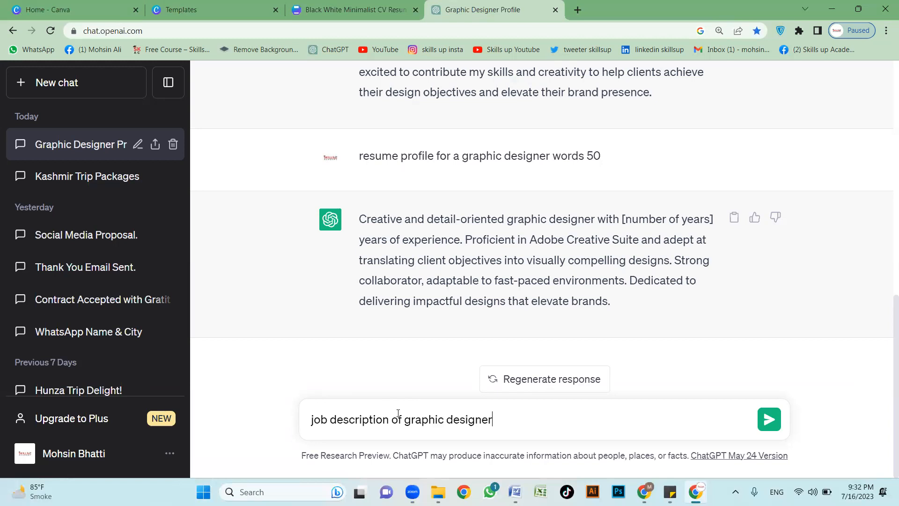
key(Return)
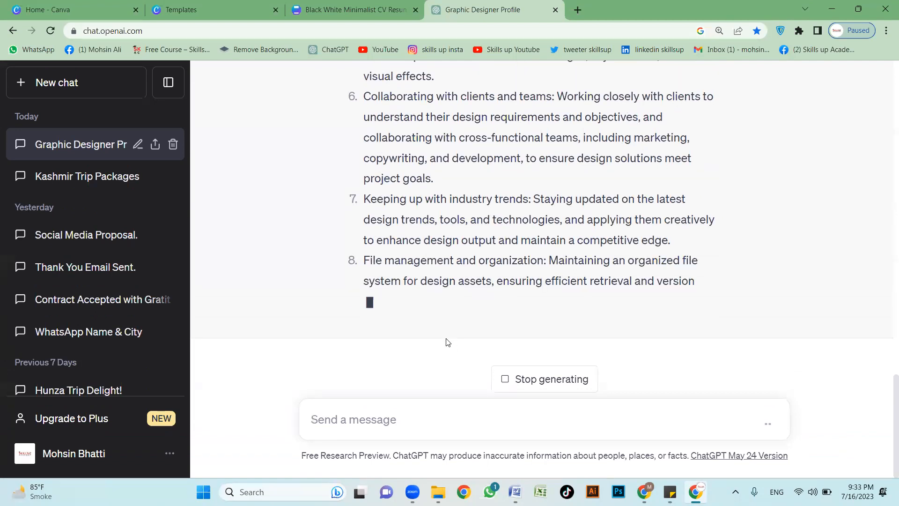
Step: Reuse the previous prompt to ask ChatGPT for "job description of graphic designer in paragraph 100 words"
scroll(477, 212, up, 10)
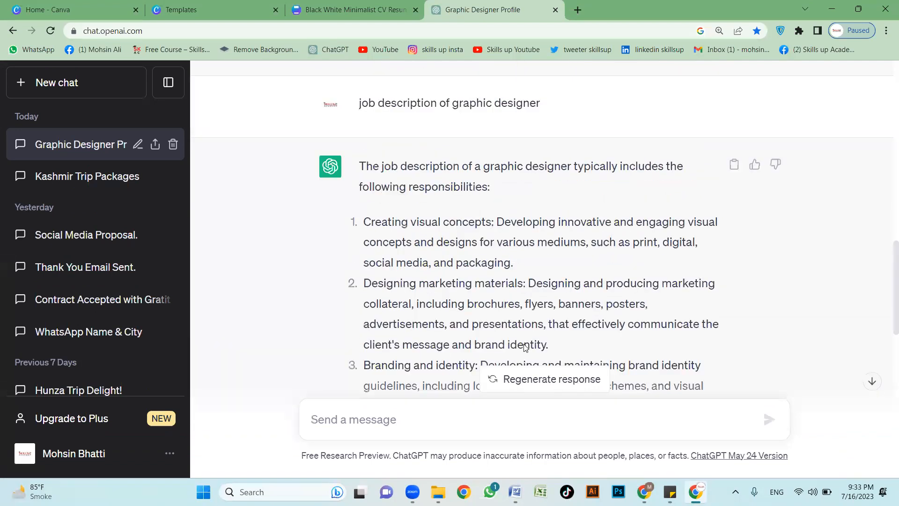
scroll(525, 347, up, 4)
drag(542, 311, 358, 317)
key(ctrl+c)
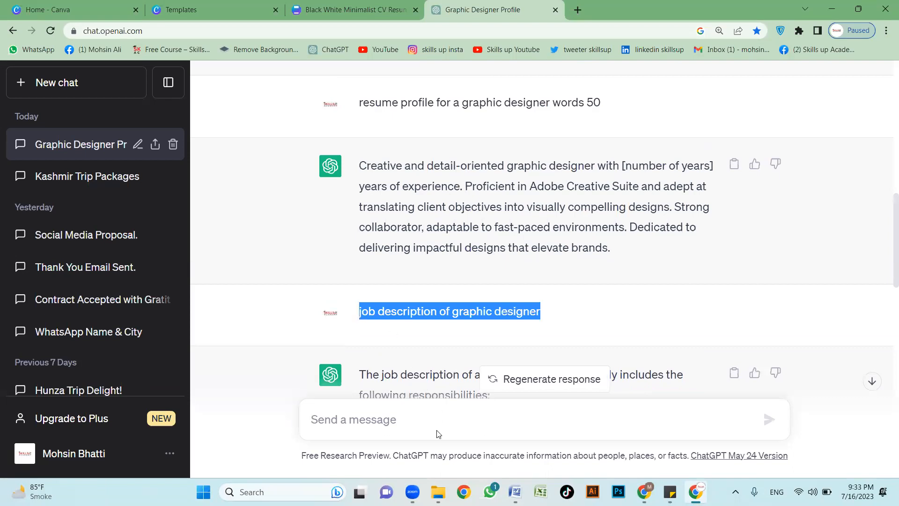
click(488, 410)
key(ctrl+v)
text(i)
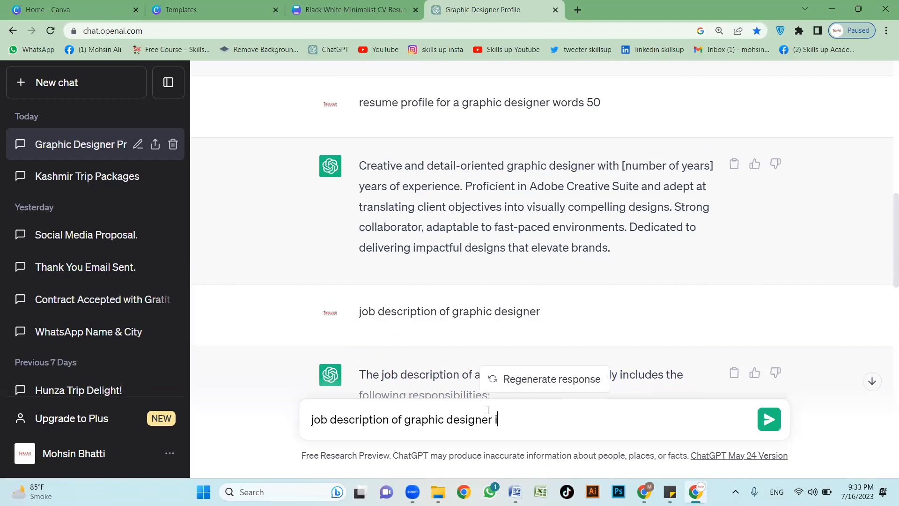
text(n paragraph 100 sow)
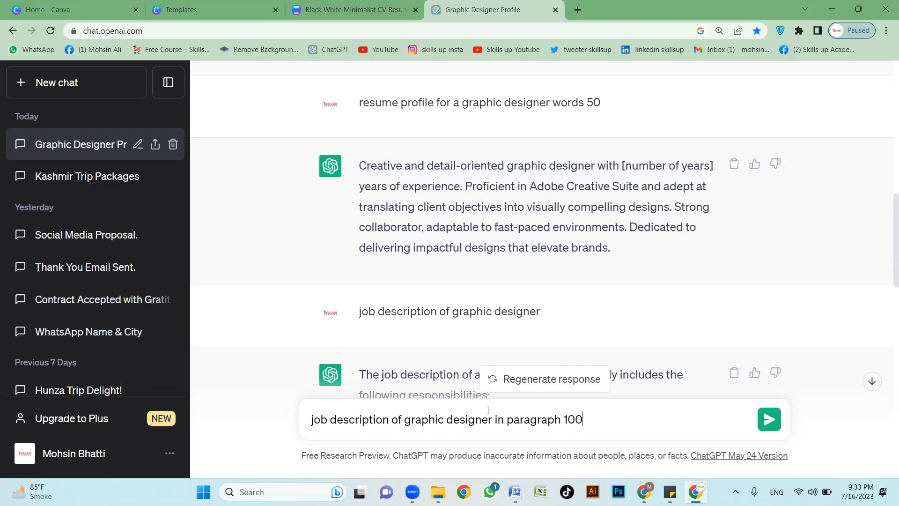
key(BackSpace)
key(BackSpace)
key(BackSpace)
text(wordw)
key(Return)
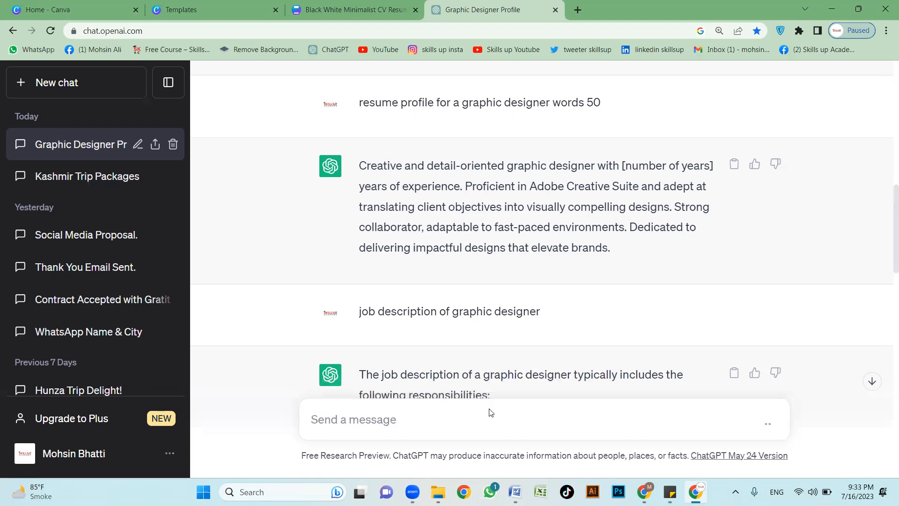
Step: Examine the generated 100-word job description paragraph in full to find a passage suitable for the resume
scroll(649, 305, down, 5)
scroll(645, 322, down, 10)
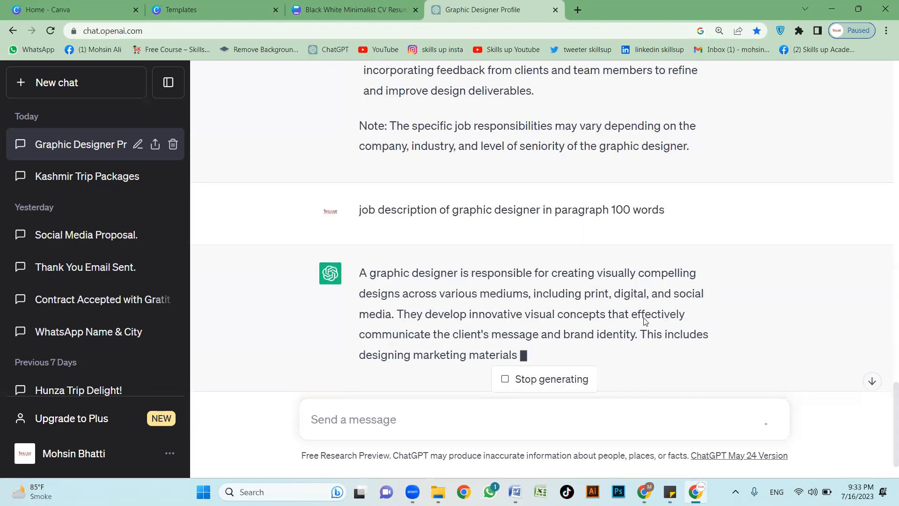
scroll(540, 300, down, 3)
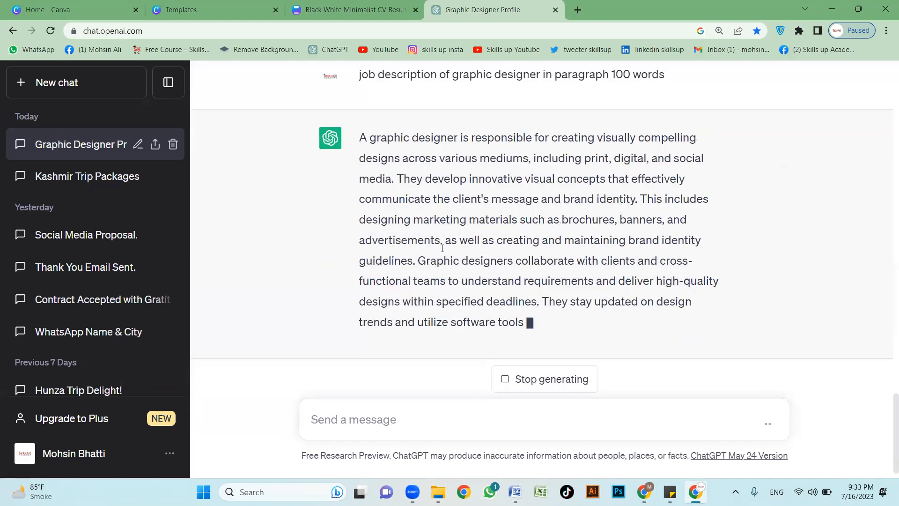
scroll(398, 244, up, 4)
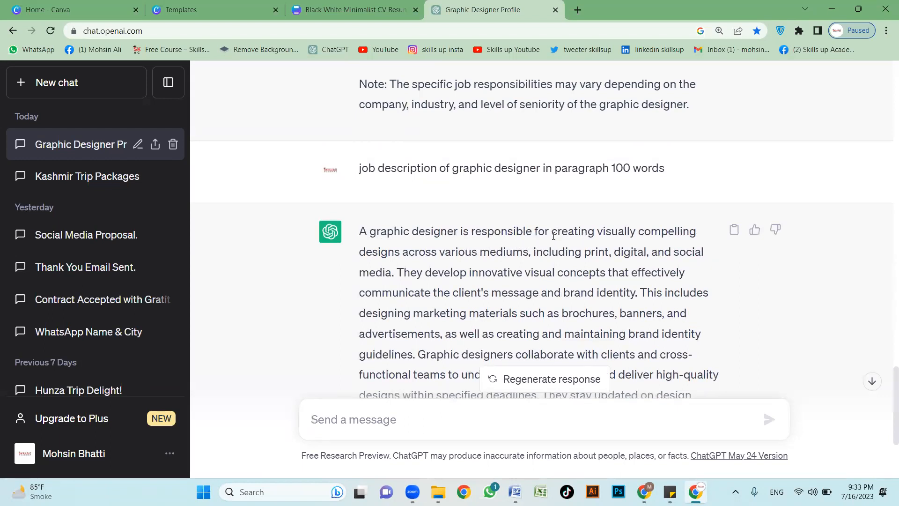
drag(554, 236, 575, 297)
drag(598, 354, 599, 354)
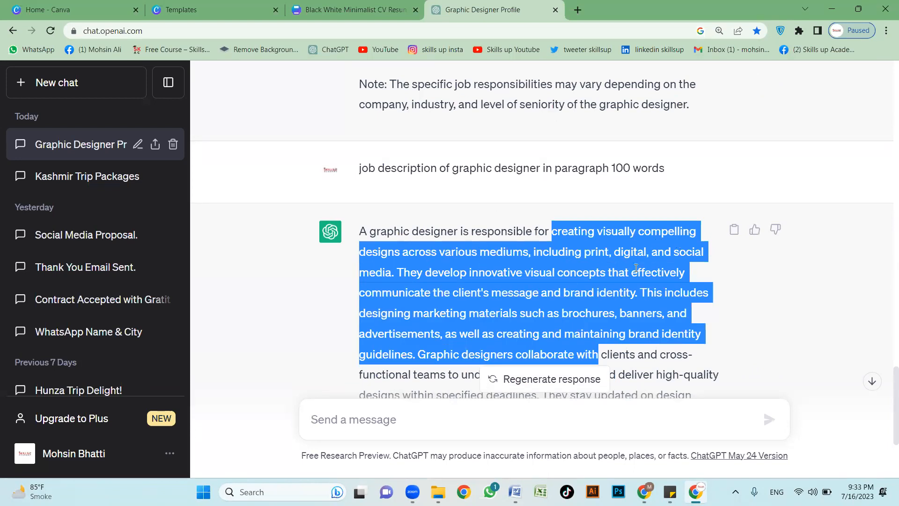
scroll(414, 233, down, 1)
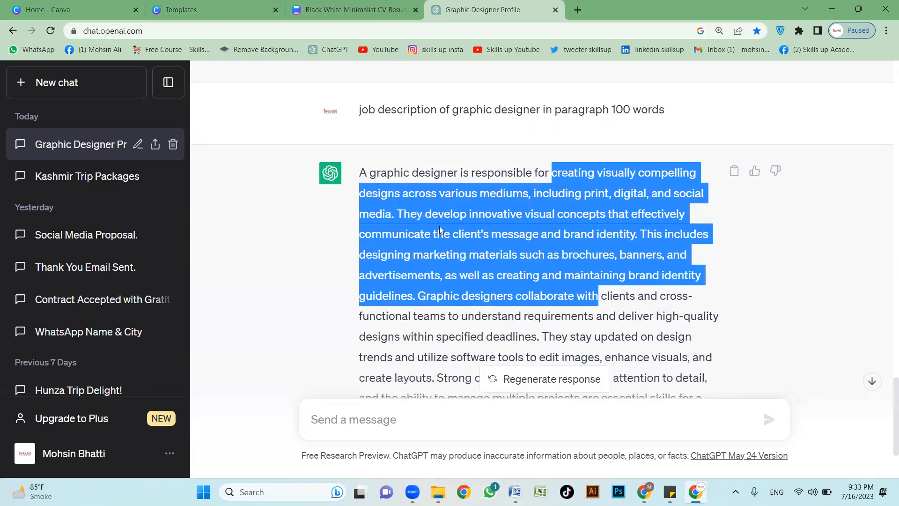
scroll(488, 271, down, 1)
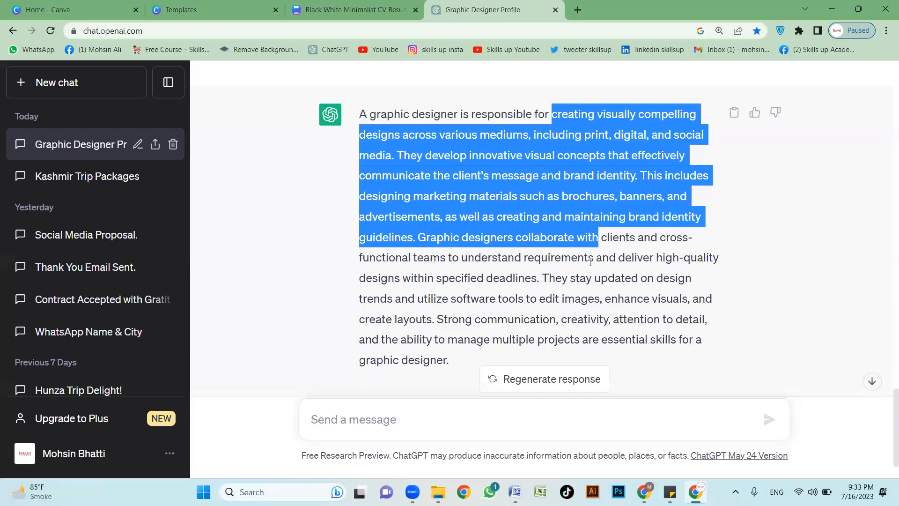
click(444, 255)
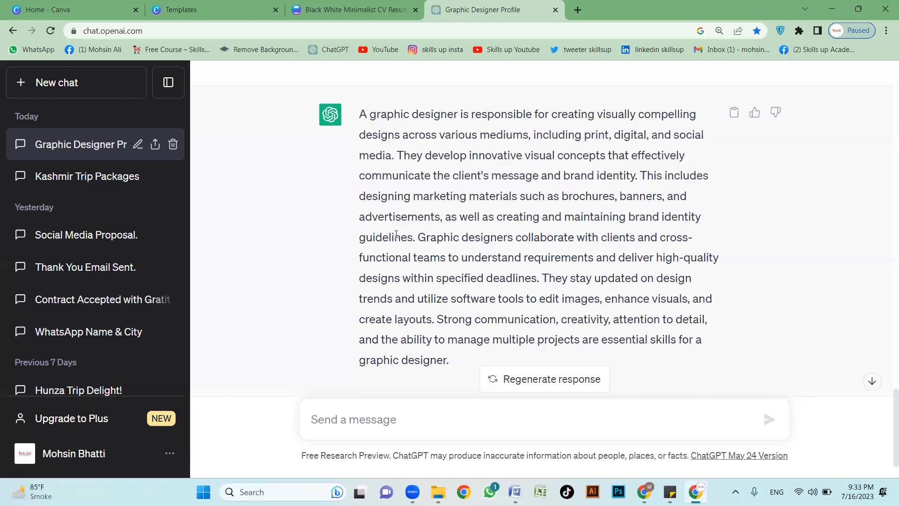
Step: Copy the passage from "Graphic designers collaborate with clients" to the end and replace the first Experience entry's description in Canva with it
click(349, 6)
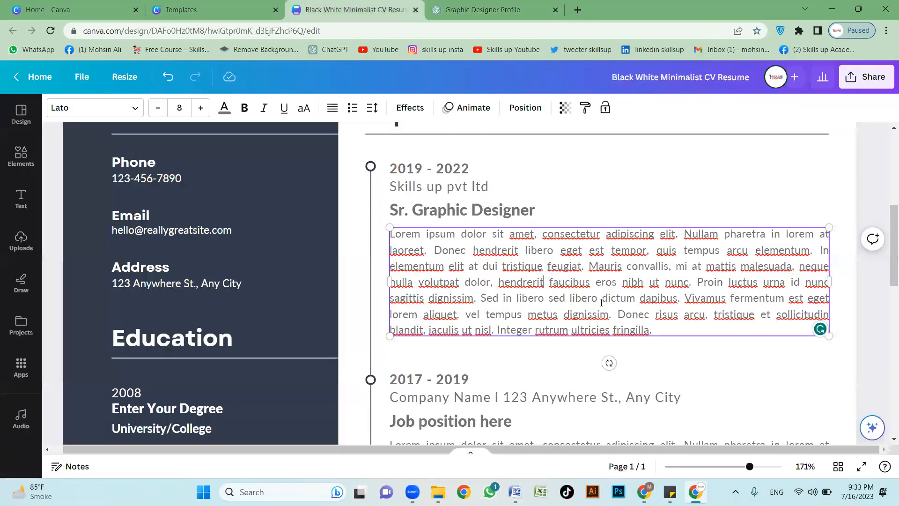
key(ctrl+Tab)
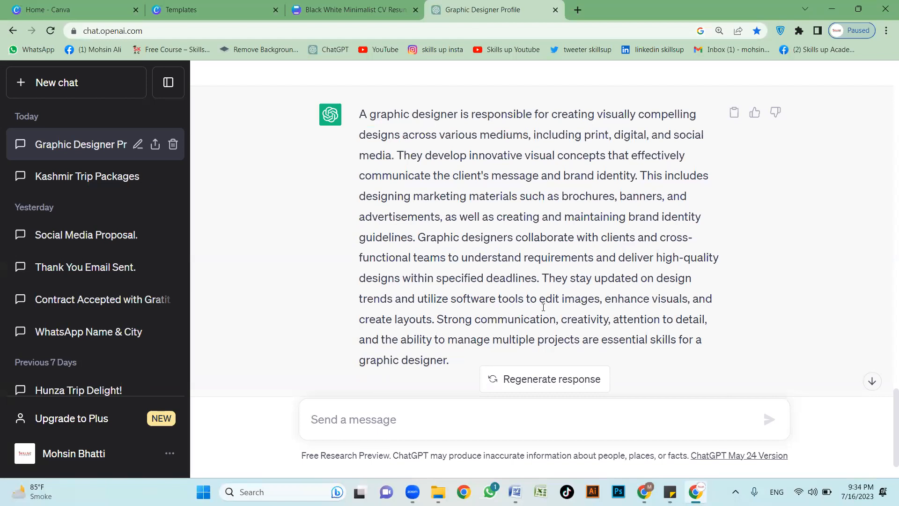
drag(463, 289, 418, 239)
key(ctrl+c)
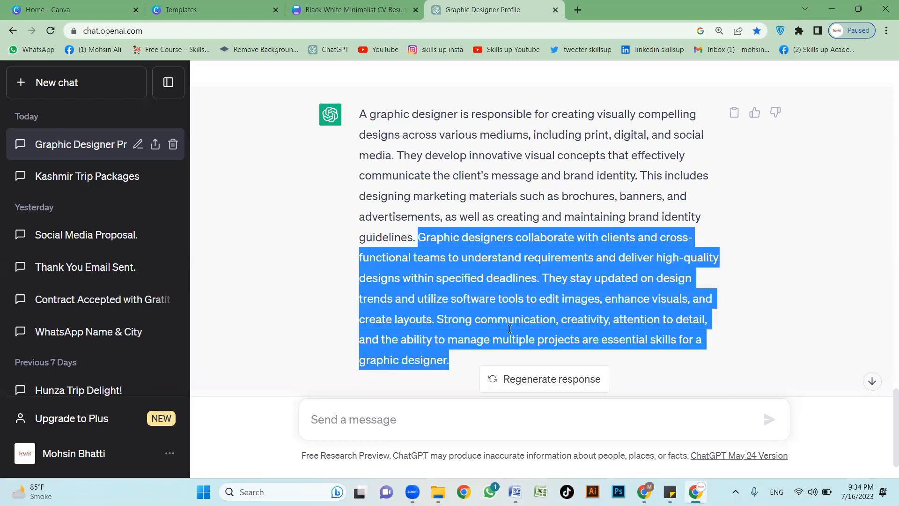
key(ctrl+shift+Tab)
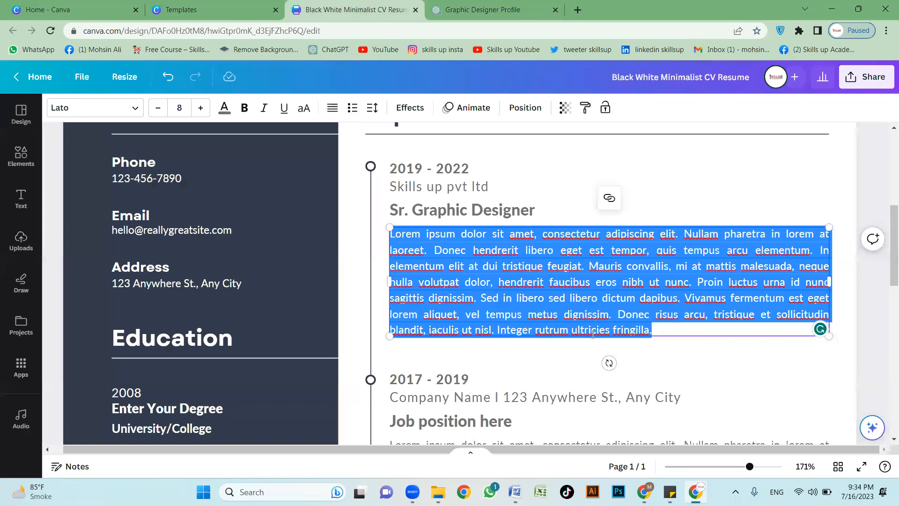
key(ctrl+v)
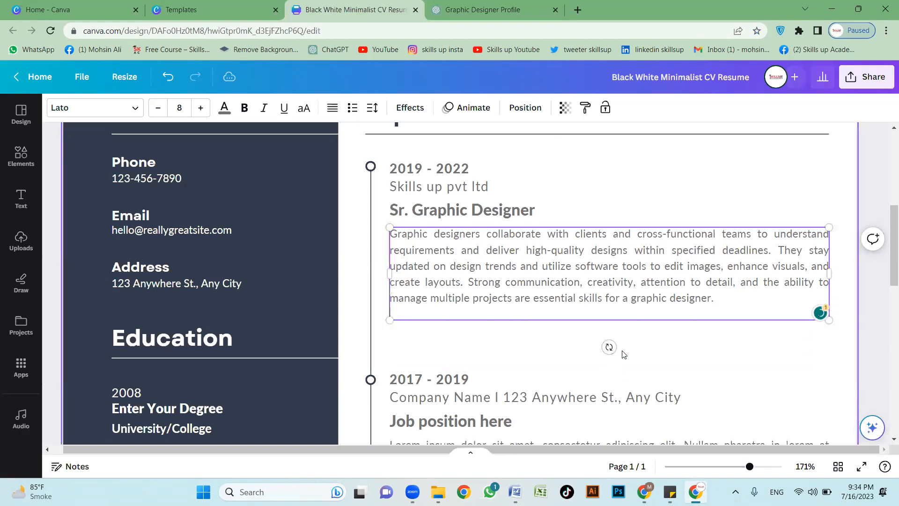
click(625, 209)
Step: Examine the remaining Experience entries and the overall layout of the resume page down to the Reference section
scroll(566, 324, down, 3)
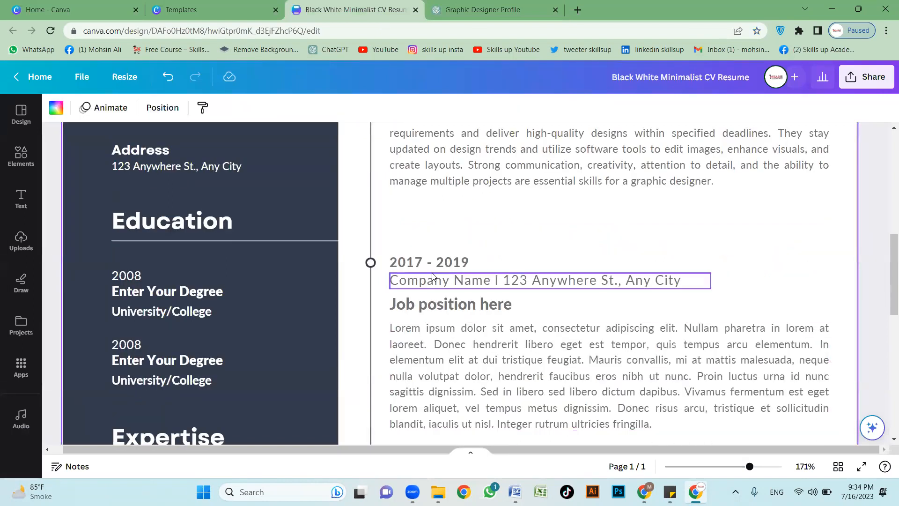
scroll(468, 285, up, 3)
scroll(447, 258, down, 3)
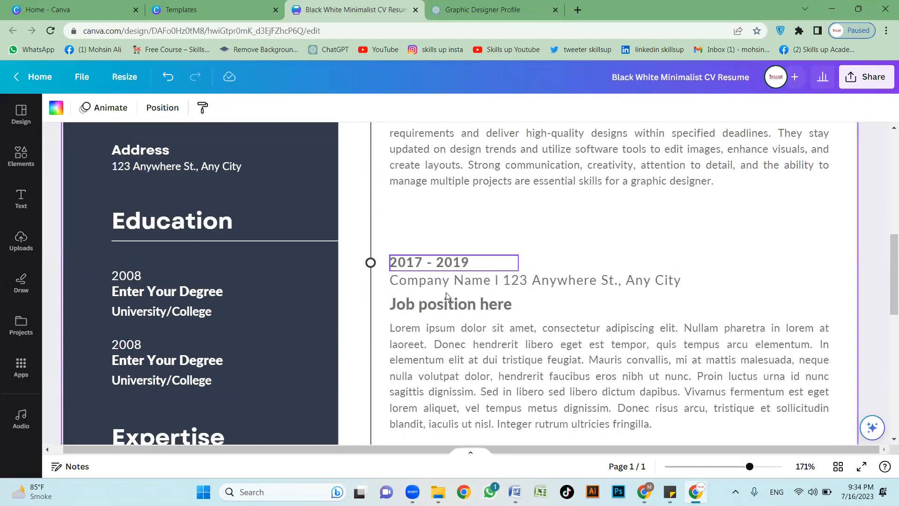
scroll(446, 292, down, 10)
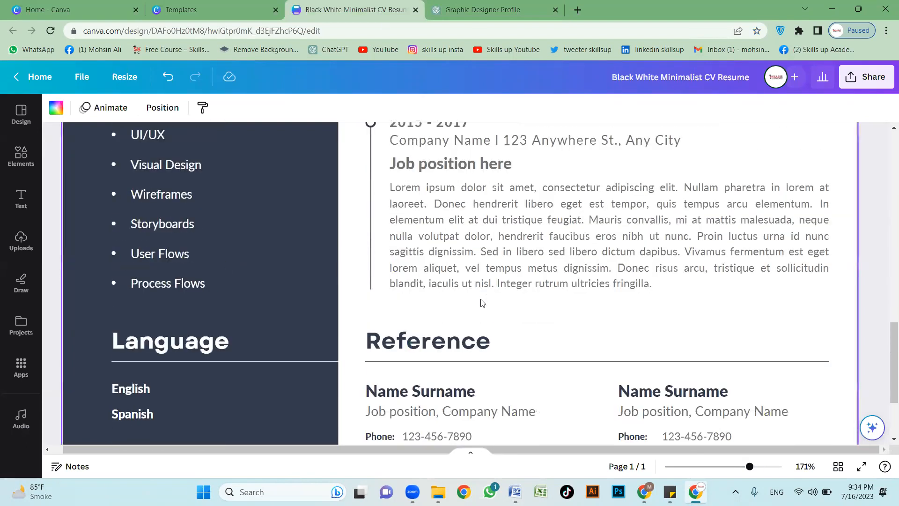
scroll(483, 303, down, 5)
scroll(444, 228, up, 5)
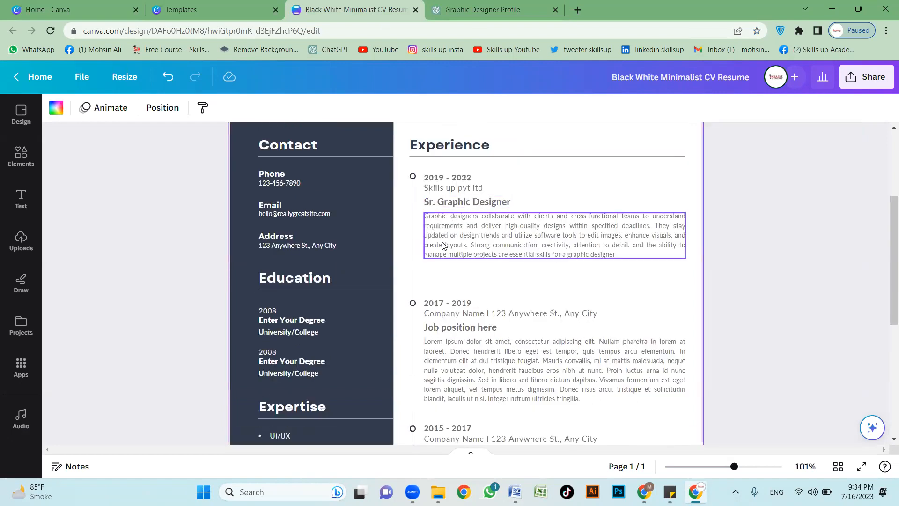
scroll(468, 303, down, 2)
scroll(439, 228, down, 1)
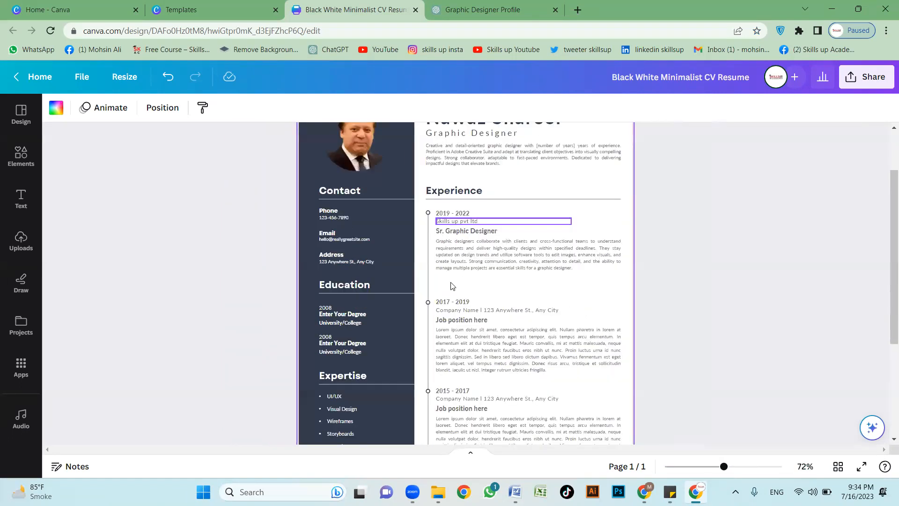
scroll(454, 325, down, 5)
scroll(457, 328, up, 6)
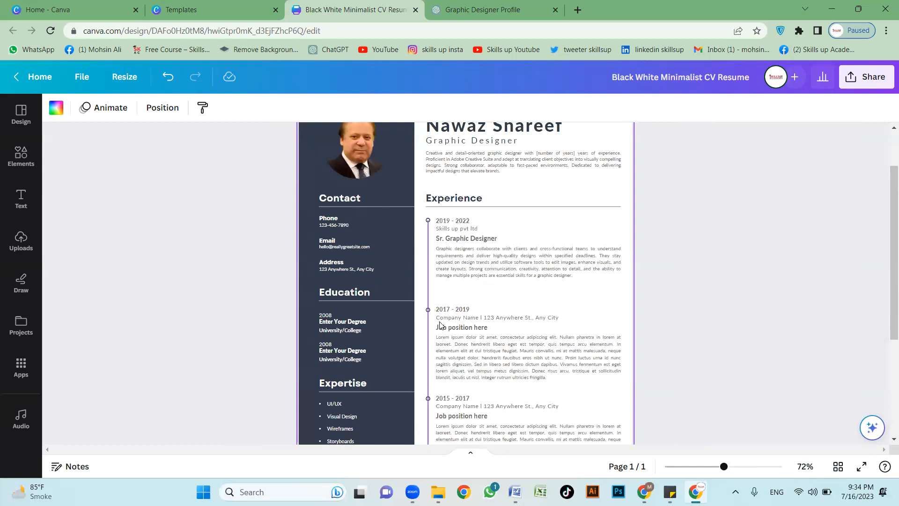
scroll(472, 328, down, 4)
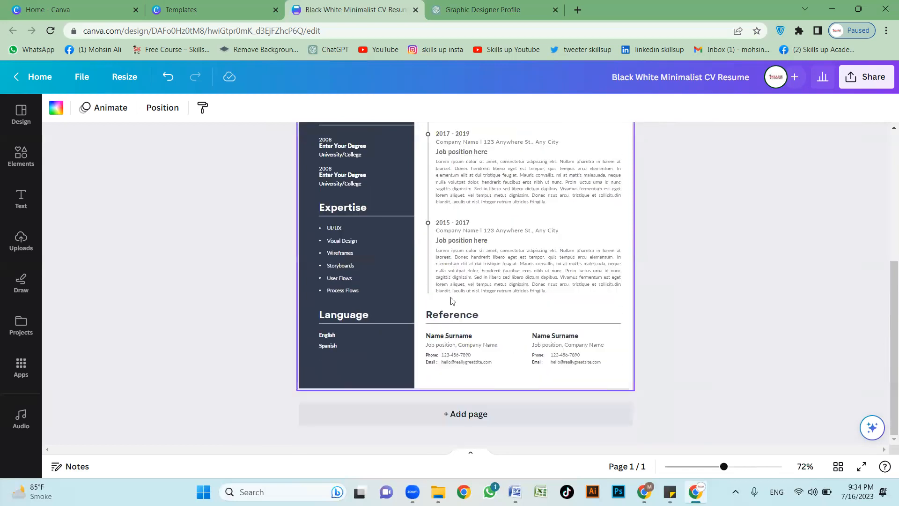
scroll(441, 365, up, 4)
scroll(442, 367, down, 1)
scroll(442, 369, up, 1)
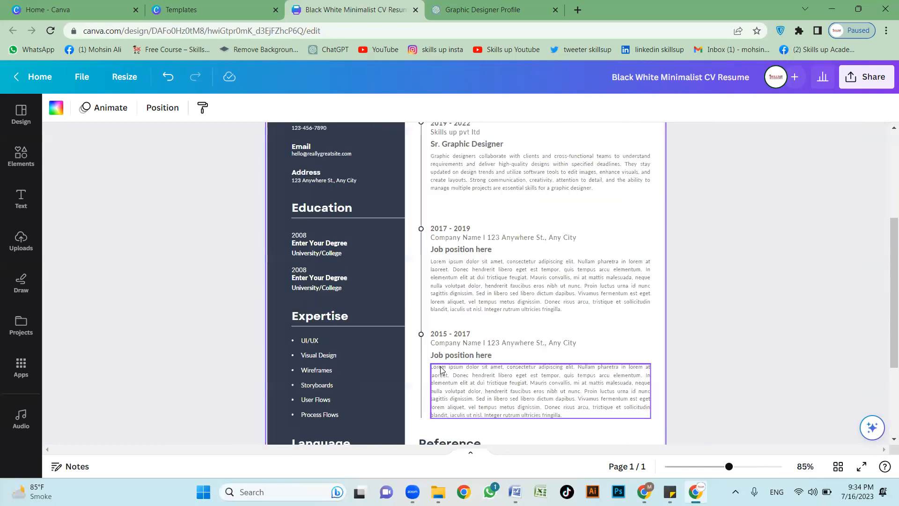
Step: Delete the 2015 - 2017 Experience entry's description and its heading text
scroll(466, 367, down, 1)
click(470, 330)
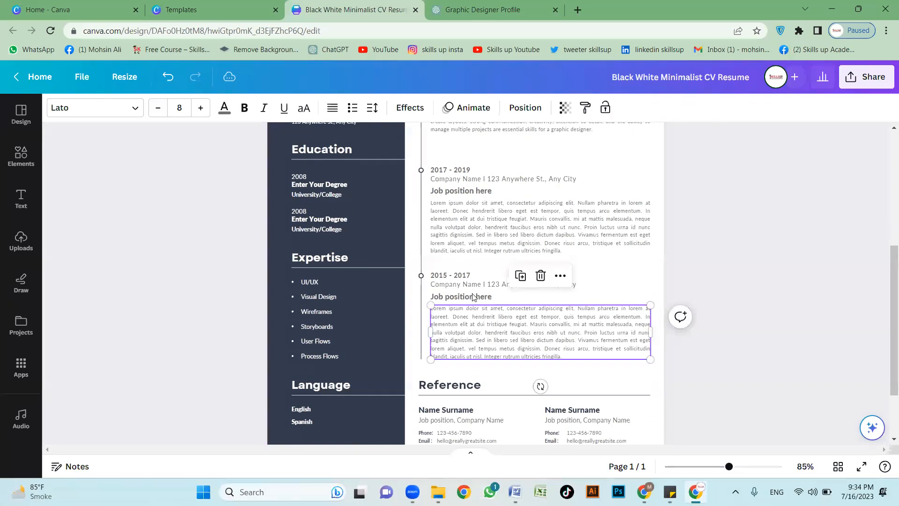
key(Delete)
click(461, 279)
key(Delete)
Step: Shorten the Experience timeline's vertical line so it ends at the third circle marker
click(421, 316)
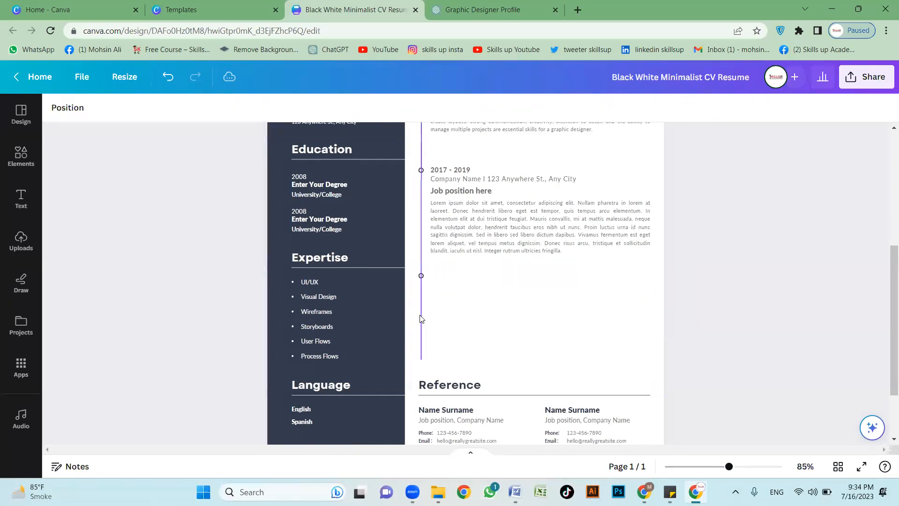
drag(421, 358, 441, 306)
right_click(441, 306)
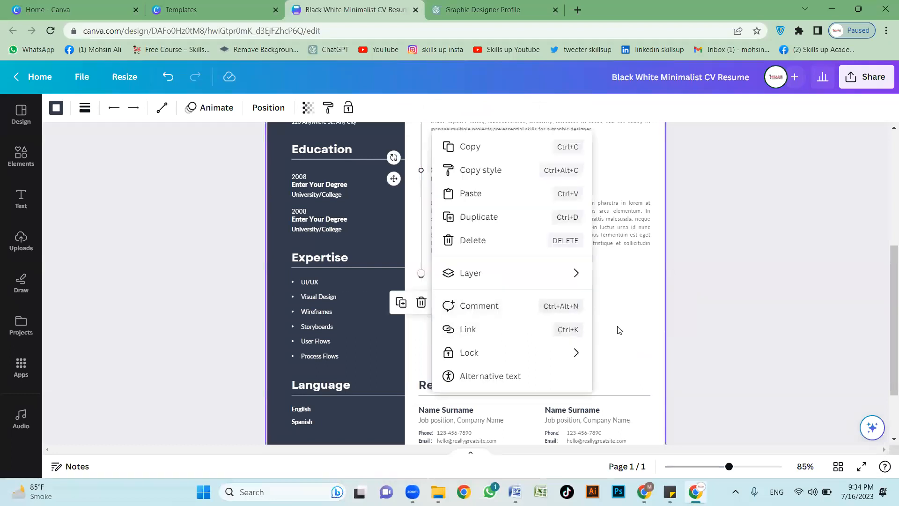
click(564, 363)
Step: Move the whole Reference section, including its heading, divider and both contacts, up to just below the end of the Experience timeline
scroll(444, 276, down, 2)
drag(419, 271, 622, 367)
drag(471, 301, 463, 207)
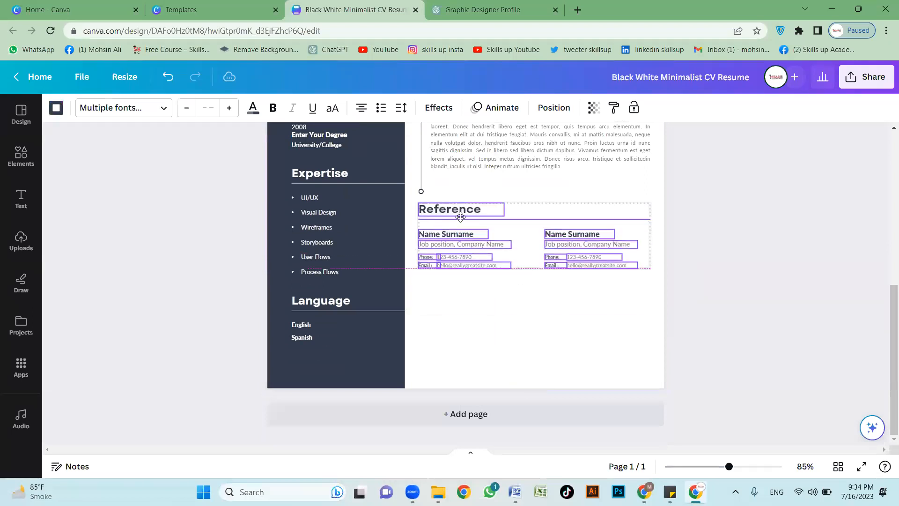
click(490, 281)
scroll(533, 243, up, 4)
scroll(445, 281, down, 3)
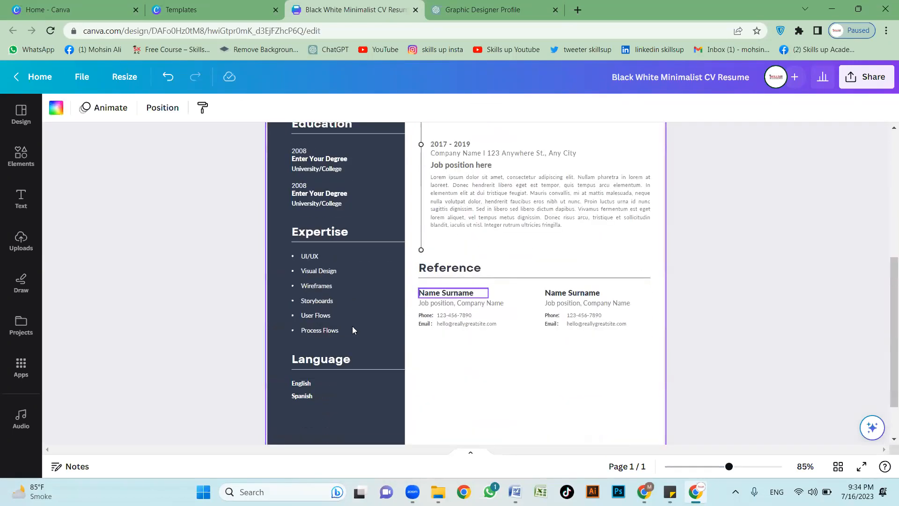
Step: Replace the placeholder phone number in the Contact section with the candidate's phone number
scroll(331, 256, up, 5)
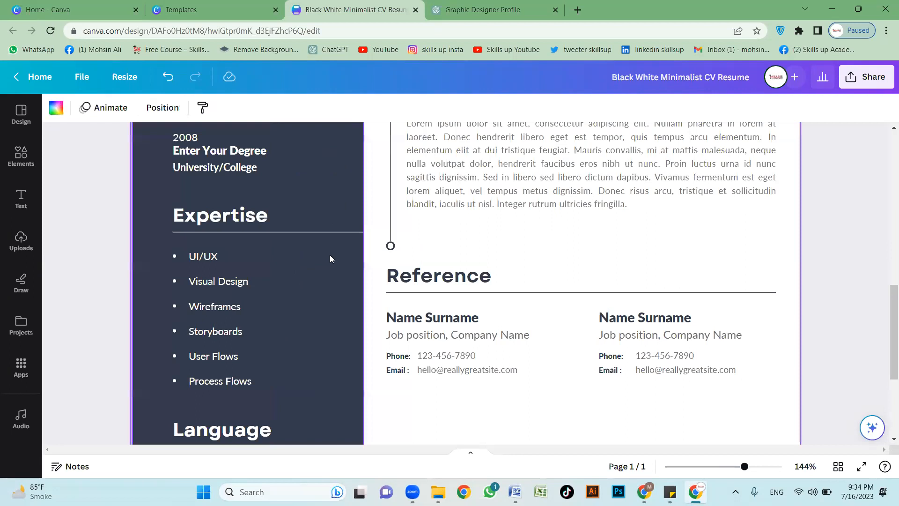
scroll(202, 230, up, 2)
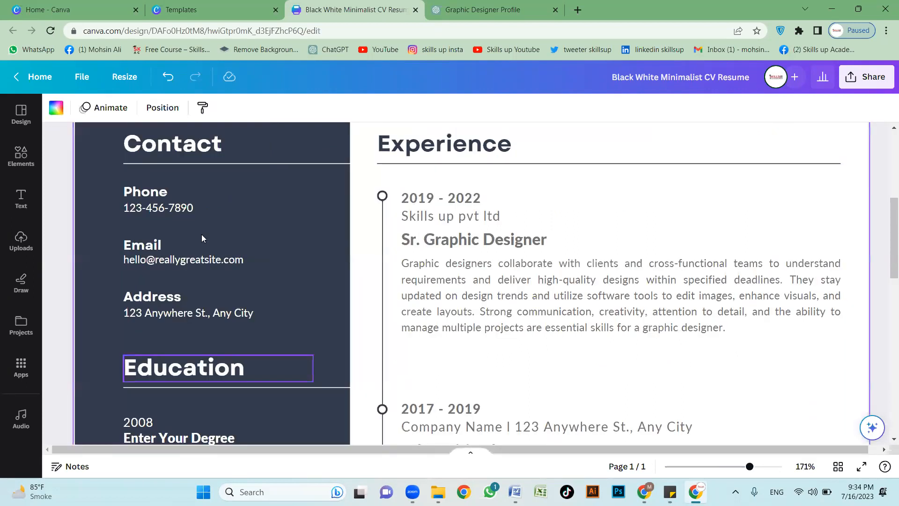
scroll(170, 242, up, 1)
click(170, 240)
click(170, 240)
text(0321)
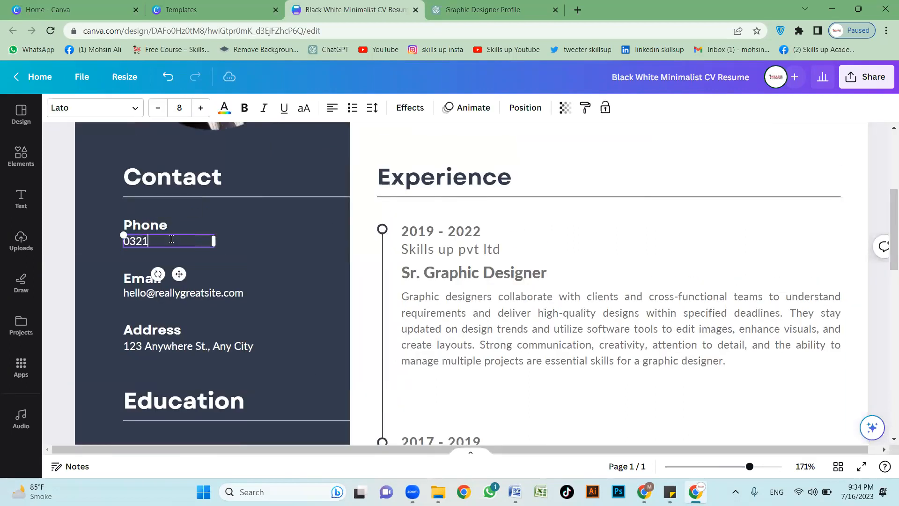
text(-1111-21)
Step: Examine the Contact email and the year, degree and university lines of both Education entries to see which can be edited
click(232, 293)
scroll(182, 348, down, 1)
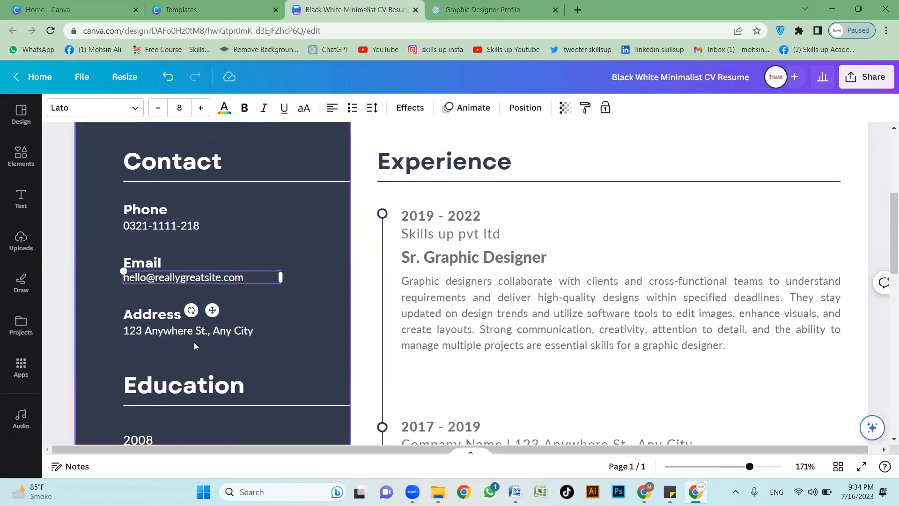
scroll(194, 345, down, 5)
click(145, 225)
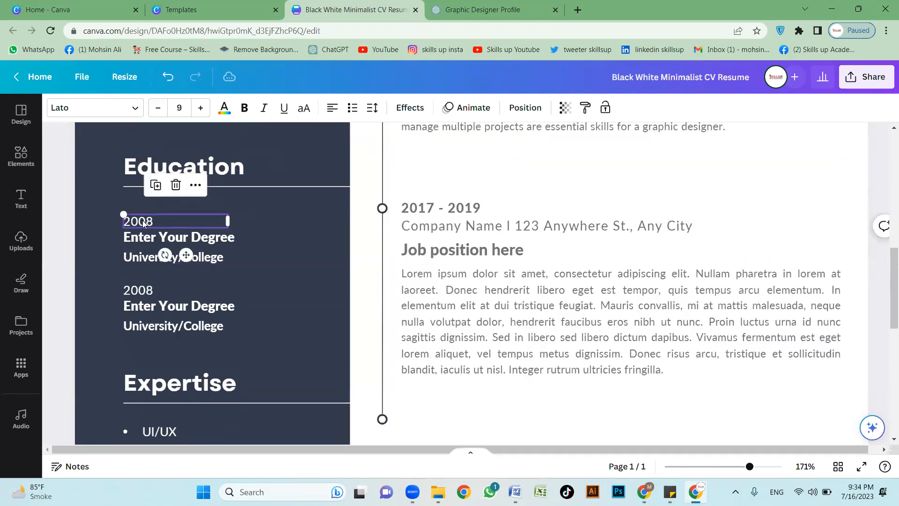
click(201, 240)
click(191, 257)
click(144, 291)
click(152, 328)
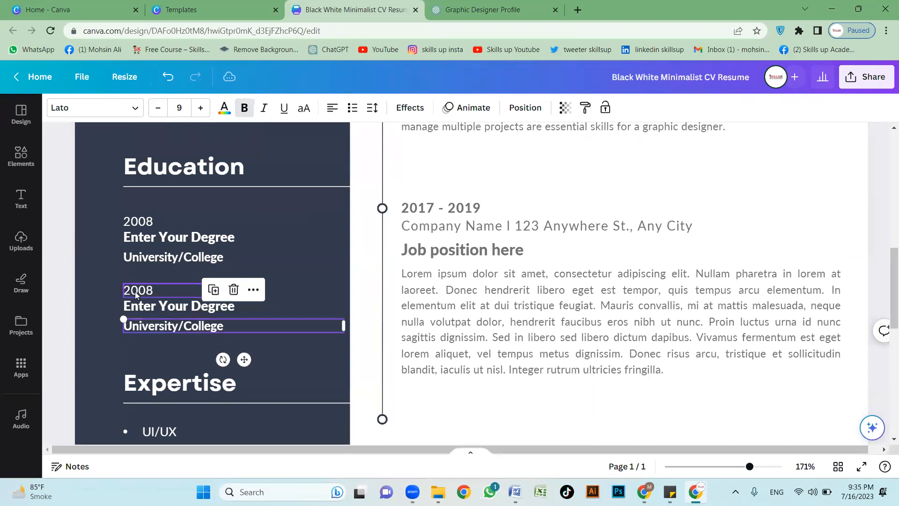
click(142, 307)
click(149, 326)
click(171, 309)
click(173, 322)
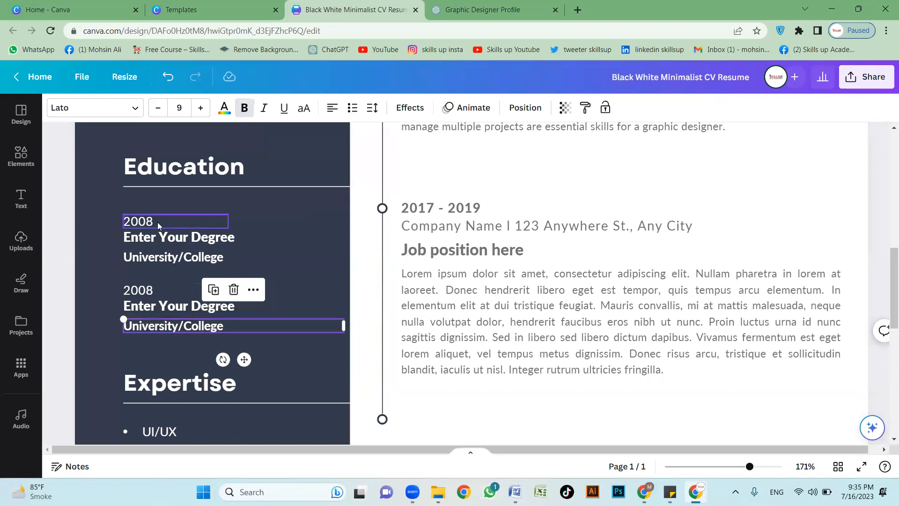
click(150, 237)
click(141, 305)
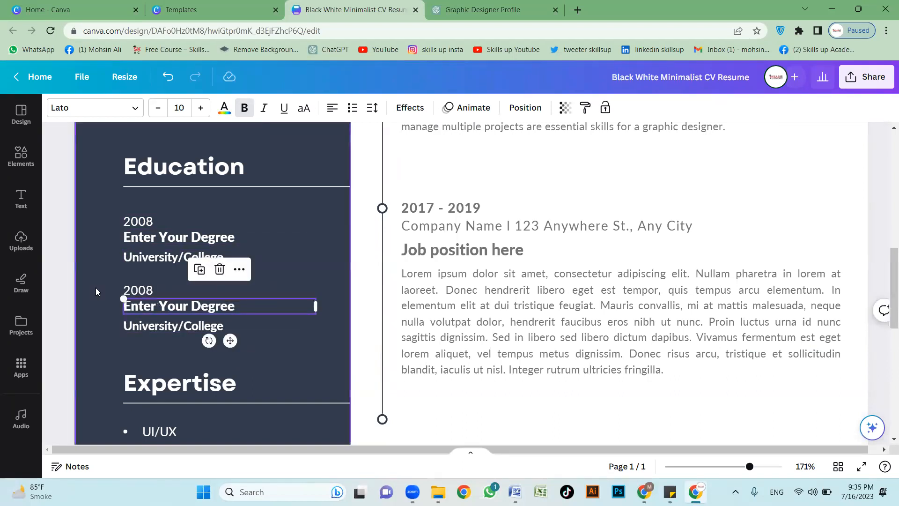
click(95, 288)
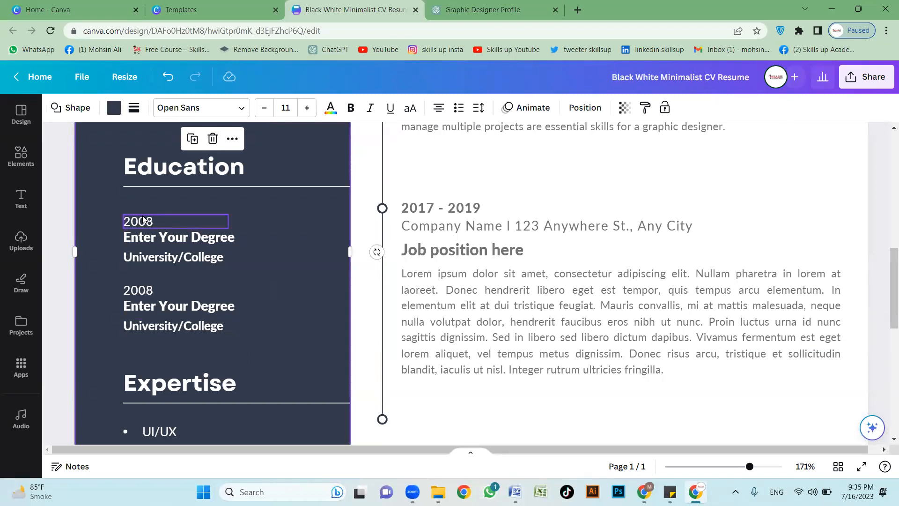
click(154, 237)
click(152, 303)
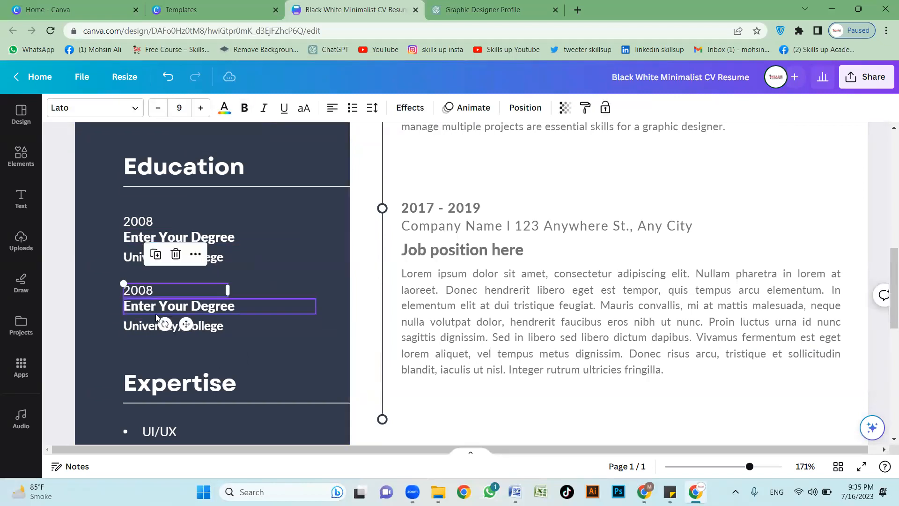
click(110, 286)
click(135, 237)
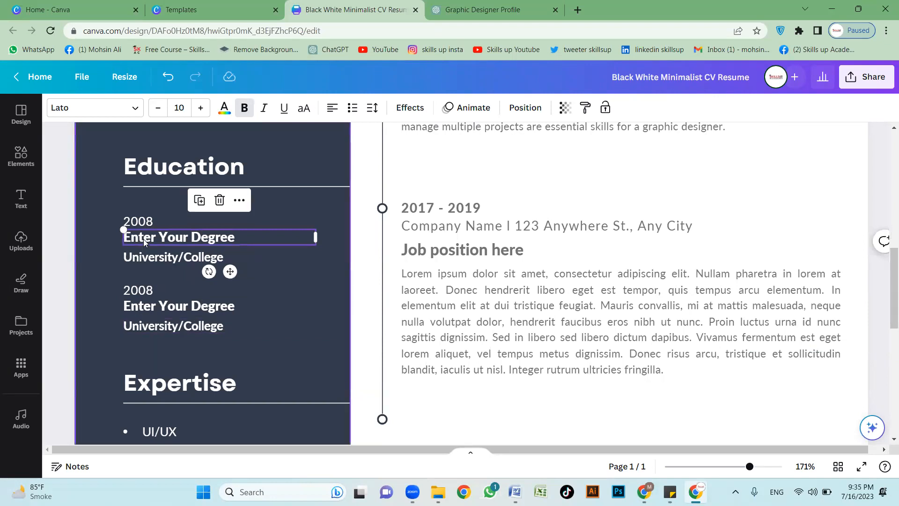
click(100, 248)
click(155, 237)
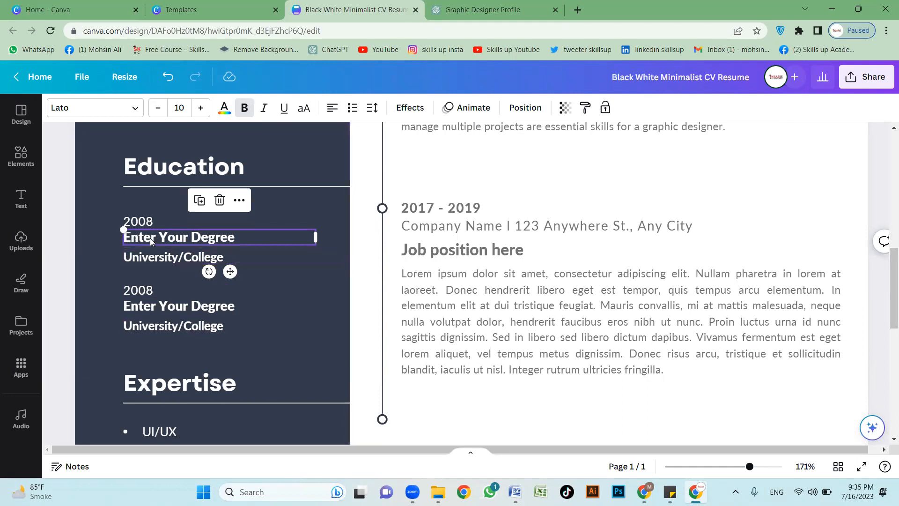
Step: Examine the Expertise list, the Language section and the Reference section, and review the whole resume layout
scroll(541, 291, down, 3)
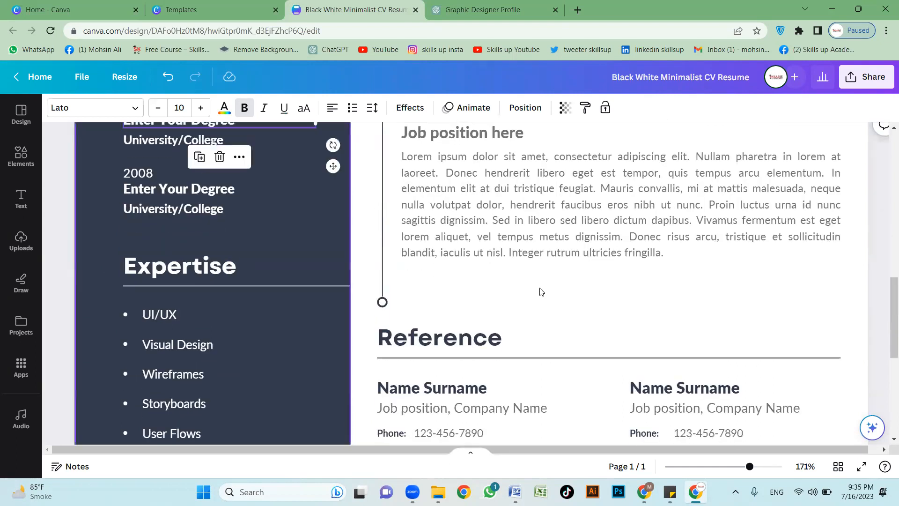
click(187, 289)
scroll(180, 274, down, 3)
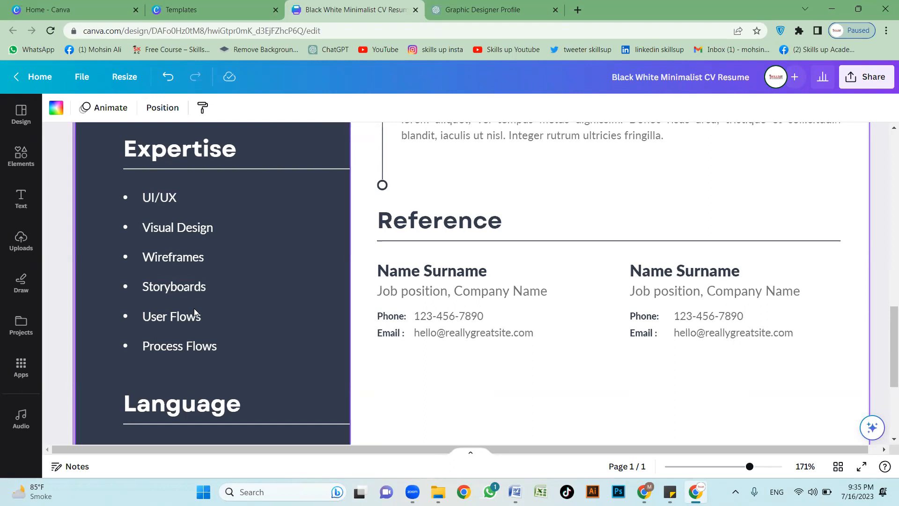
scroll(195, 328, down, 2)
scroll(213, 320, up, 3)
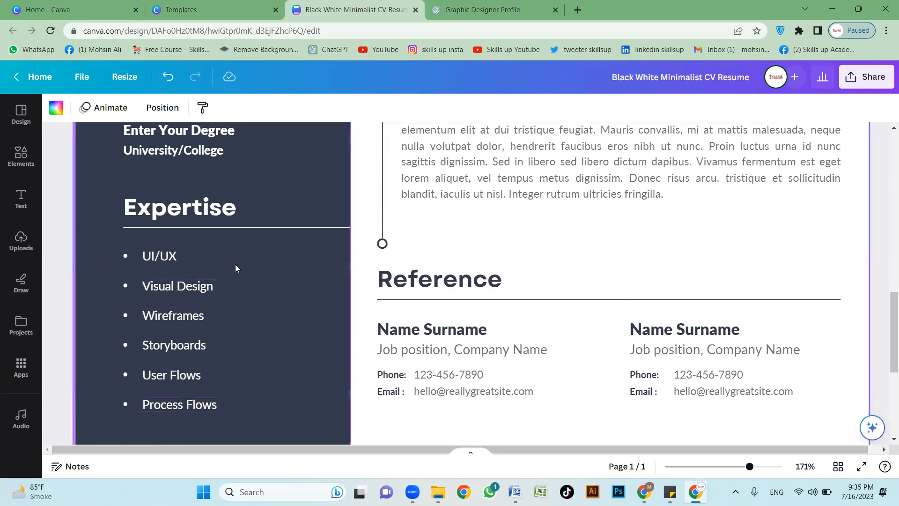
scroll(160, 219, down, 2)
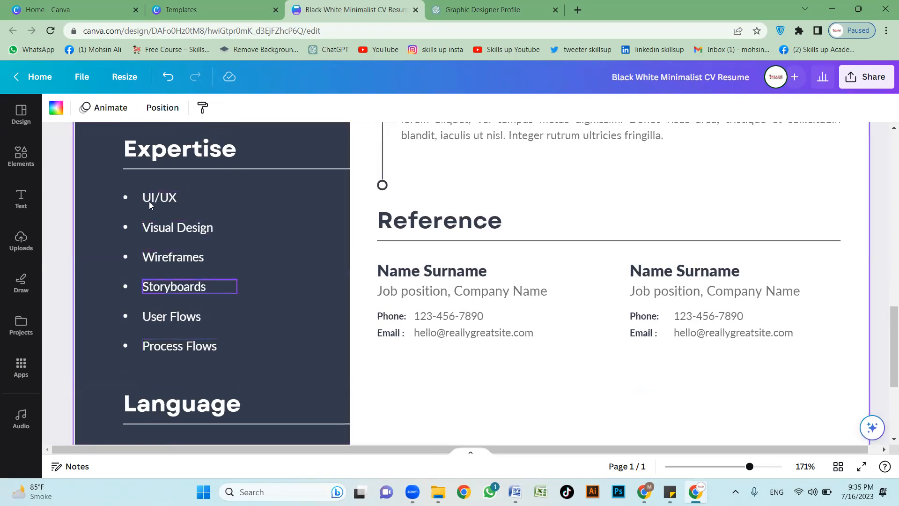
scroll(178, 360, down, 2)
scroll(197, 281, up, 2)
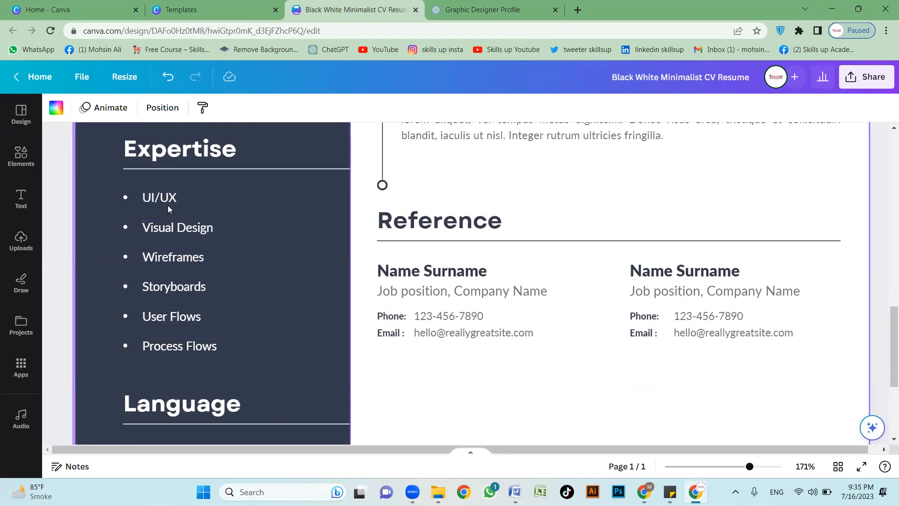
click(171, 157)
scroll(152, 268, up, 4)
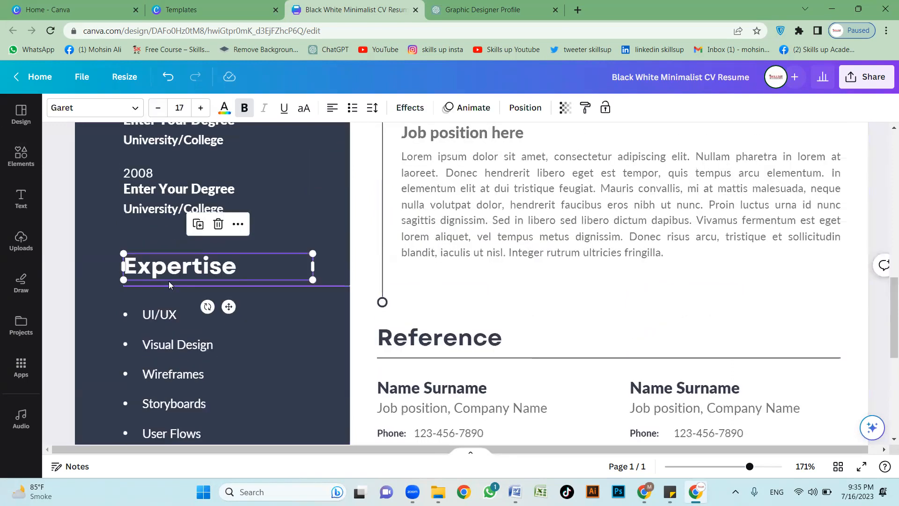
scroll(168, 281, down, 2)
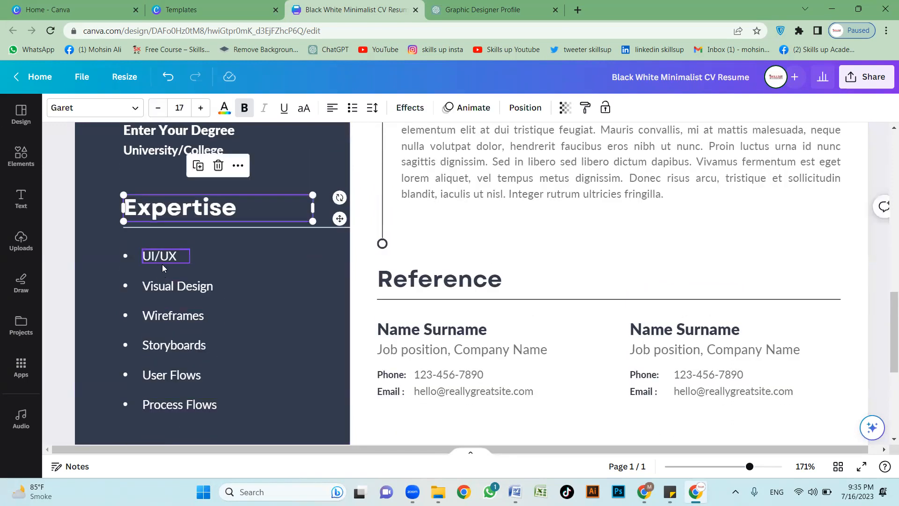
scroll(162, 264, down, 2)
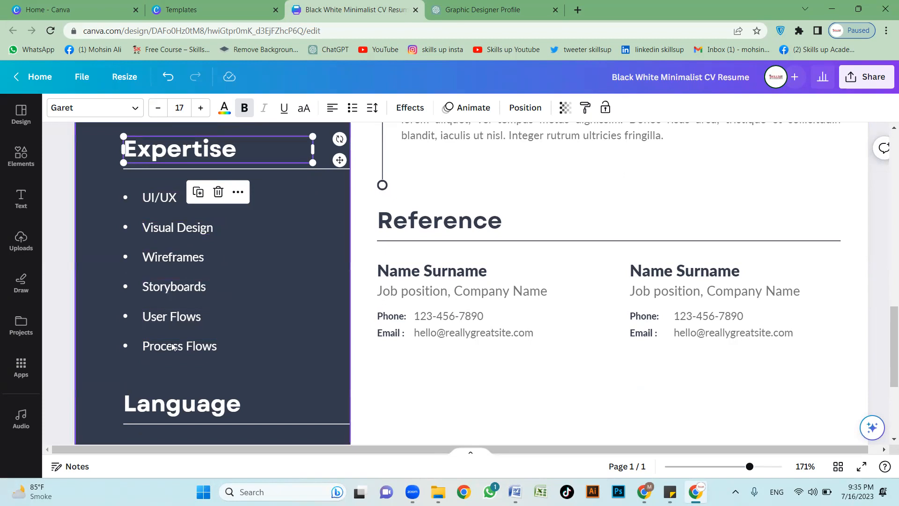
scroll(162, 210, down, 2)
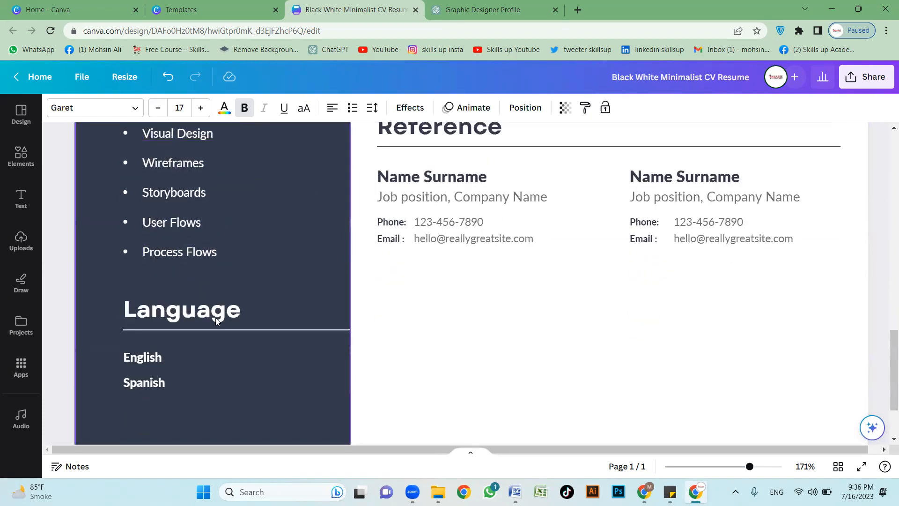
scroll(177, 292, up, 3)
scroll(177, 292, down, 4)
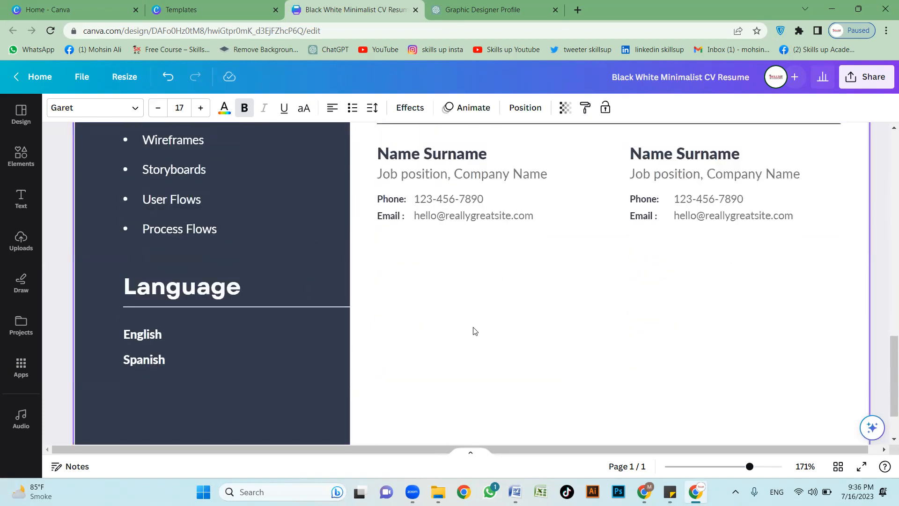
scroll(473, 331, down, 5)
scroll(496, 273, up, 4)
scroll(398, 231, up, 2)
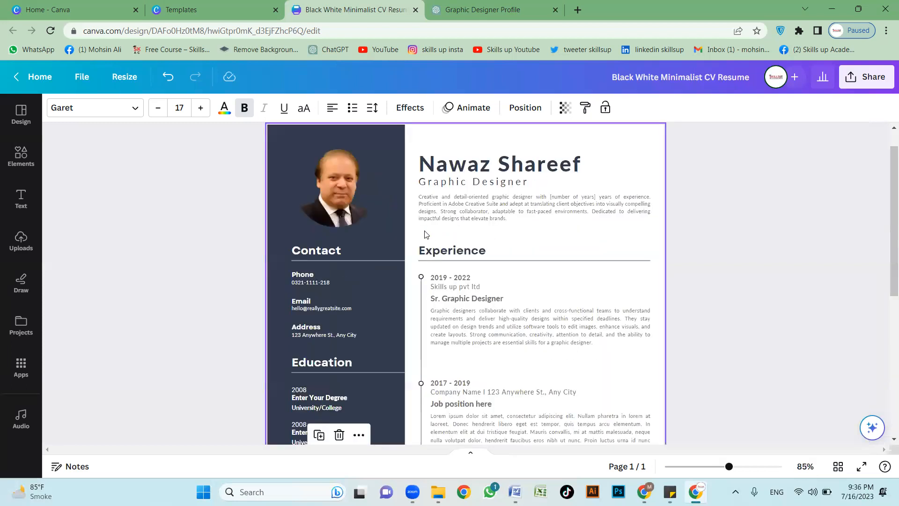
Step: Change the resume sidebar's fill to the dark blue from the default solid colors after trying a few other swatches
click(393, 176)
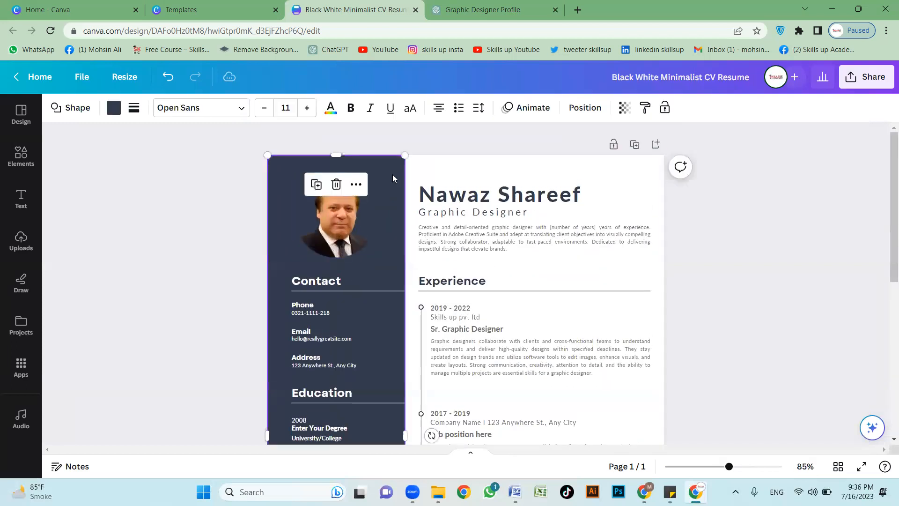
click(113, 112)
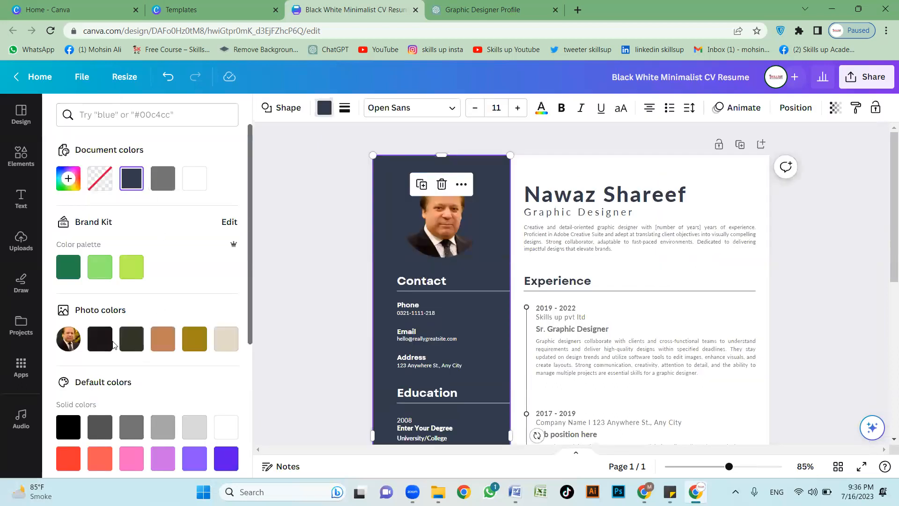
scroll(114, 344, down, 4)
click(99, 283)
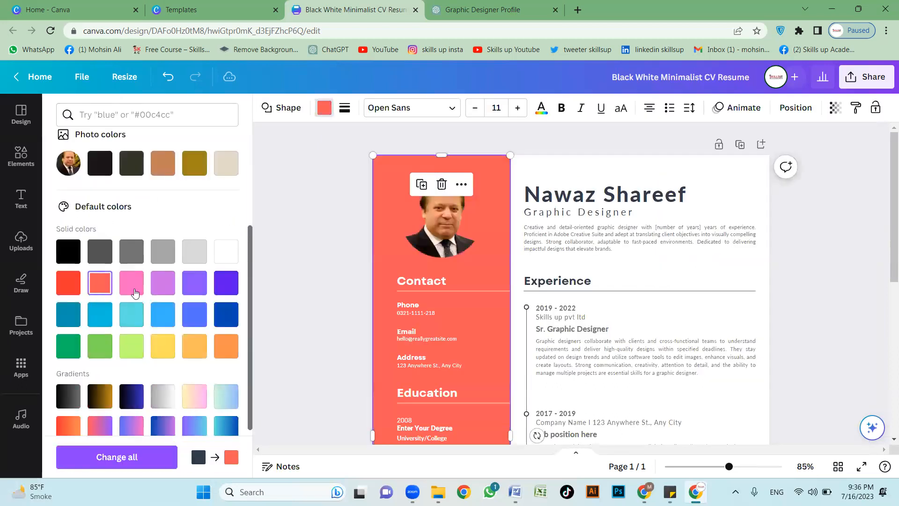
click(168, 287)
click(201, 287)
click(225, 283)
click(226, 314)
click(305, 287)
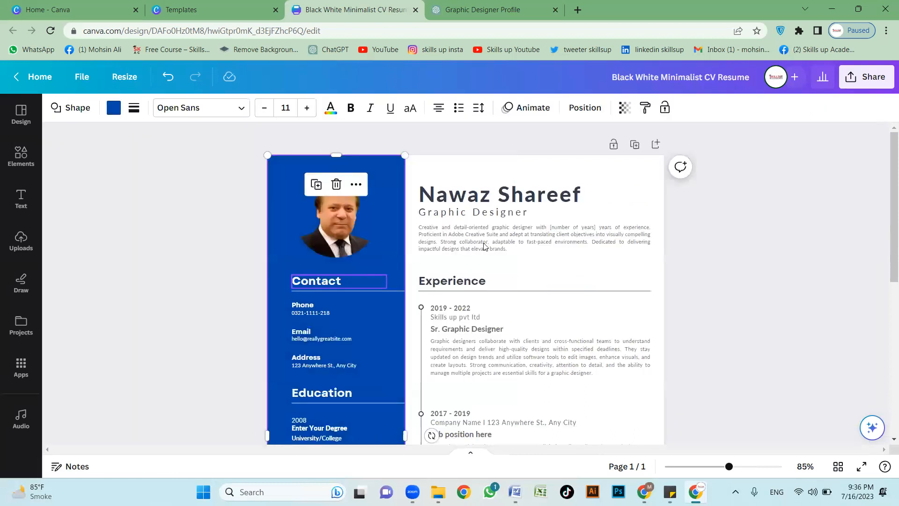
Step: Recolor the candidate's name and the Experience heading with the sidebar's dark blue from the document colors
click(563, 199)
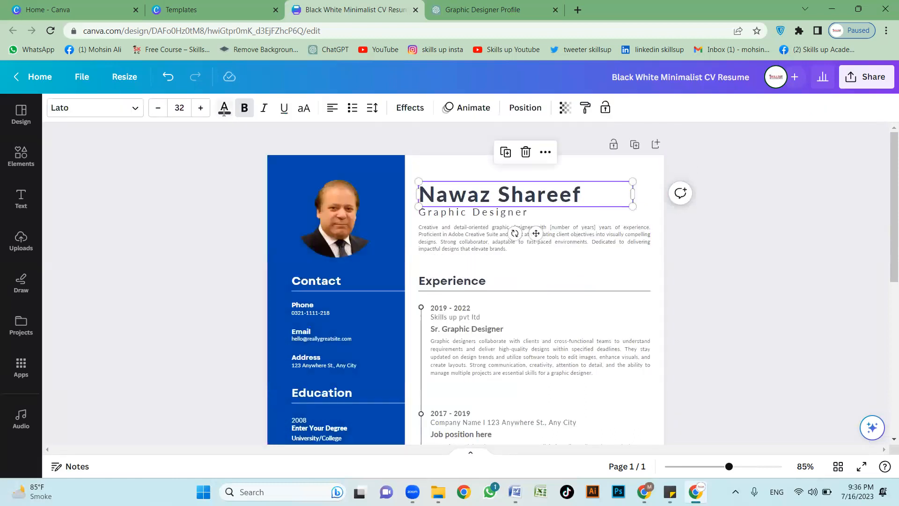
click(224, 110)
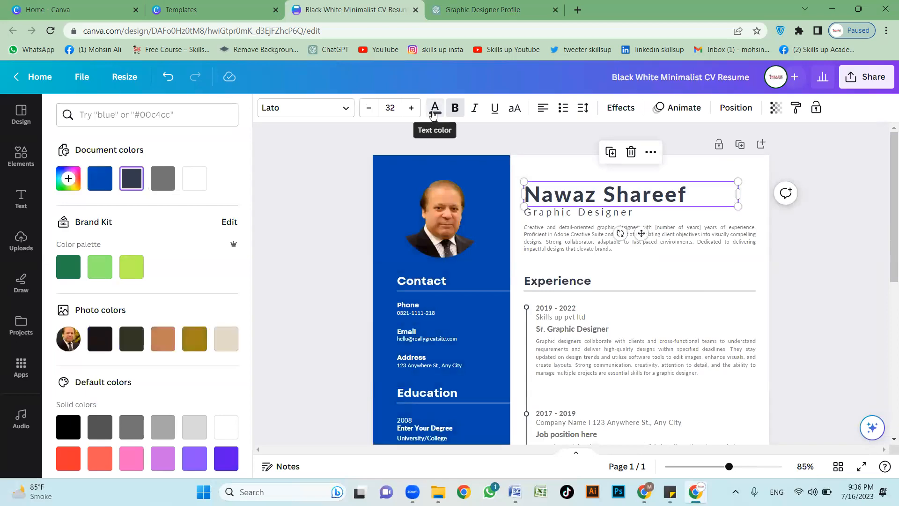
click(98, 179)
key(Escape)
click(467, 281)
click(224, 111)
click(103, 182)
click(436, 220)
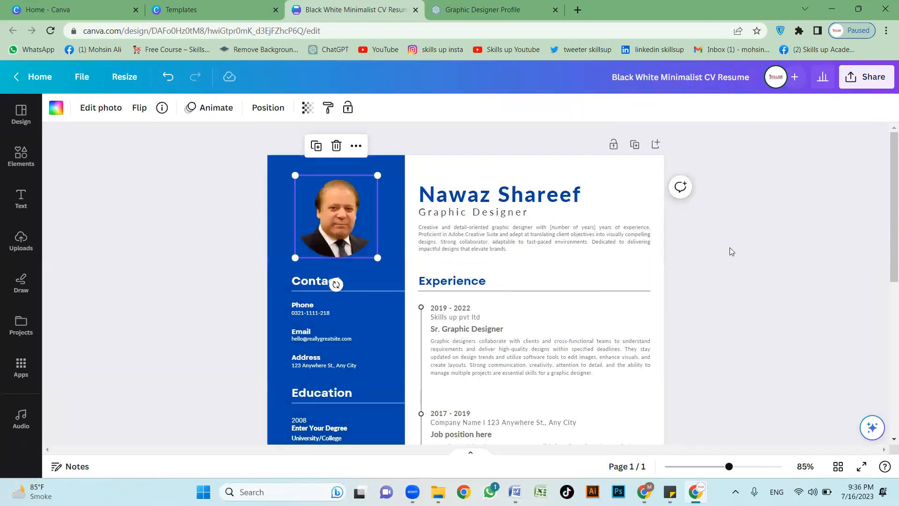
Step: Deselect the photo, check the whole resume page and download the design as a PDF Standard file
click(449, 310)
scroll(449, 309, down, 5)
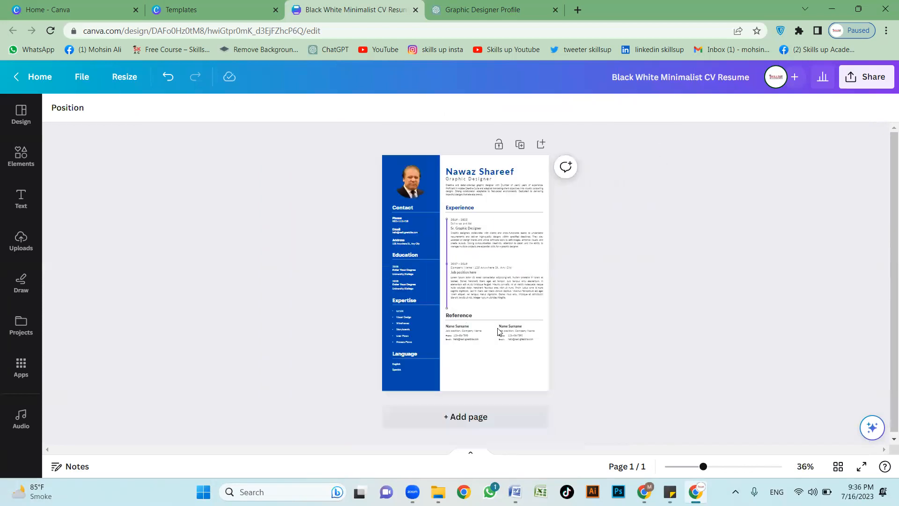
scroll(510, 307, up, 3)
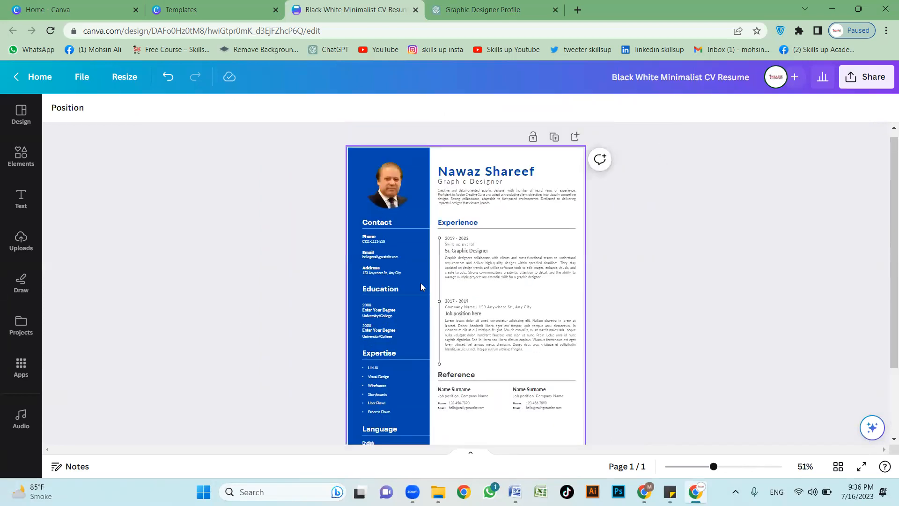
scroll(421, 283, up, 3)
scroll(685, 262, up, 2)
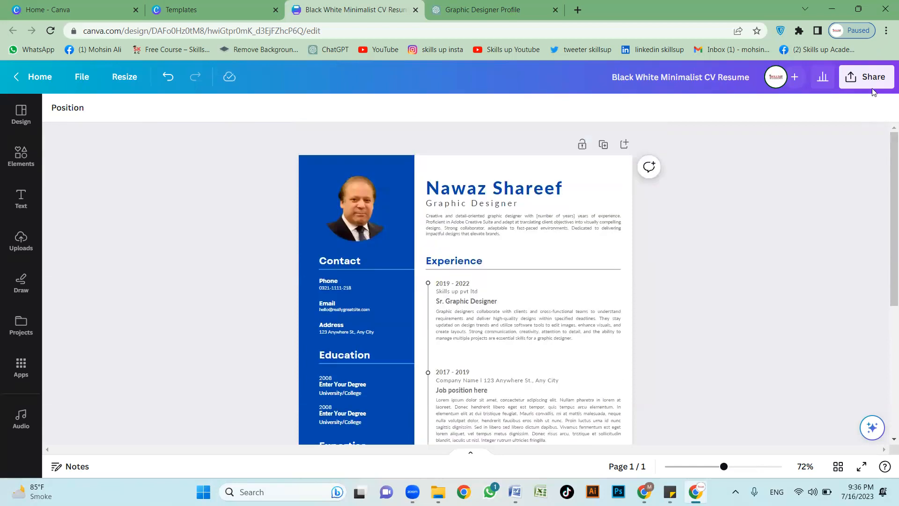
click(871, 84)
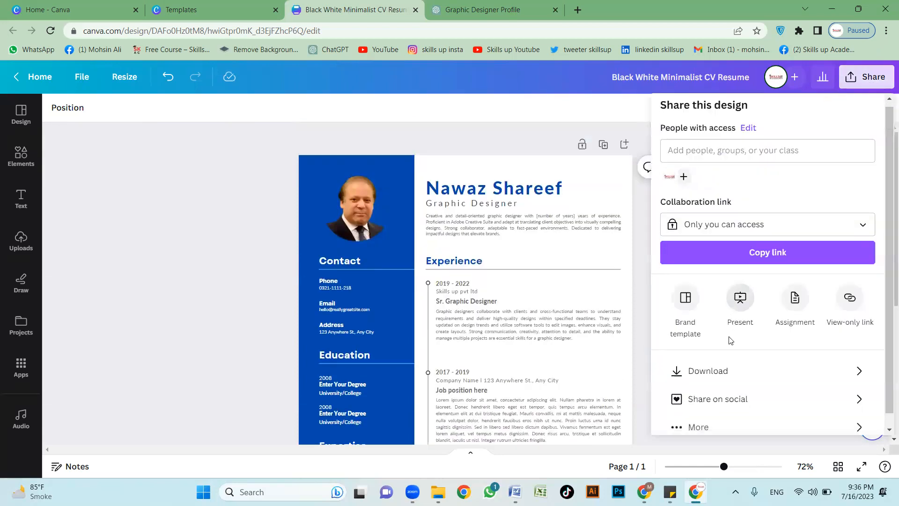
scroll(731, 347, down, 1)
click(750, 353)
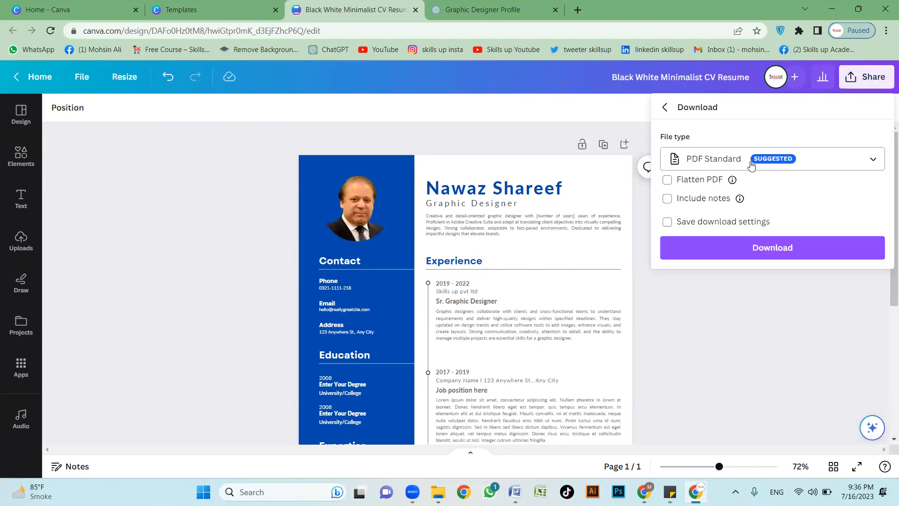
click(814, 160)
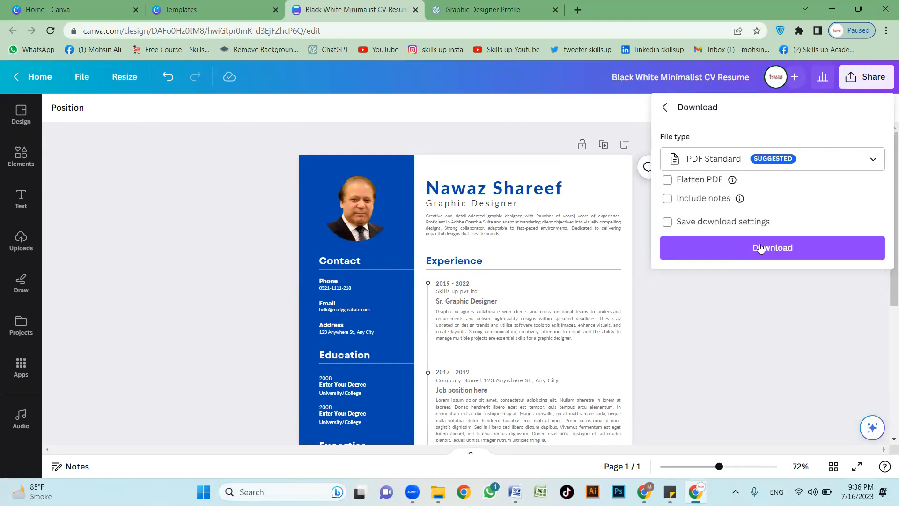
click(771, 252)
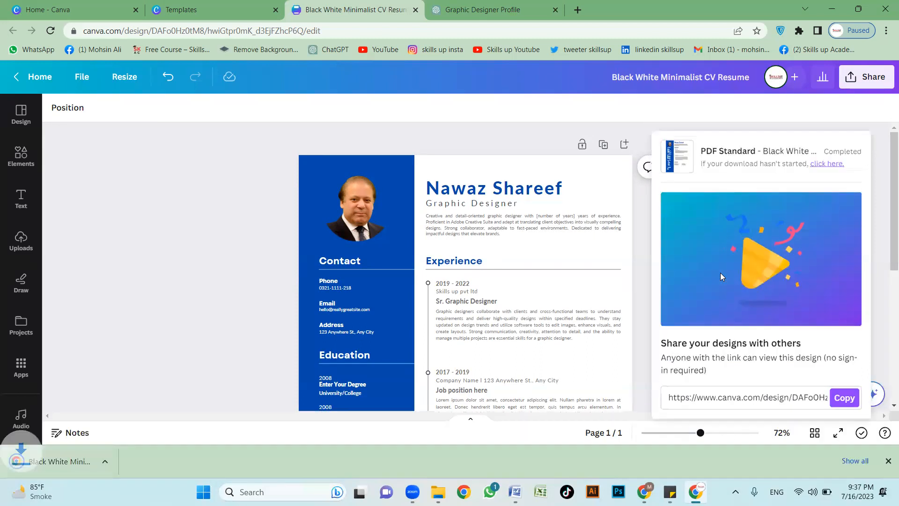
click(211, 211)
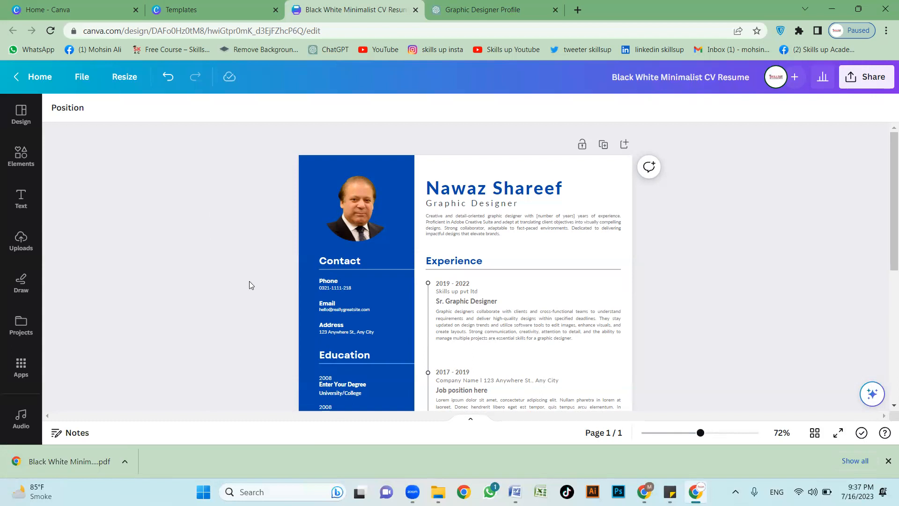
Step: Review the finished resume from the photo and profile summary through Experience, Education, Expertise, Language and Reference
scroll(249, 285, down, 5)
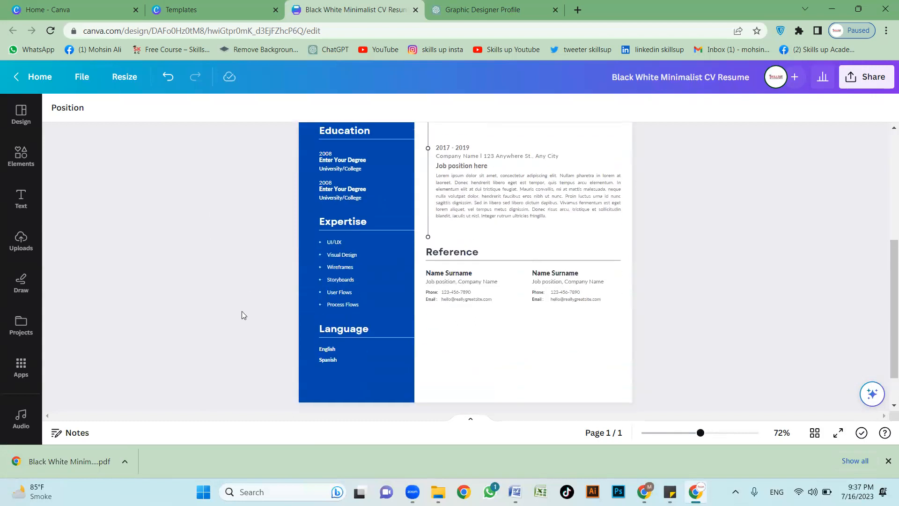
scroll(242, 311, up, 5)
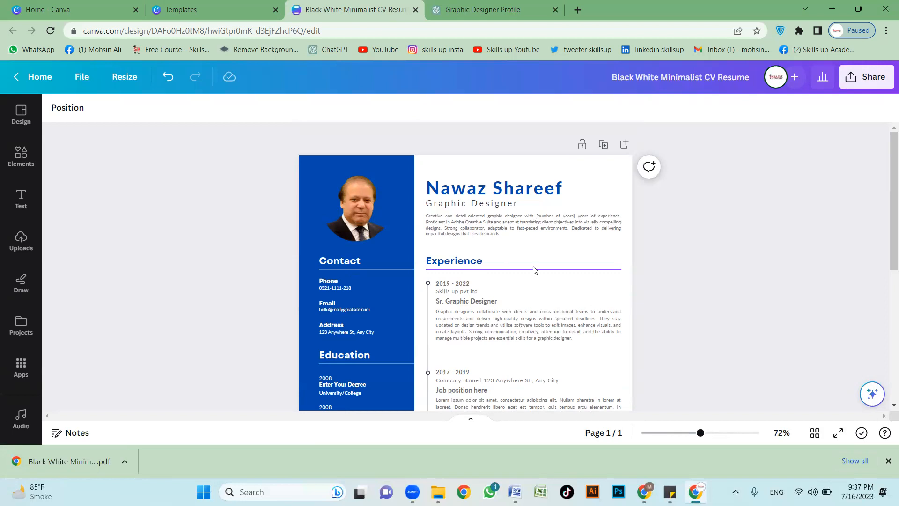
scroll(482, 281, up, 3)
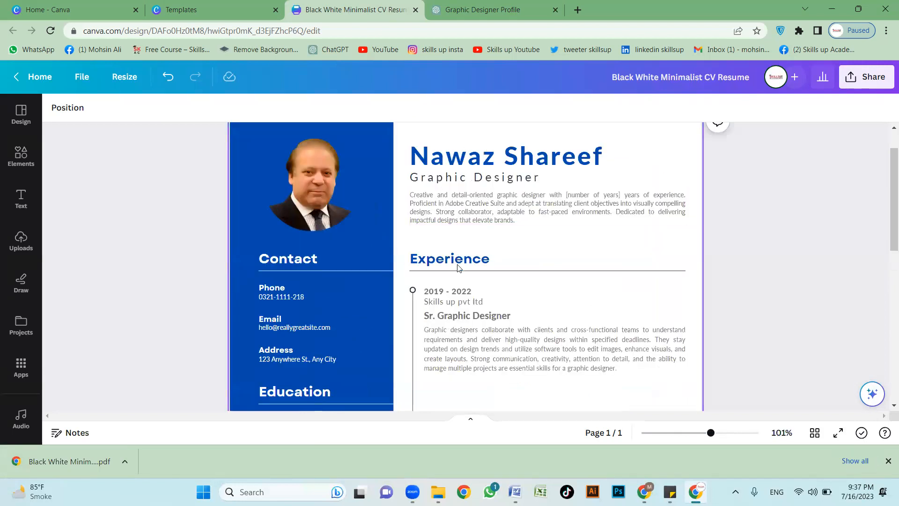
scroll(475, 281, down, 3)
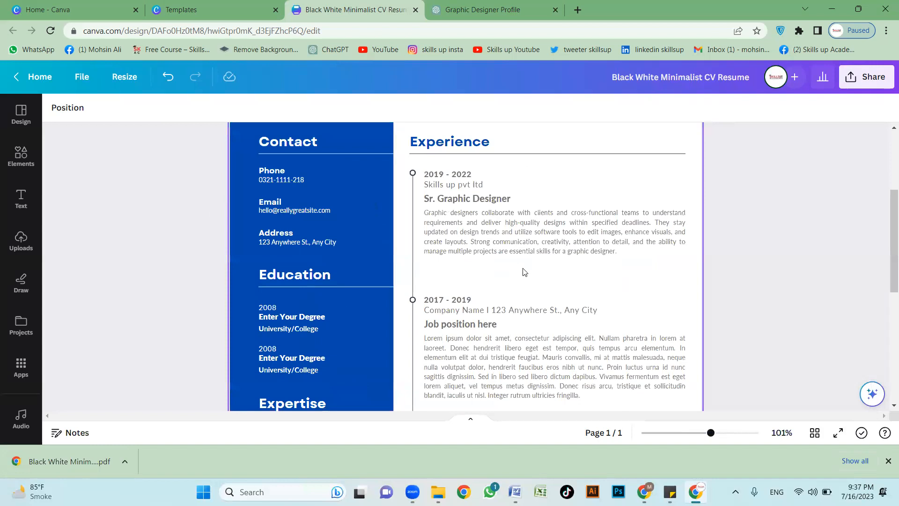
scroll(521, 269, down, 2)
scroll(468, 267, up, 4)
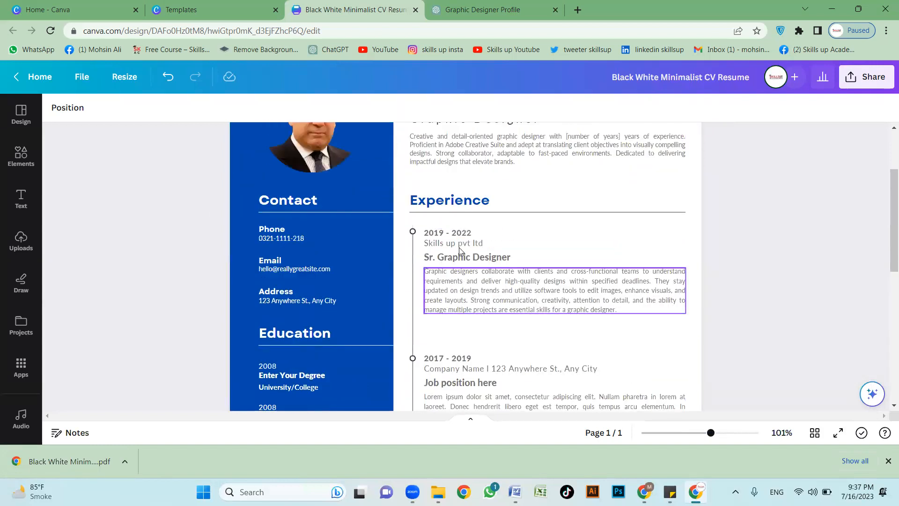
scroll(459, 253, down, 7)
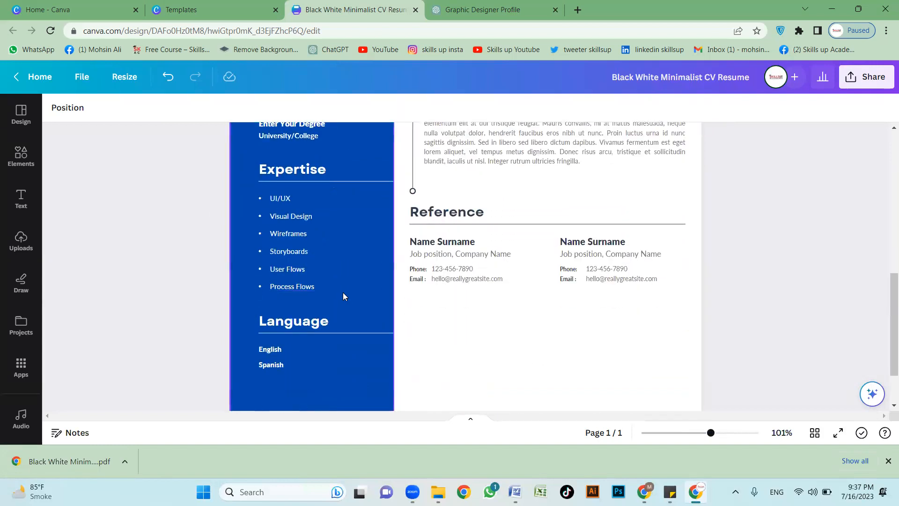
scroll(468, 304, up, 8)
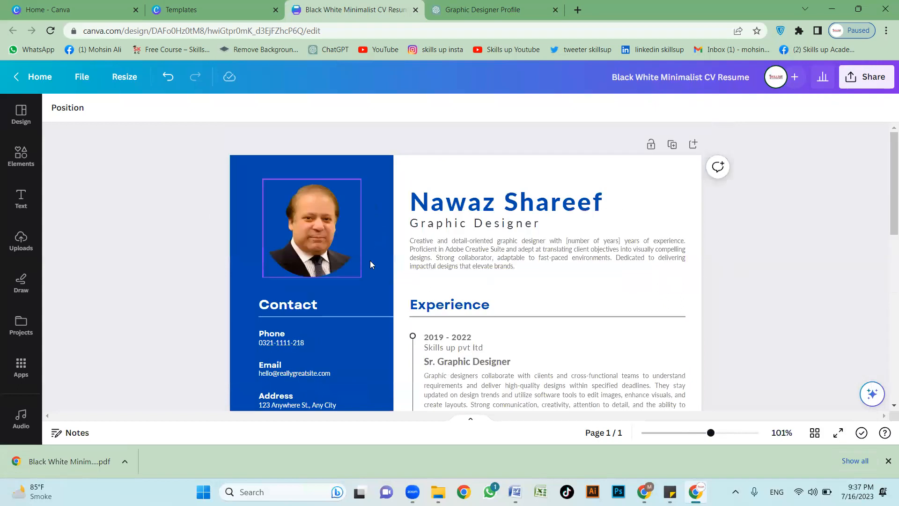
scroll(223, 273, down, 3)
scroll(177, 220, up, 3)
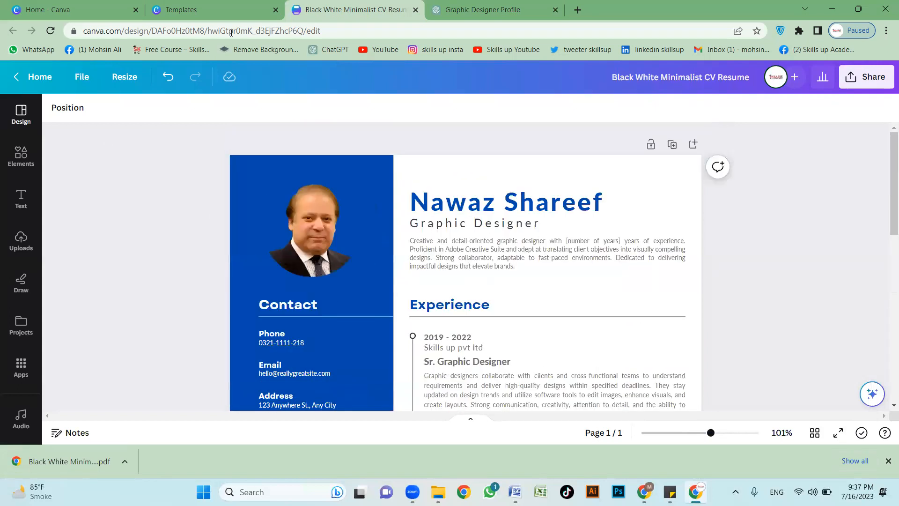
Step: Return to the Canva home page and locate the edited resume among the recent designs
click(17, 81)
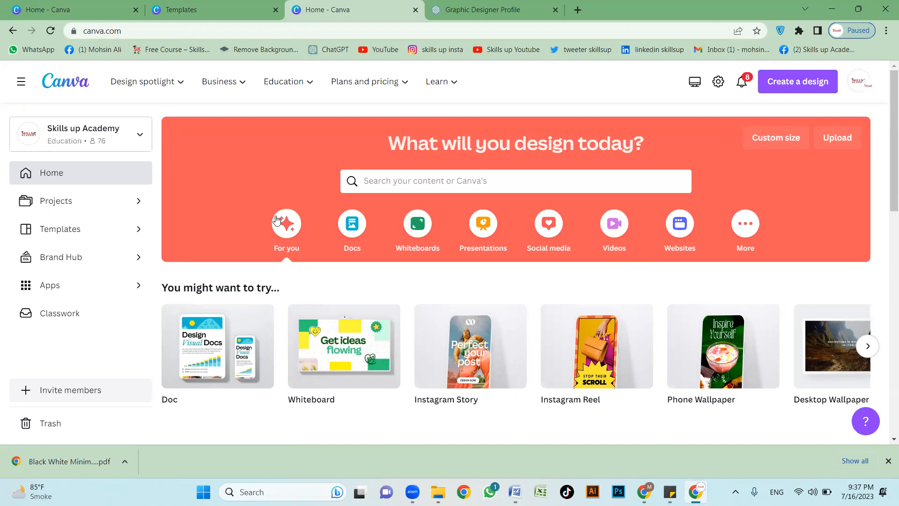
scroll(290, 243, down, 5)
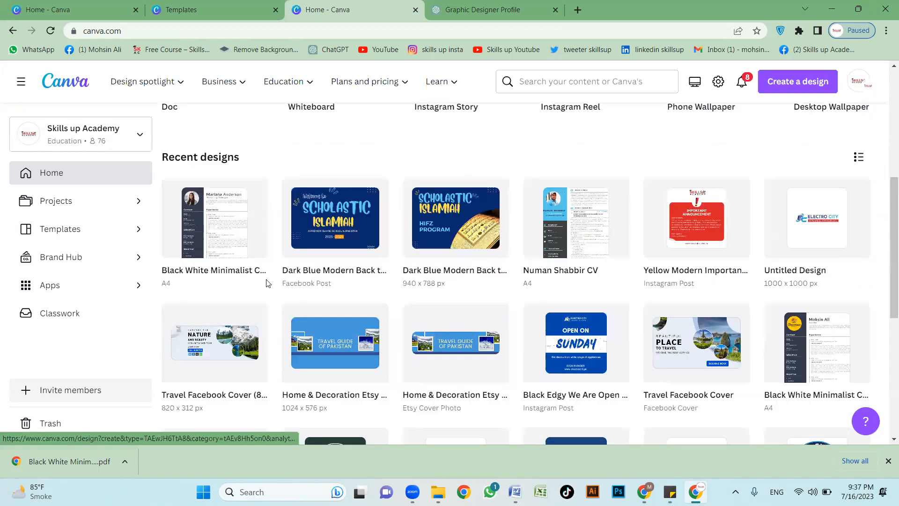
scroll(281, 290, up, 3)
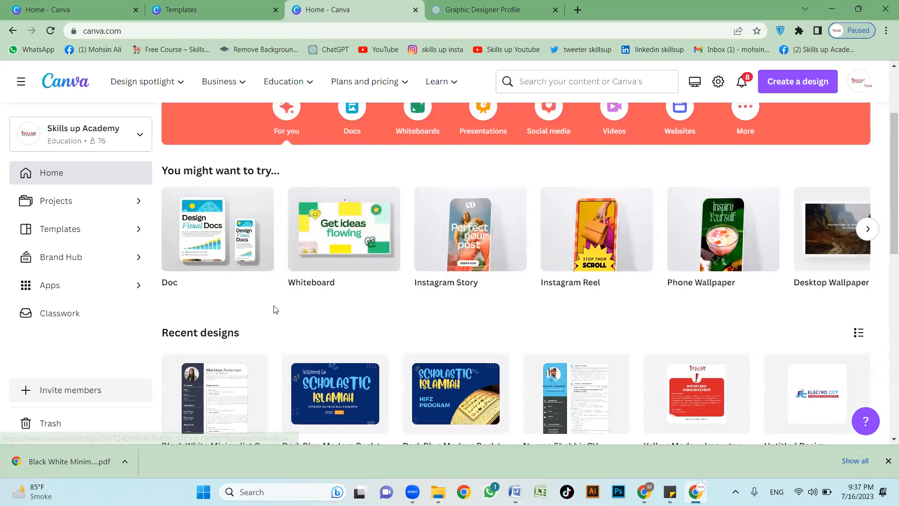
scroll(276, 309, down, 1)
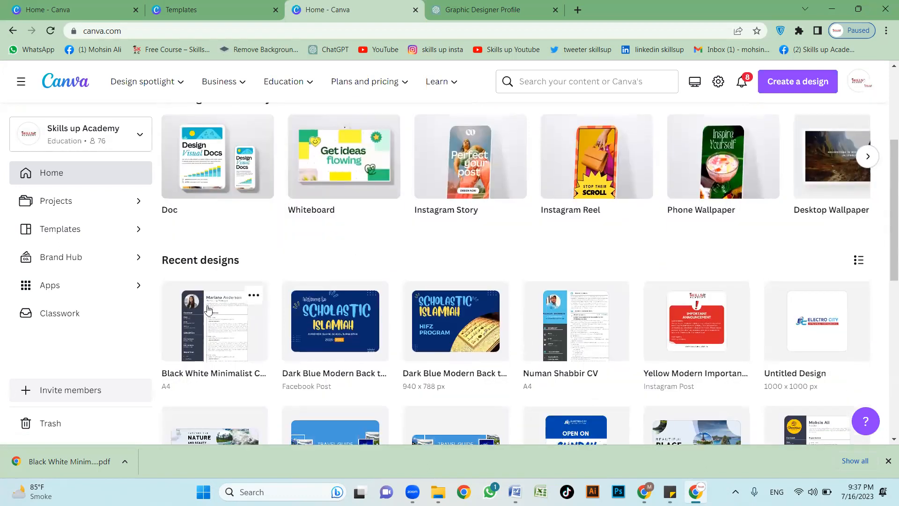
scroll(208, 309, down, 1)
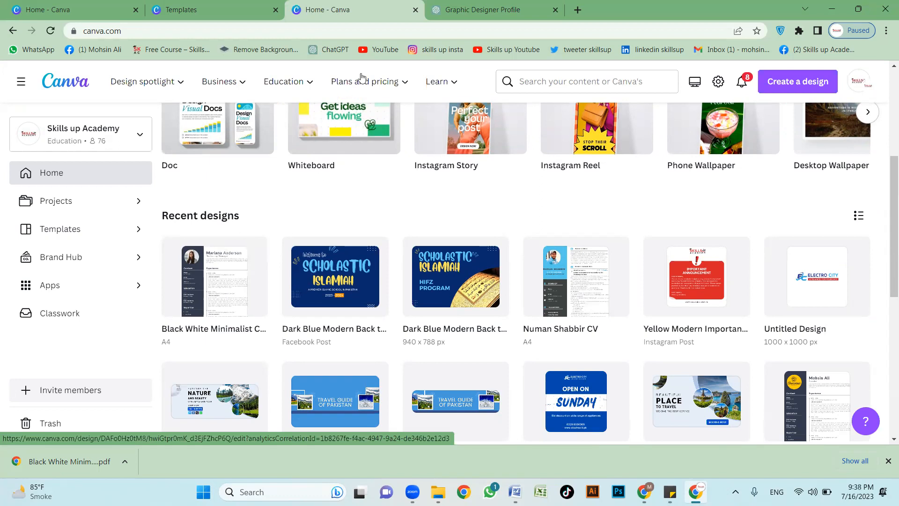
Step: Look through the older recent designs and open the Winter Sale video design
mouse_move(360, 80)
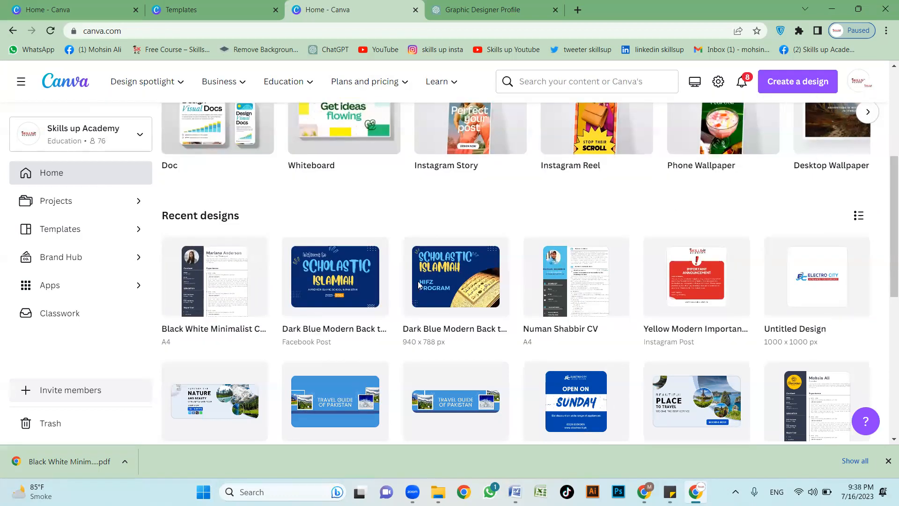
scroll(747, 293, down, 4)
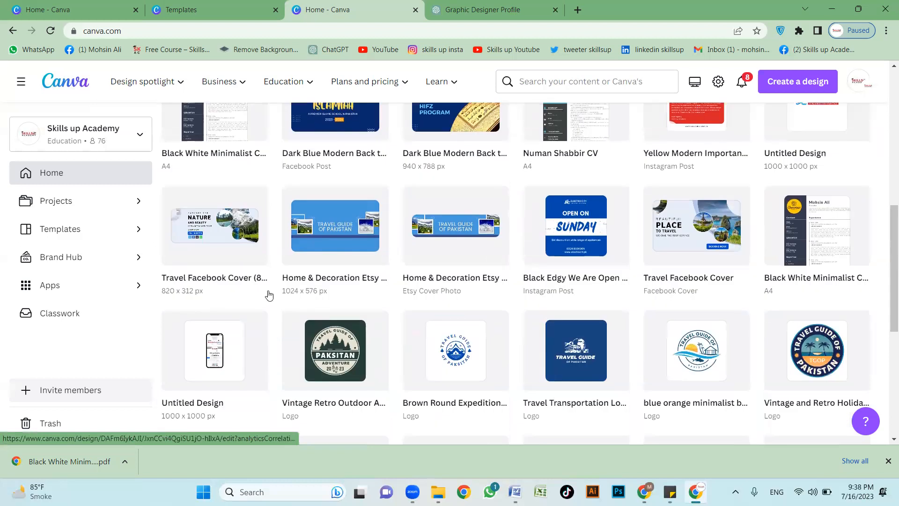
scroll(728, 301, down, 4)
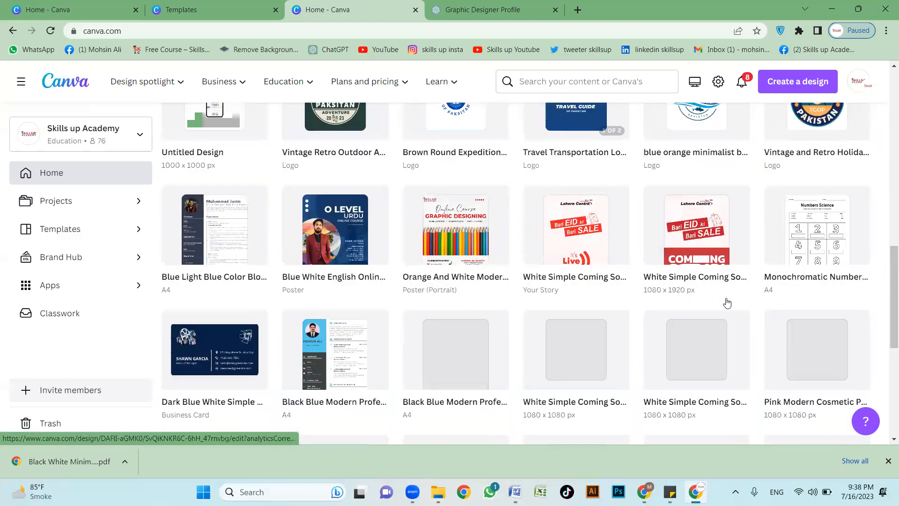
scroll(309, 302, down, 4)
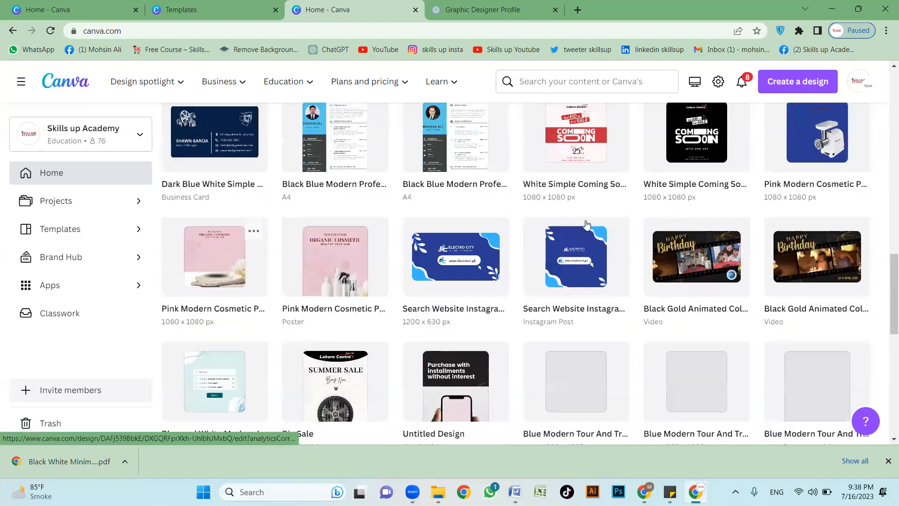
scroll(196, 225, down, 2)
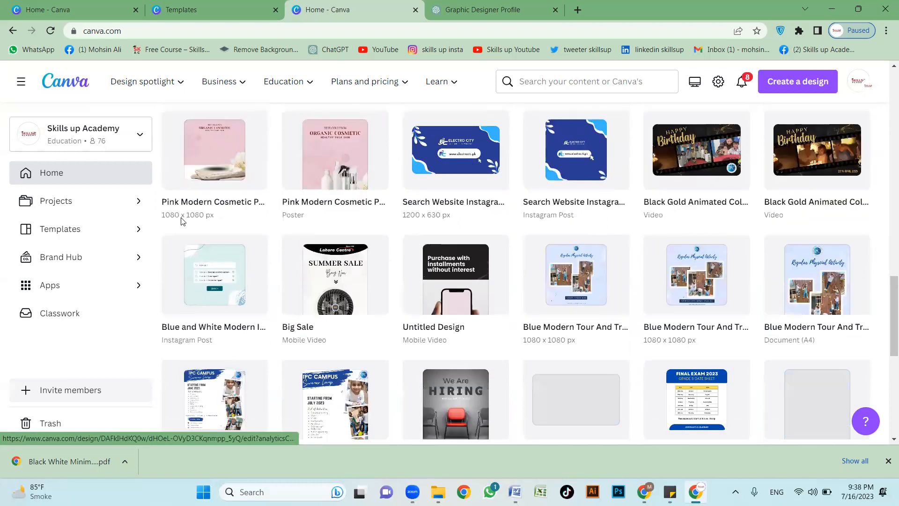
scroll(403, 248, down, 1)
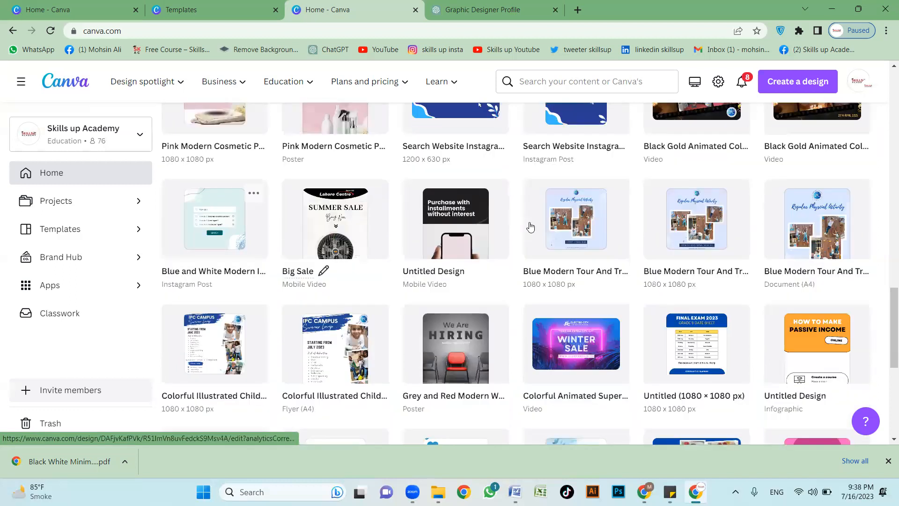
scroll(557, 232, down, 3)
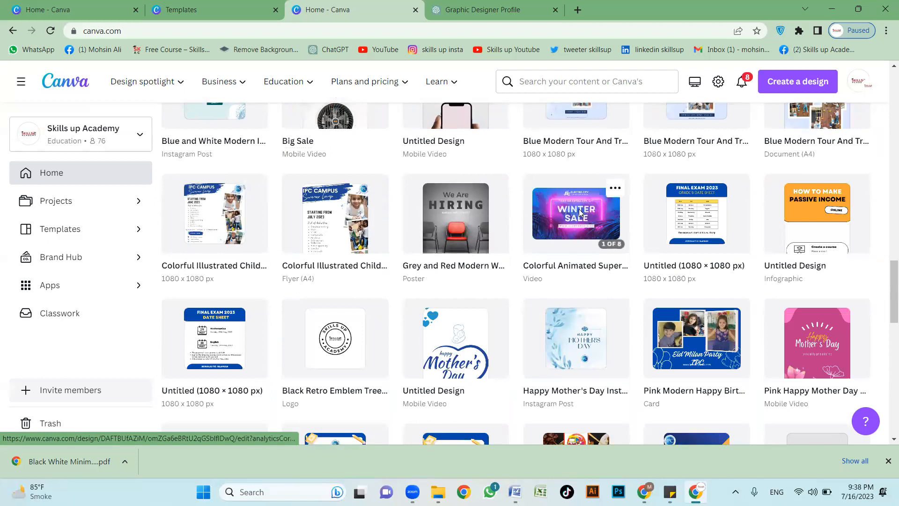
click(579, 209)
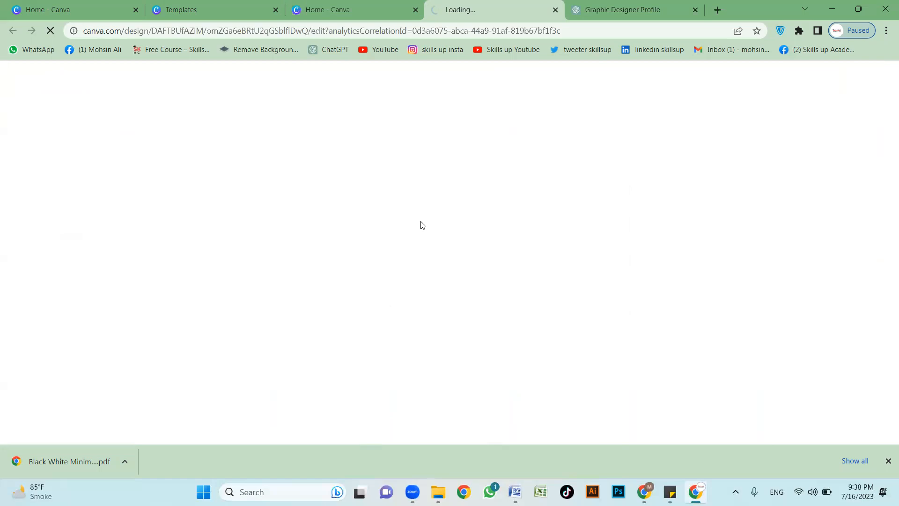
Step: Go back to the home page and examine the remaining recent designs down to the oldest ones
click(357, 7)
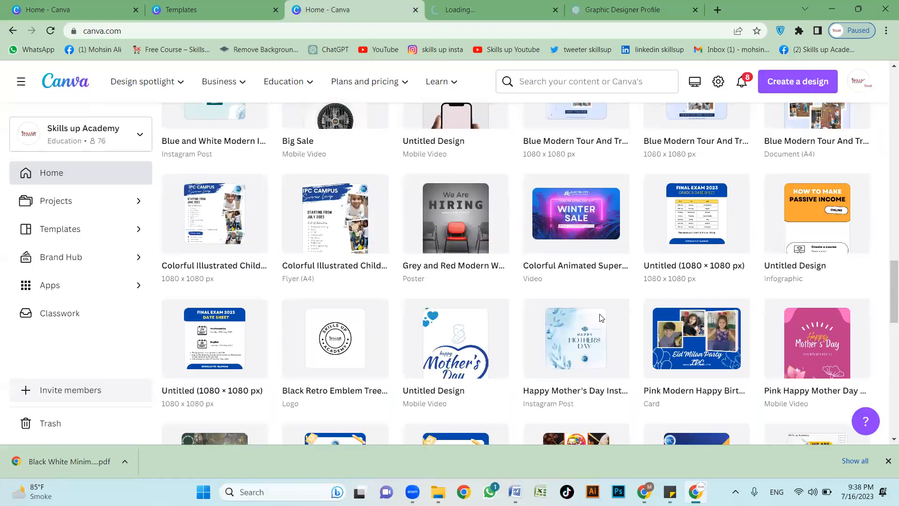
scroll(373, 327, down, 5)
scroll(302, 288, down, 1)
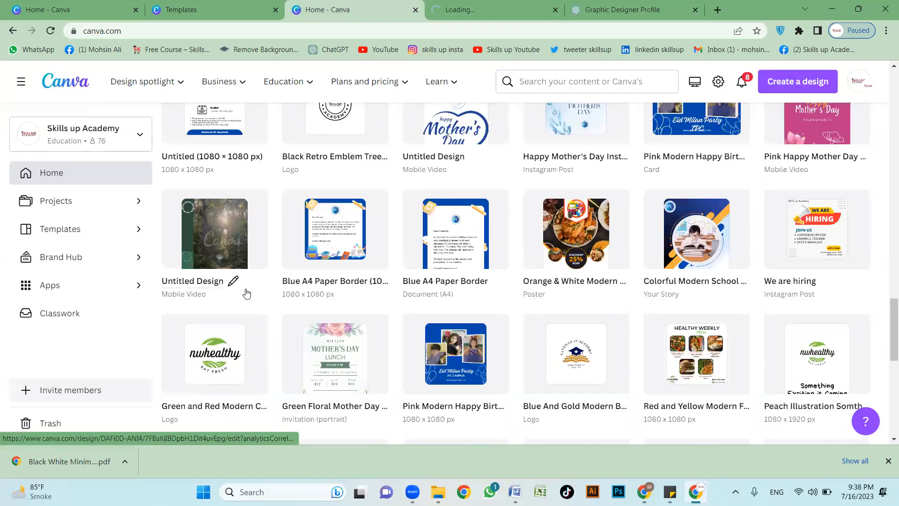
scroll(313, 305, down, 5)
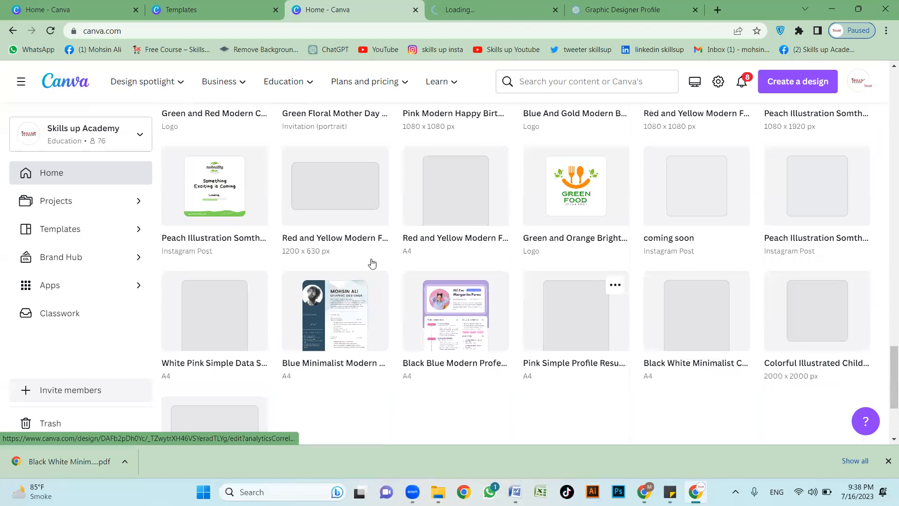
scroll(591, 312, down, 2)
scroll(636, 311, up, 8)
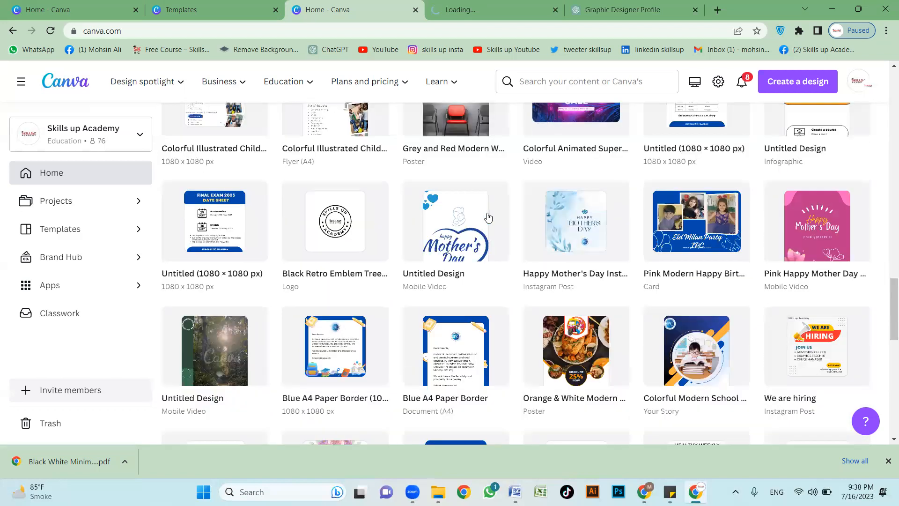
scroll(542, 98, up, 10)
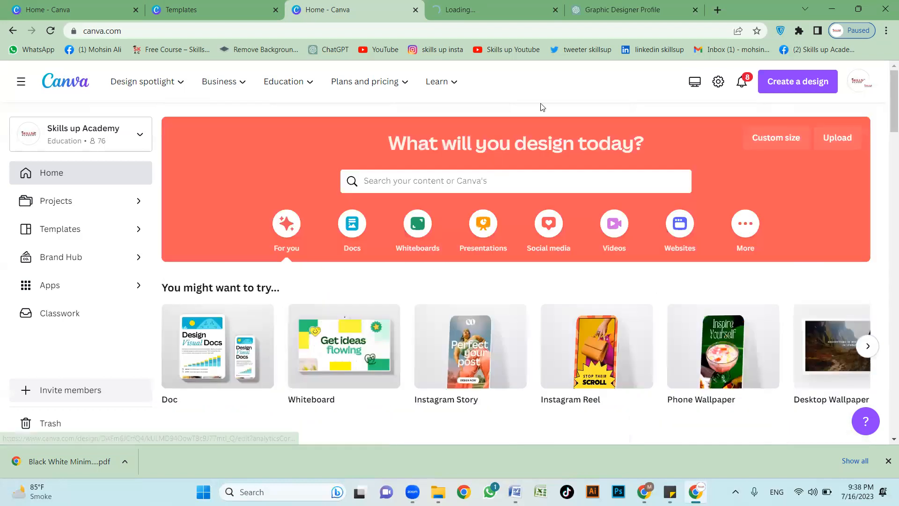
Step: Search for "youtube thumbnail" and close the still-loading design tab and the Graphic Designer Profile tab
click(464, 181)
text(youtube)
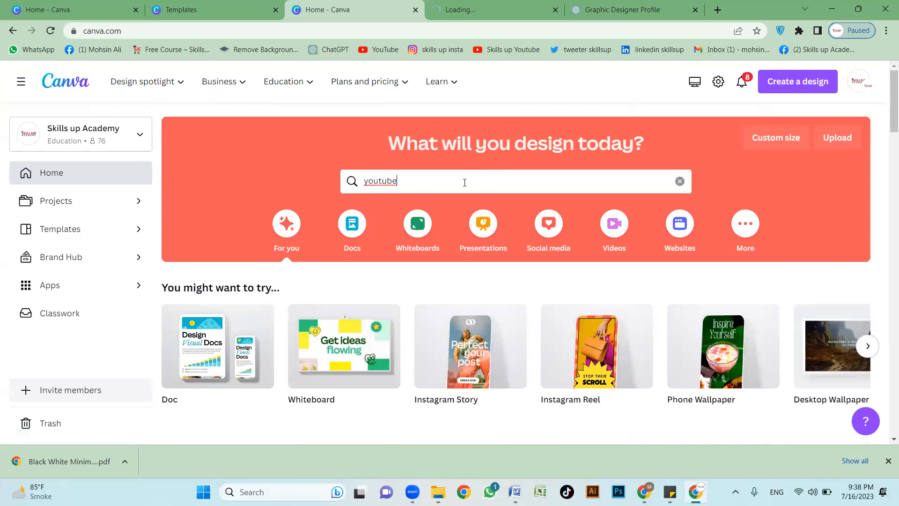
click(535, 145)
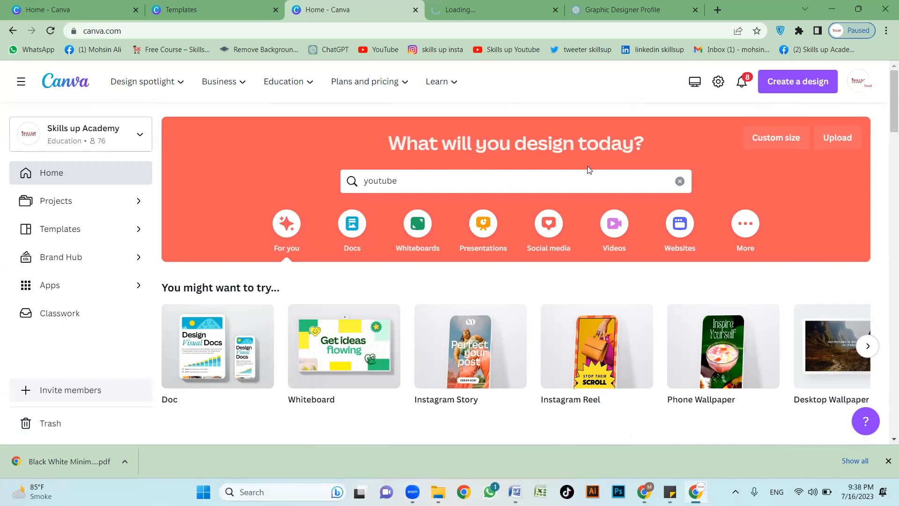
click(578, 178)
text(thu)
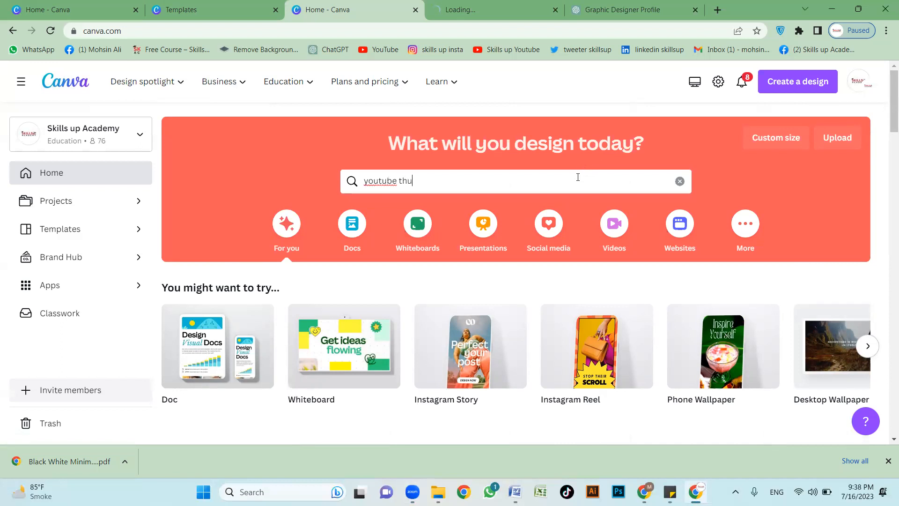
text(mbnail)
key(Return)
click(553, 10)
click(554, 10)
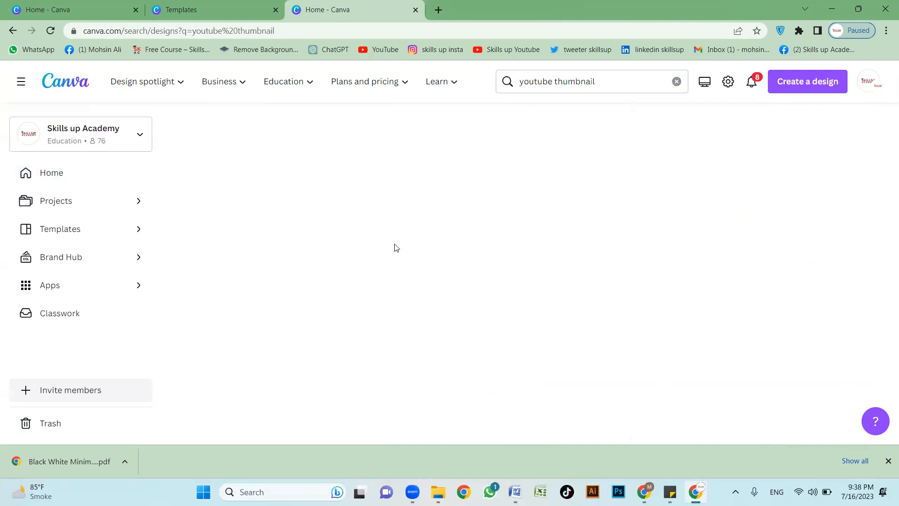
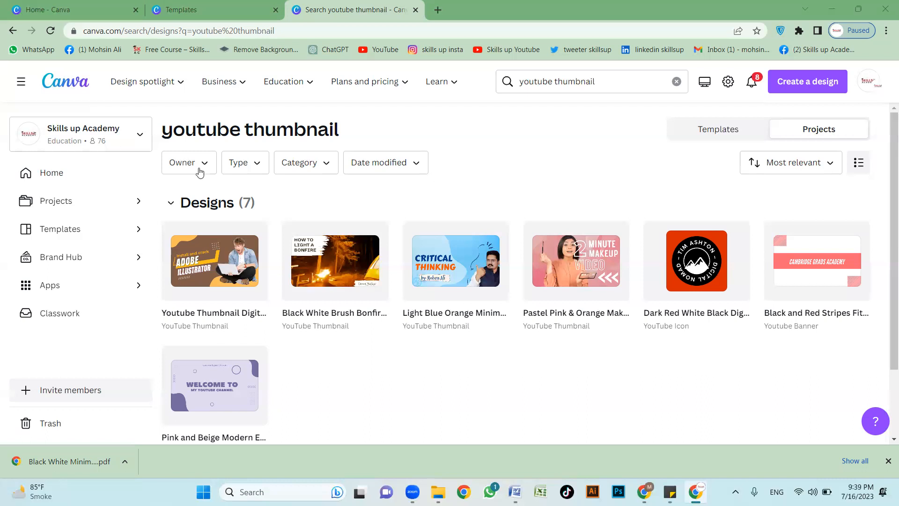
Step: Return to the home page, search the existing projects for "gym" and open the Black And Yellow Modern Gym Flyer
click(609, 80)
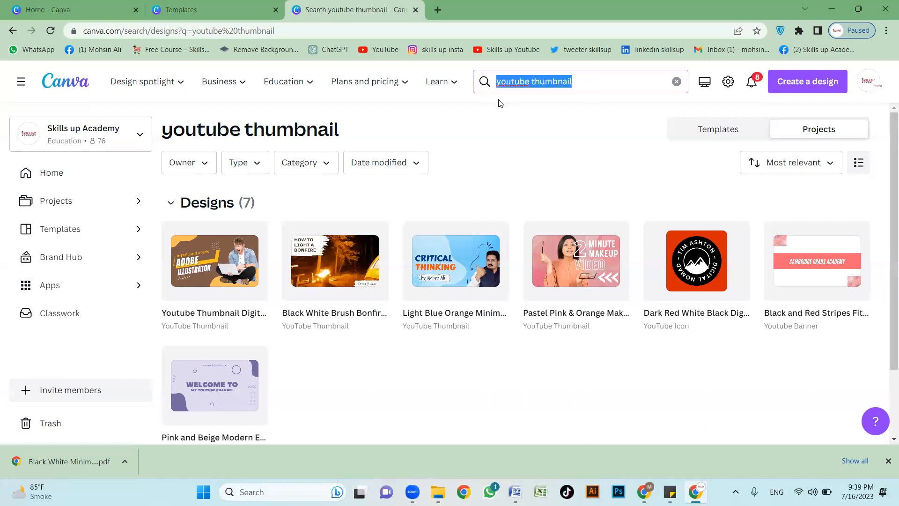
key(BackSpace)
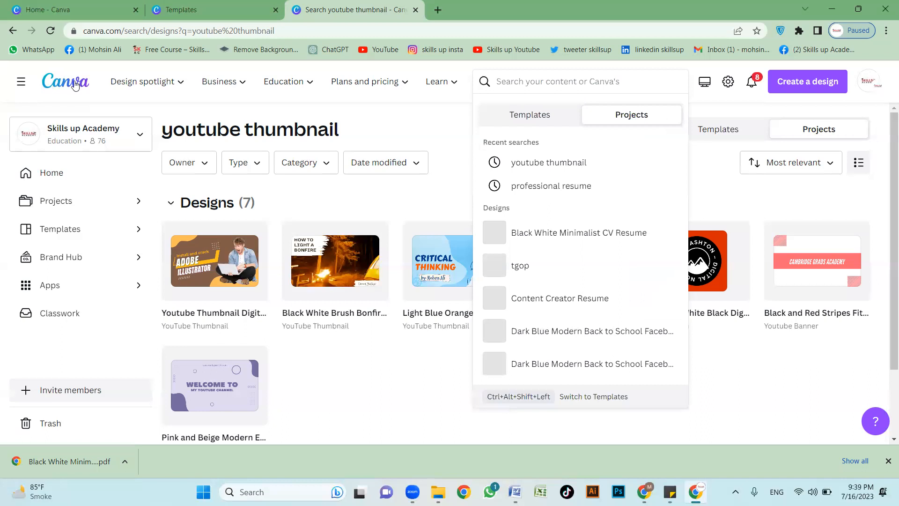
click(60, 83)
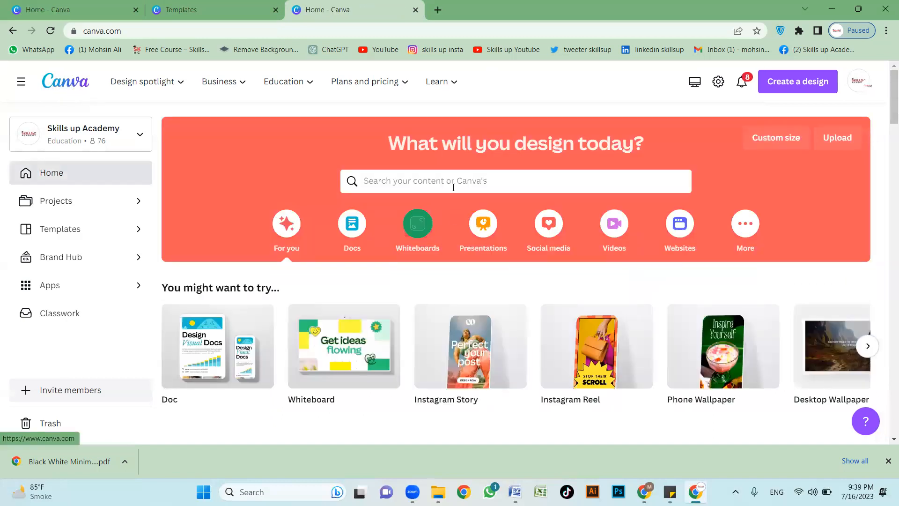
click(451, 183)
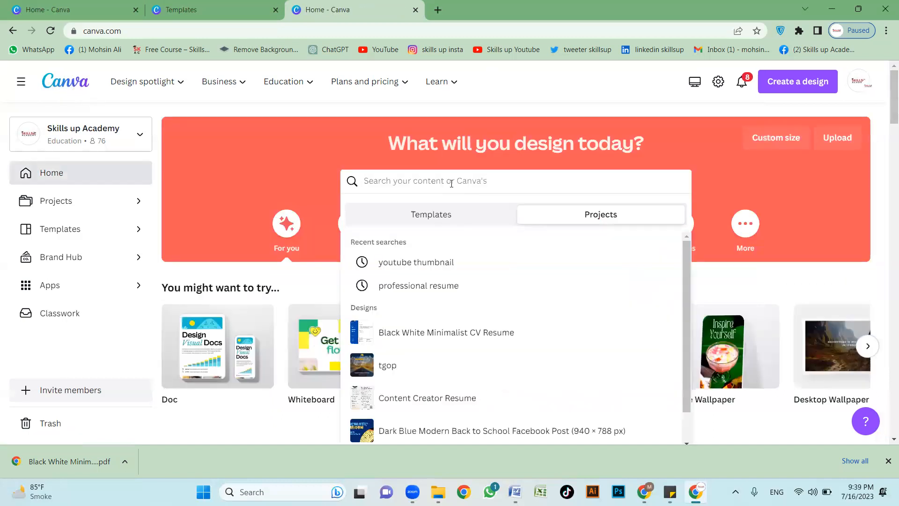
text(gym)
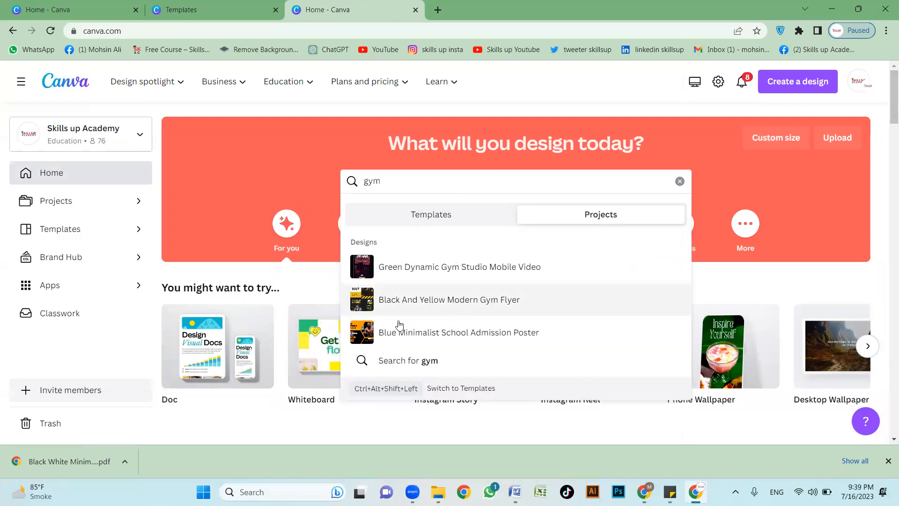
click(482, 300)
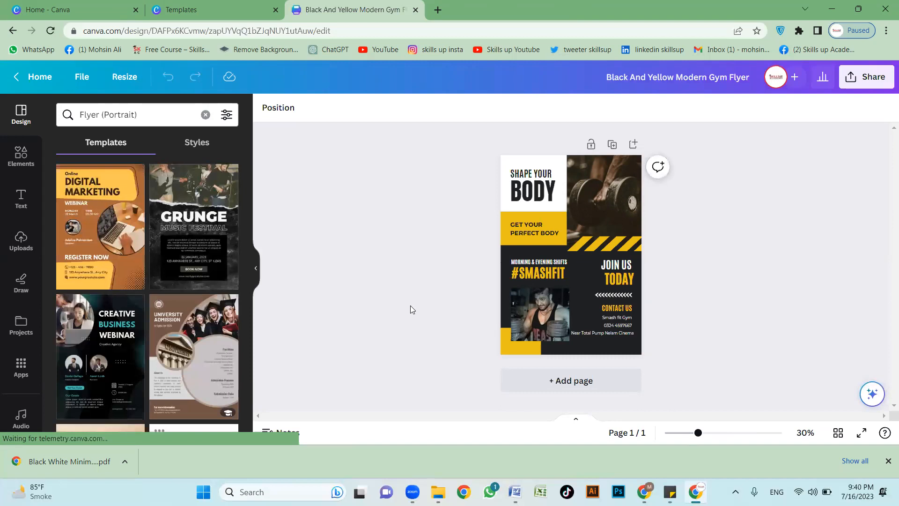
Step: Examine the gym flyer up close, from the SHAPE YOUR BODY heading and dumbbell photo to the sections below
ctrl+scroll(428, 294, up, 2)
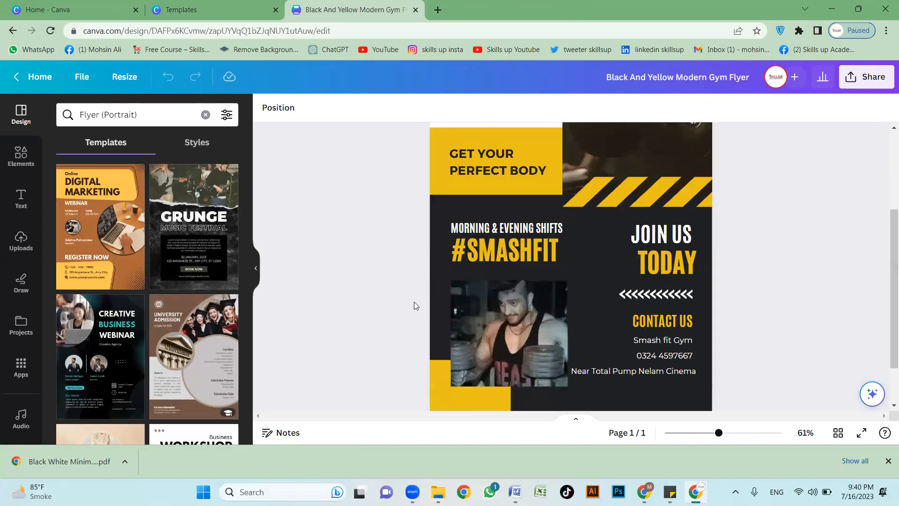
scroll(414, 302, up, 4)
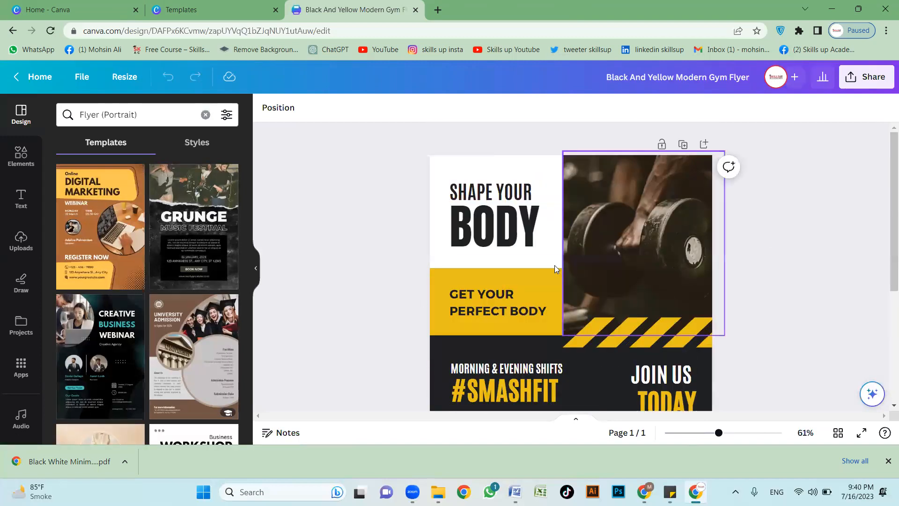
ctrl+scroll(574, 269, up, 1)
scroll(675, 253, down, 4)
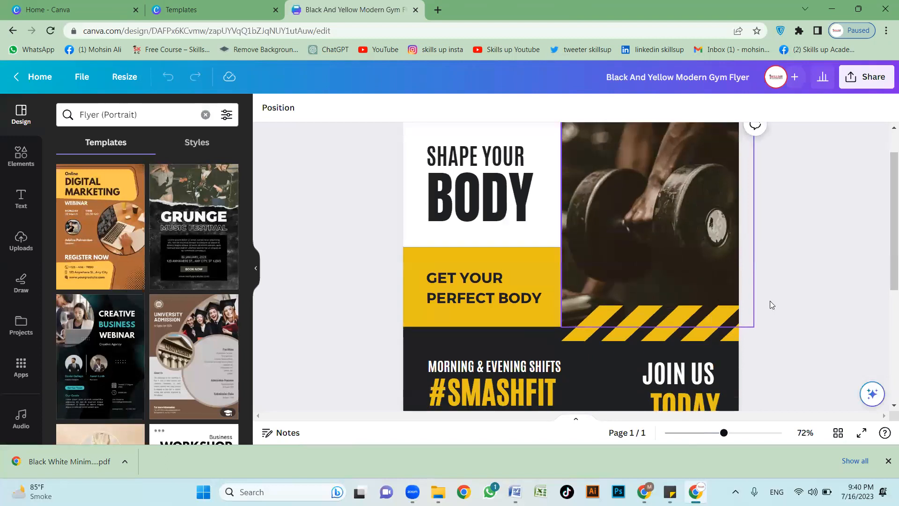
scroll(523, 300, down, 2)
scroll(481, 244, up, 6)
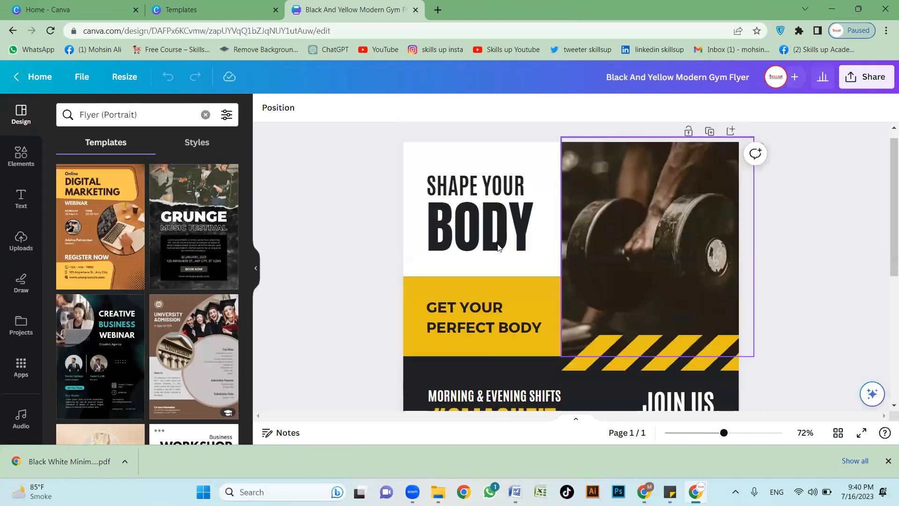
double_click(434, 229)
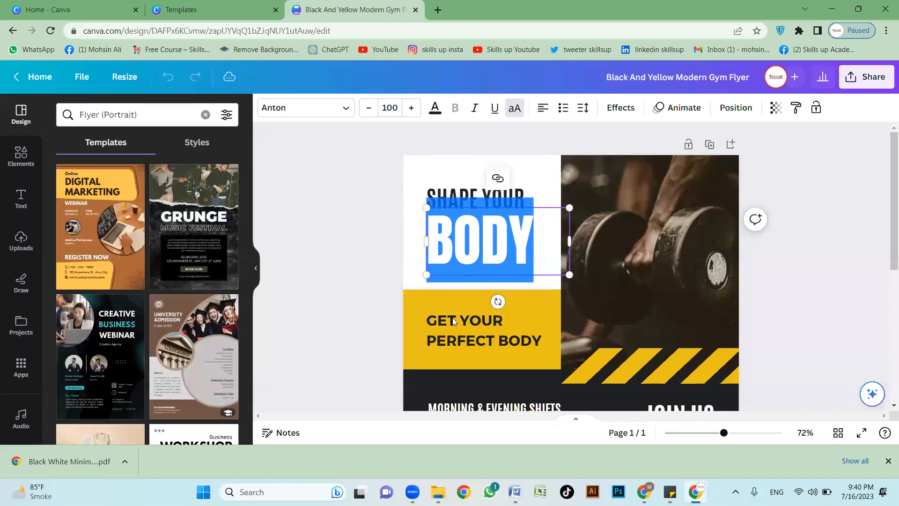
click(664, 349)
scroll(415, 242, down, 3)
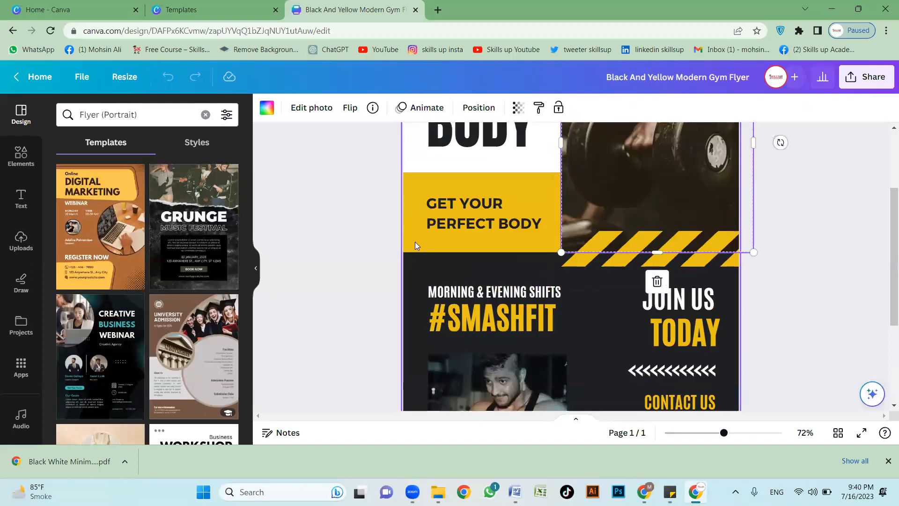
Step: Shift the yellow block behind GET YOUR PERFECT BODY slightly down and nudge the bodybuilder photo slightly up and left
click(415, 242)
drag(420, 253, 425, 267)
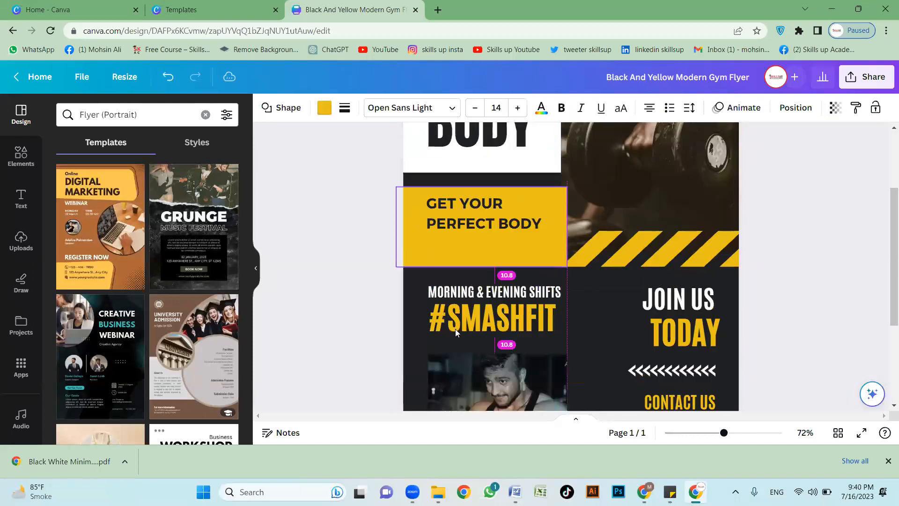
click(455, 329)
scroll(511, 276, down, 3)
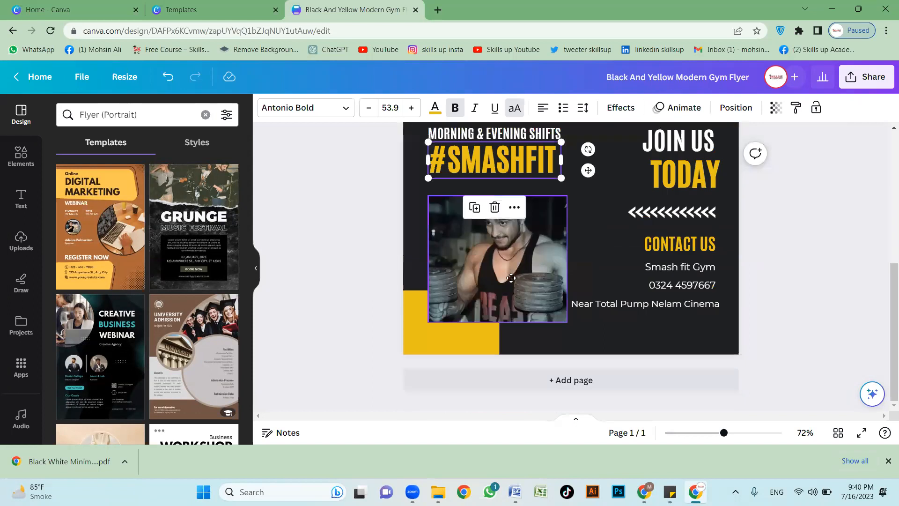
click(514, 286)
click(826, 301)
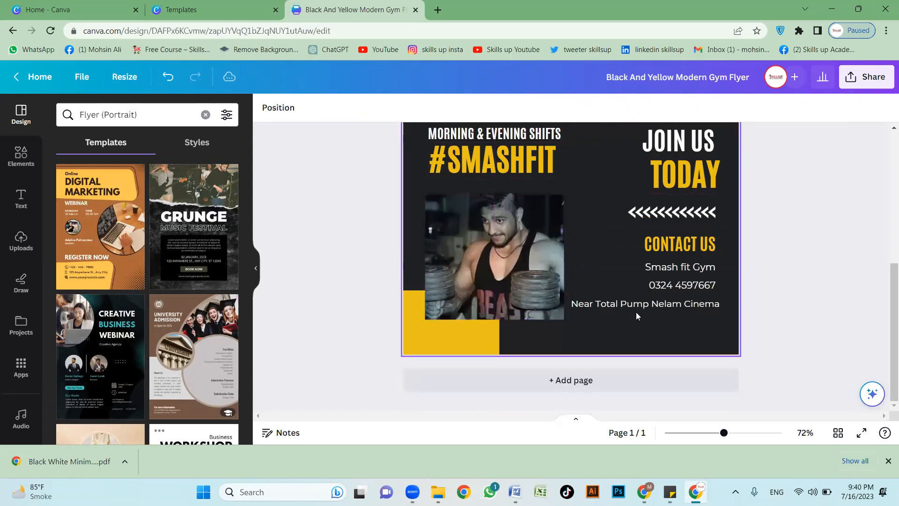
Step: Review the flyer's #SMASHFIT section, bodybuilder photo and contact details, and look through the suggested portrait flyer templates
click(637, 312)
scroll(562, 225, up, 3)
scroll(583, 201, down, 1)
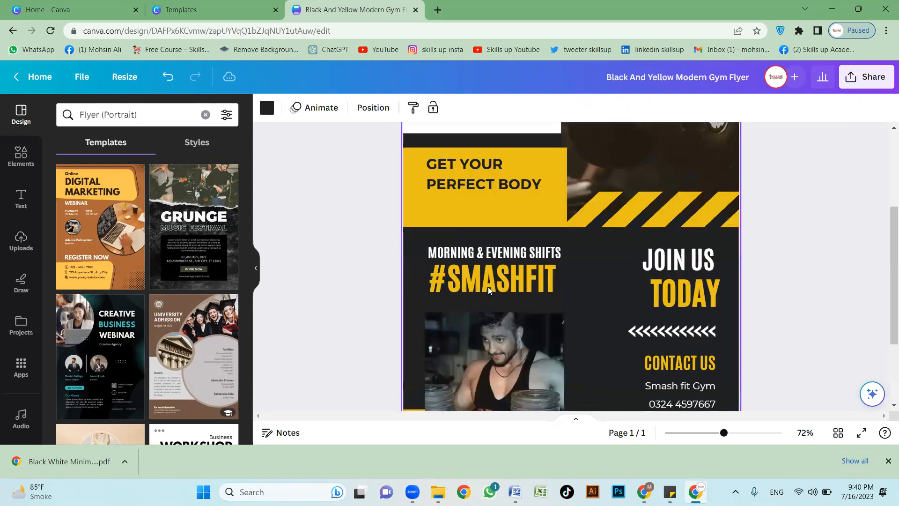
scroll(496, 281, down, 2)
click(478, 293)
scroll(515, 300, up, 2)
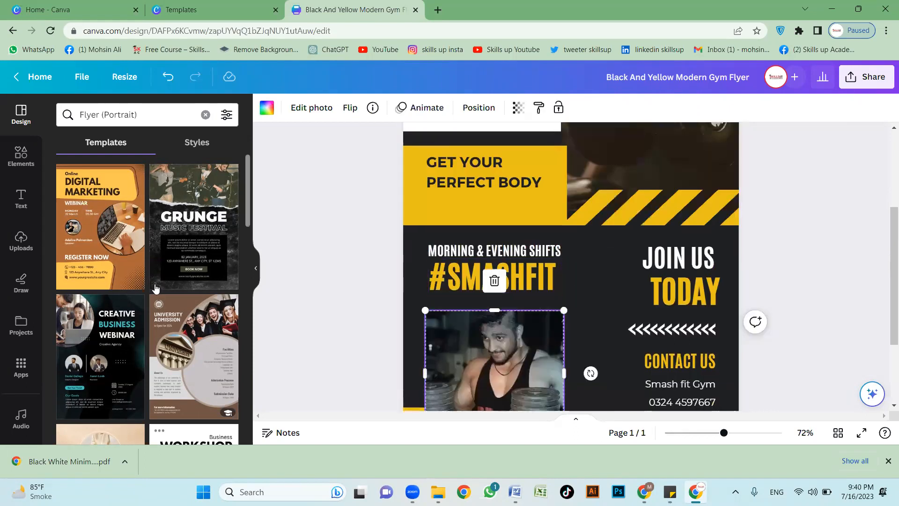
scroll(197, 300, down, 3)
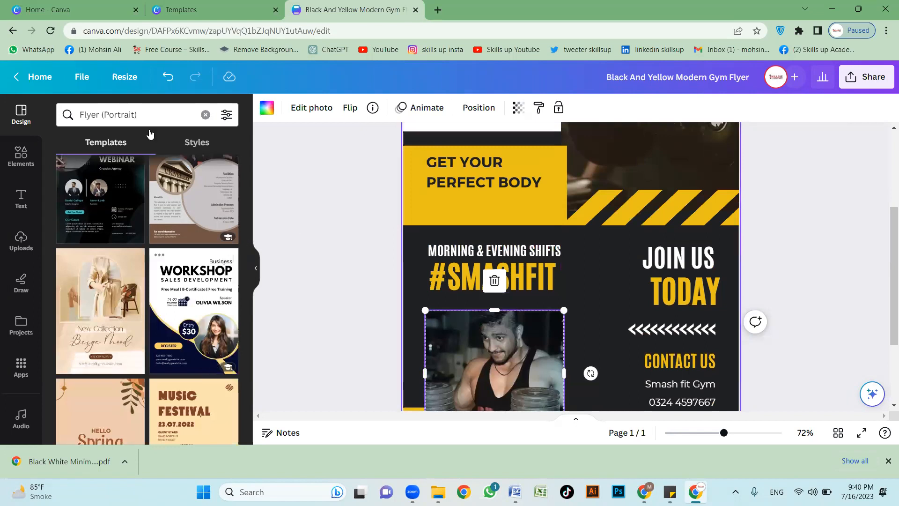
Step: Leave the flyer for the home page and search the templates for "gym poster"
click(40, 76)
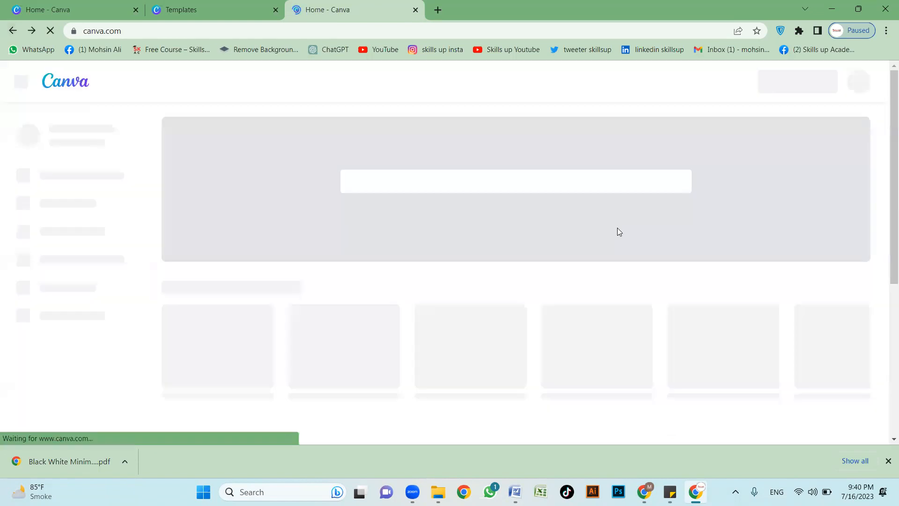
click(445, 187)
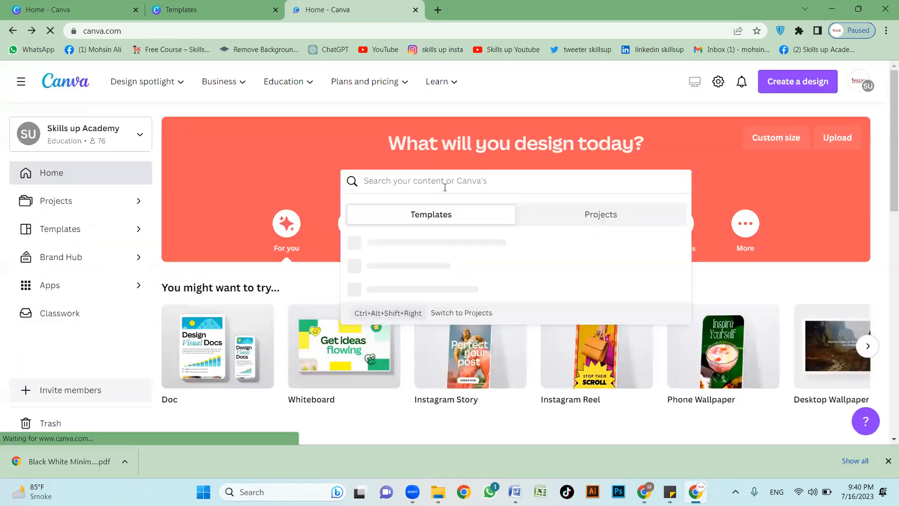
text(sp)
key(BackSpace)
key(BackSpace)
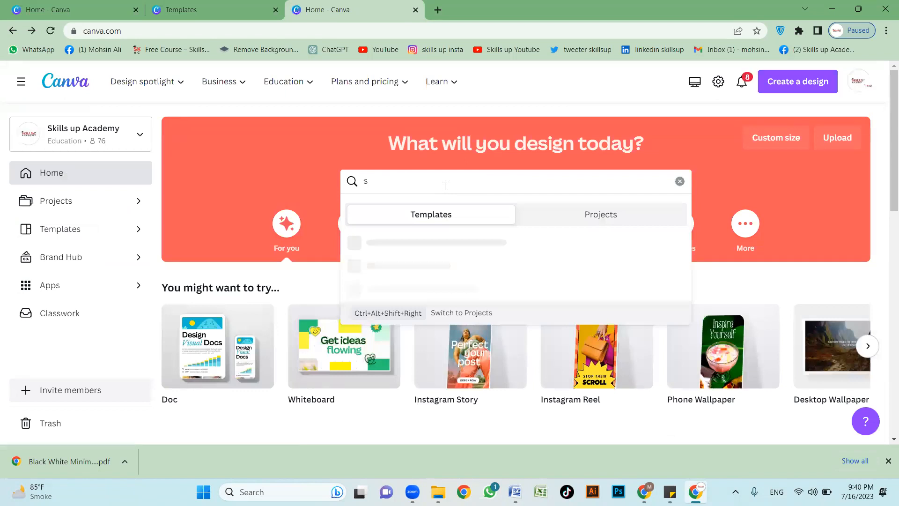
text(gym poster)
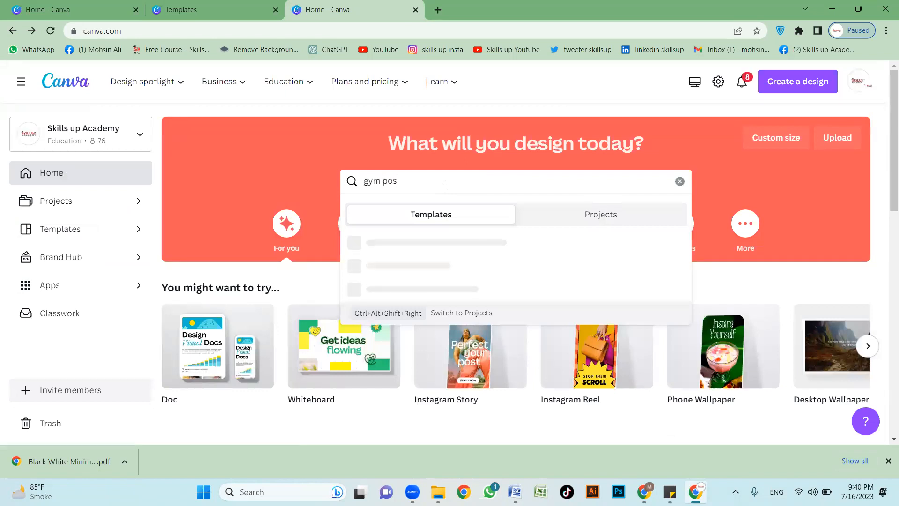
key(Return)
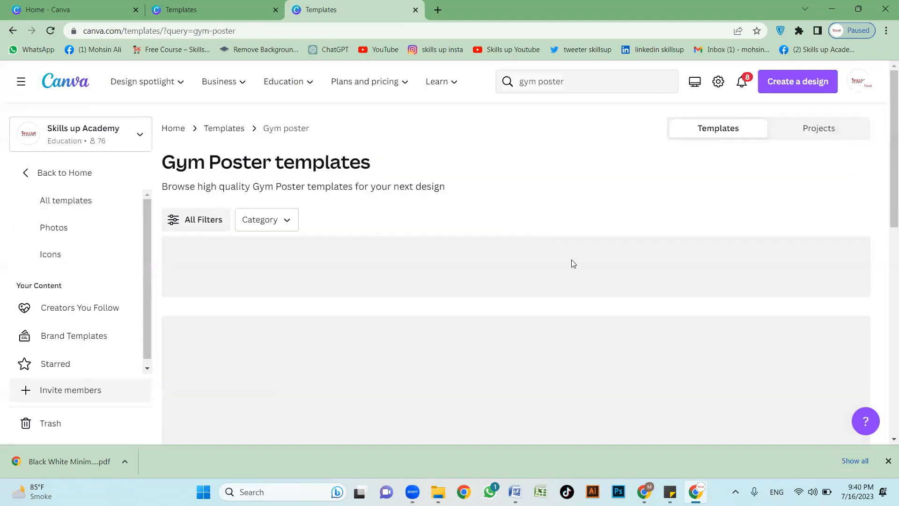
Step: Browse the gym poster templates and open the preview of the Grey and Yellow Modern Fitness Poster
scroll(494, 253, down, 2)
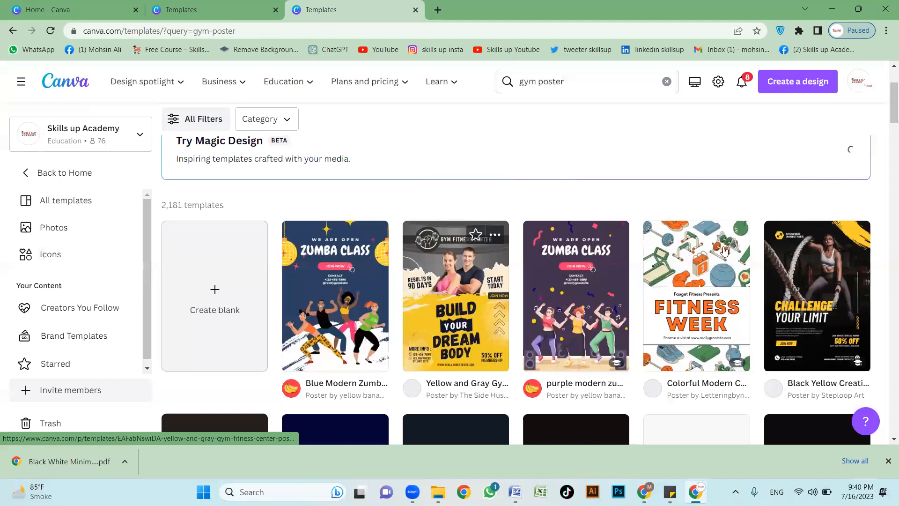
scroll(874, 258, down, 3)
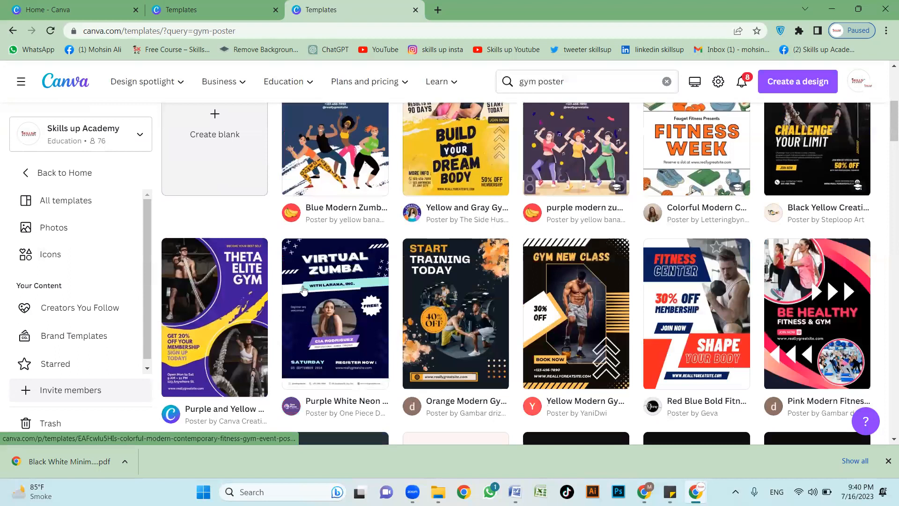
scroll(384, 278, down, 4)
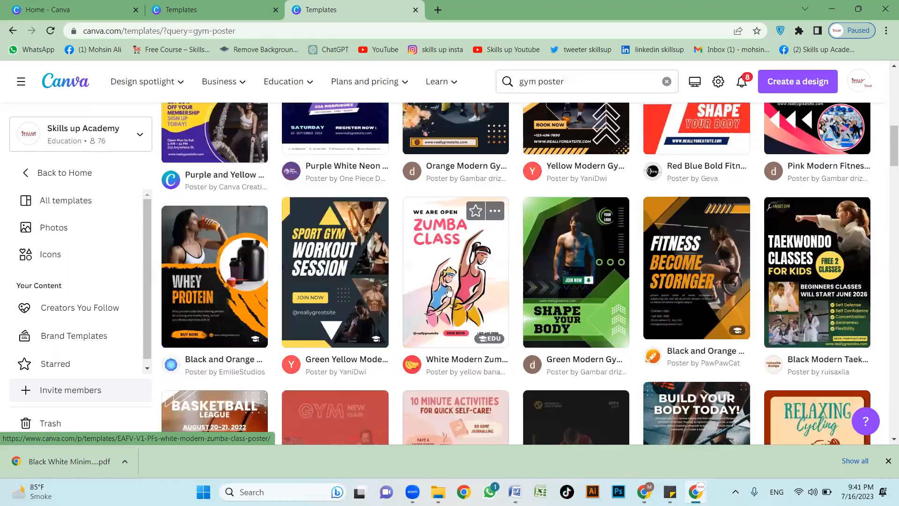
scroll(579, 324, down, 6)
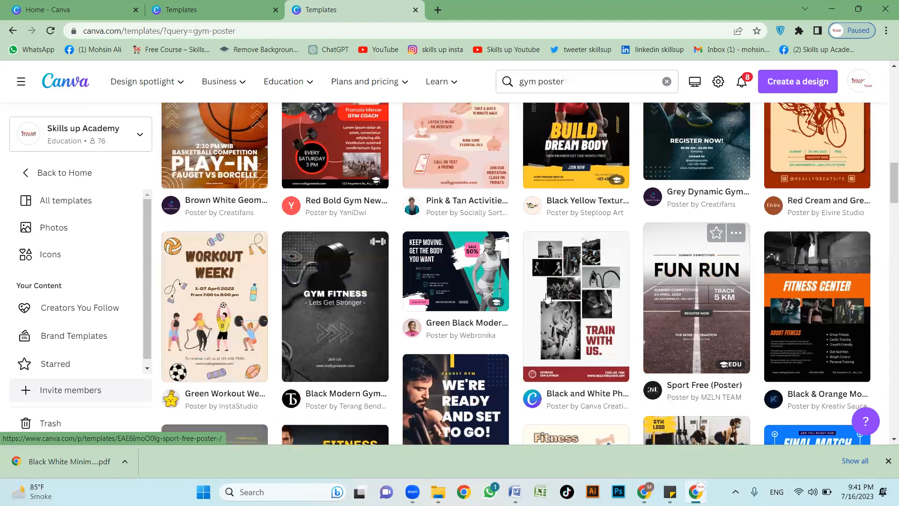
scroll(534, 298, down, 4)
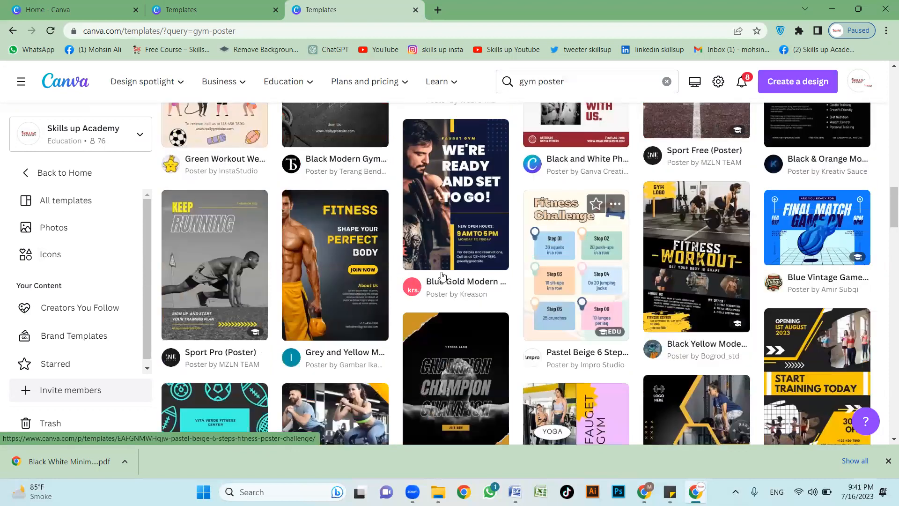
scroll(245, 205, down, 1)
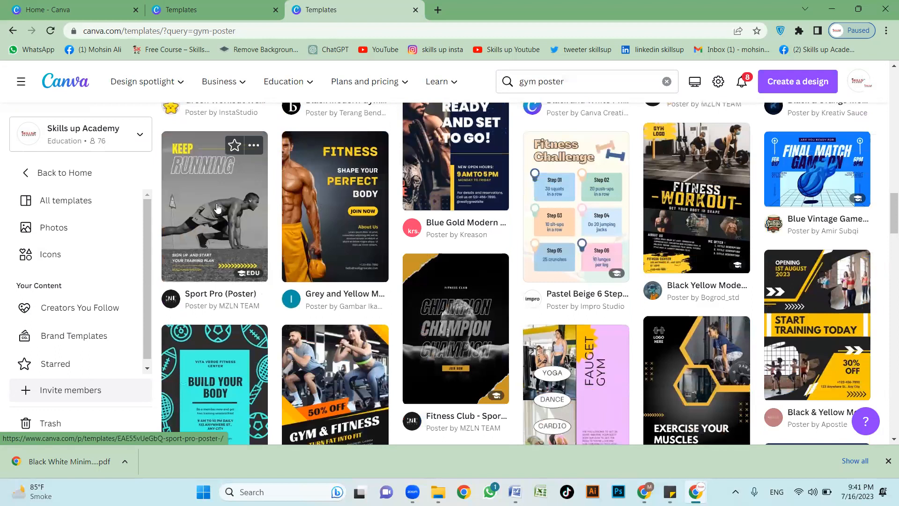
click(332, 206)
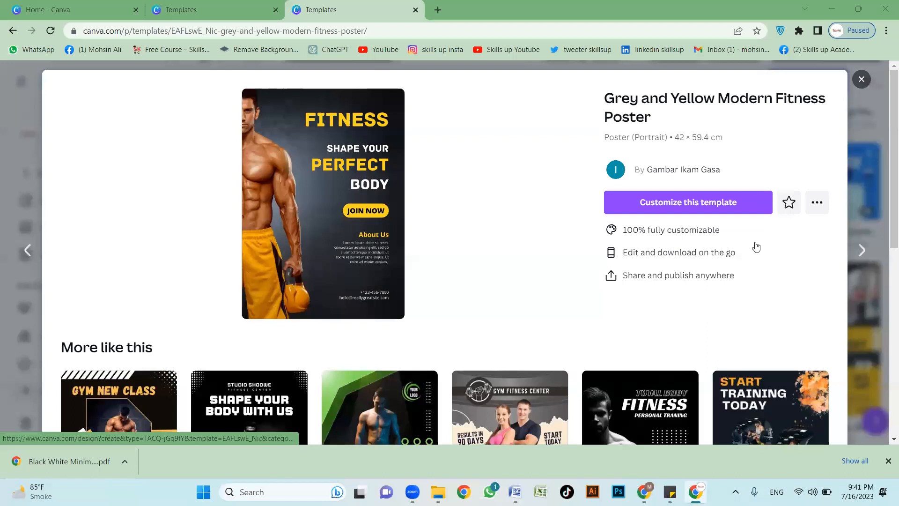
Step: Look through the similar fitness posters and open the yellow FITNES FOR YOUR MUSCLES poster template for customizing
scroll(628, 279, down, 8)
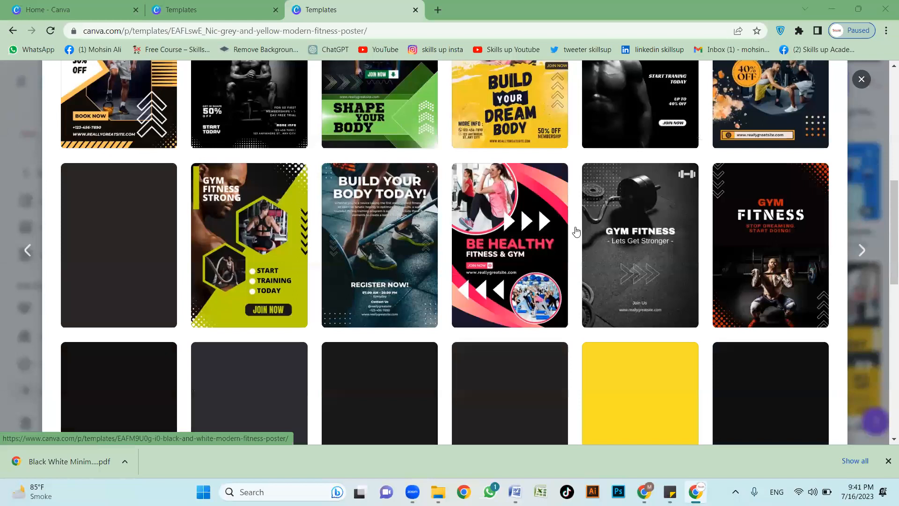
scroll(579, 268, down, 4)
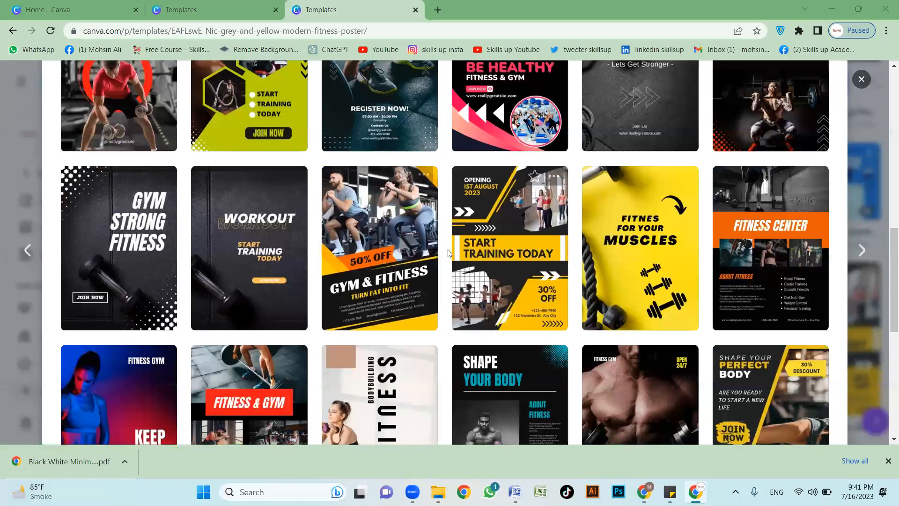
click(437, 260)
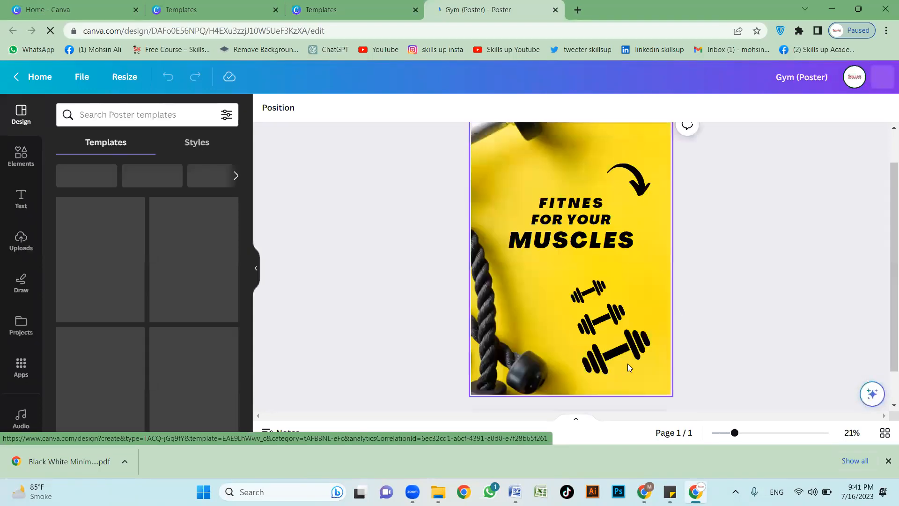
click(628, 364)
click(581, 305)
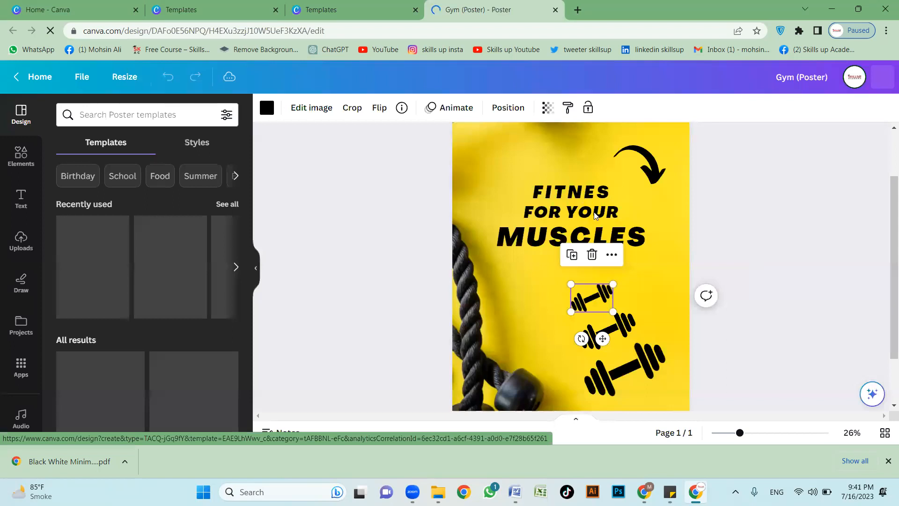
click(735, 227)
scroll(580, 212, up, 2)
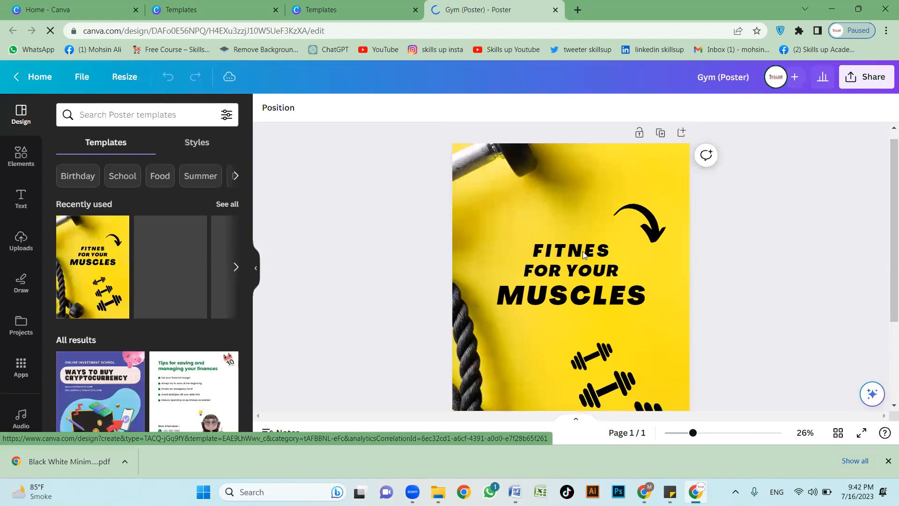
Step: Replace the FITNES heading line on the poster with "HEALTHY BODAY"
click(564, 295)
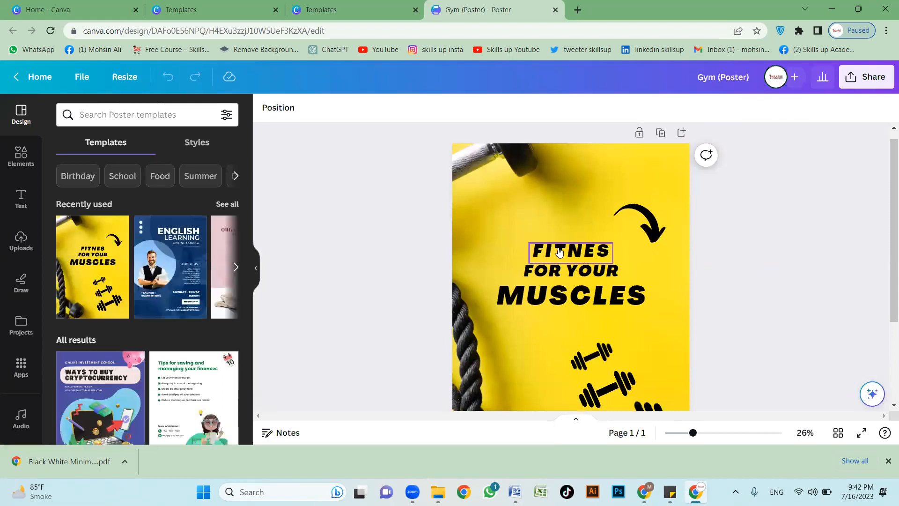
double_click(556, 254)
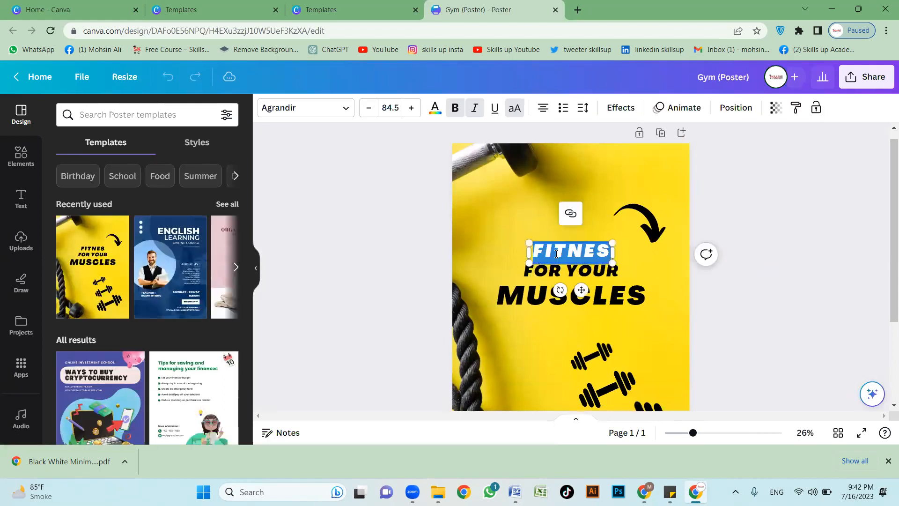
text(HEA)
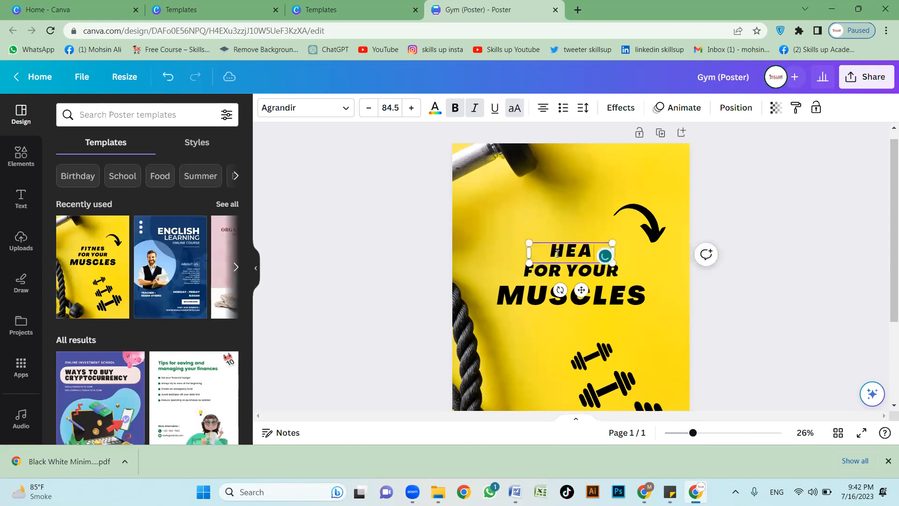
text(LTHY BODAY)
Step: Reduce the font size of the whole HEALTHY BODAY text to 68.5
key(ctrl+a)
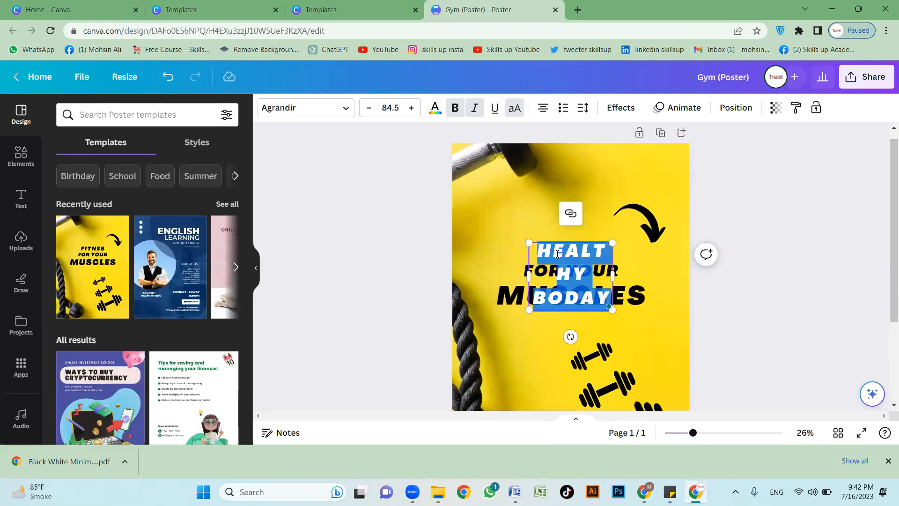
key(ctrl+shift+comma)
key(ctrl+shift+comma)
key(ctrl+shift+comma)
key(ctrl+shift+comma)
key(ctrl+shift+comma)
key(ctrl+shift+comma)
key(ctrl+shift+comma)
key(ctrl+shift+comma)
key(ctrl+shift+comma)
key(ctrl+shift+comma)
key(ctrl+shift+comma)
key(ctrl+shift+comma)
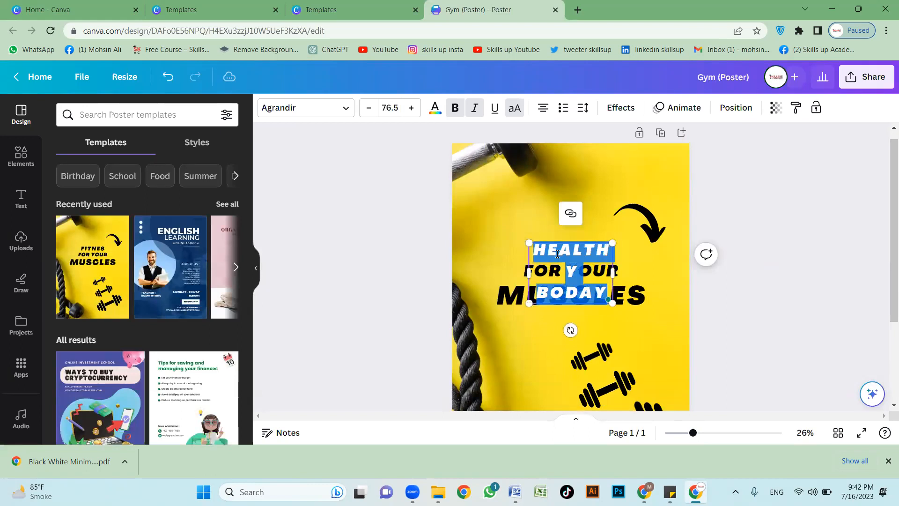
key(ctrl+shift+comma)
key(ctrl+shift+comma)
key(ctrl+shift+comma)
key(ctrl+shift+comma)
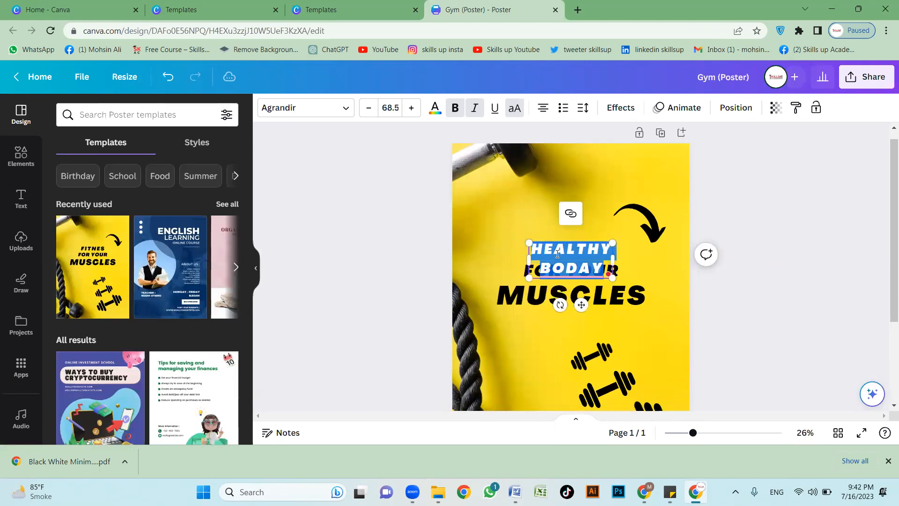
Step: Correct the spelling of BODAY to BODY and delete the FOR YOUR text line beneath it
right_click(558, 268)
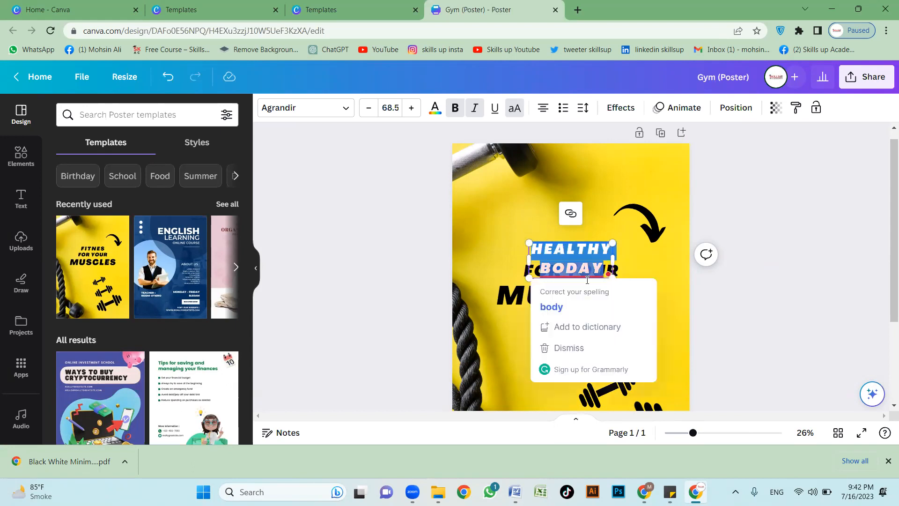
click(578, 360)
click(713, 282)
click(607, 275)
key(Delete)
Step: Replace the large MUSCLES text with "HEALTHY MIND"
click(607, 300)
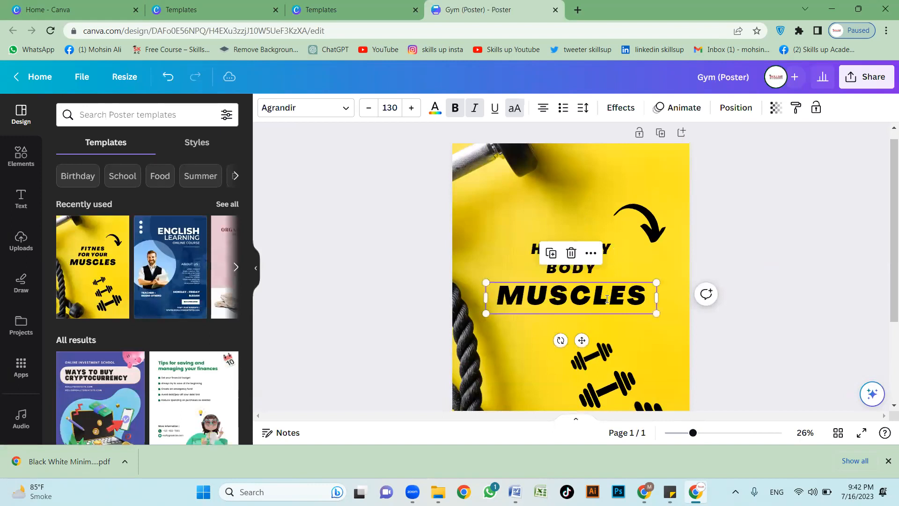
double_click(608, 300)
text(HEAL)
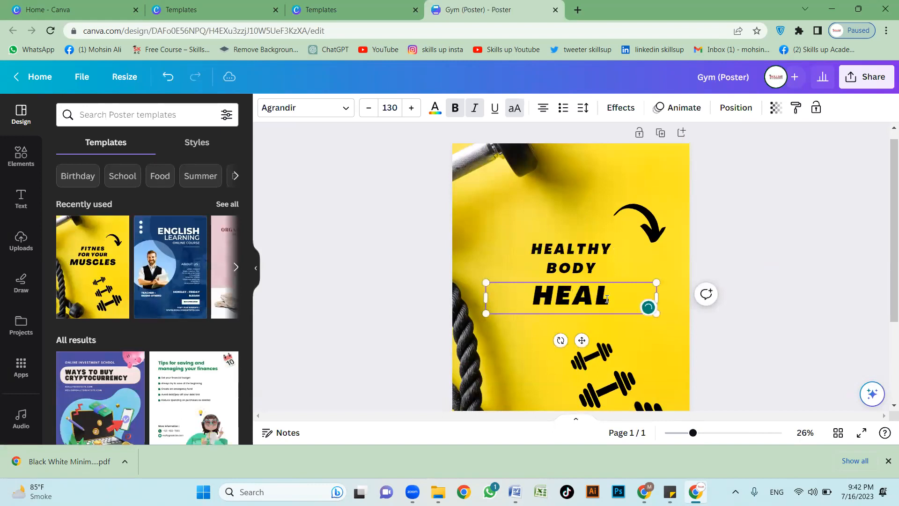
text(THY MIND)
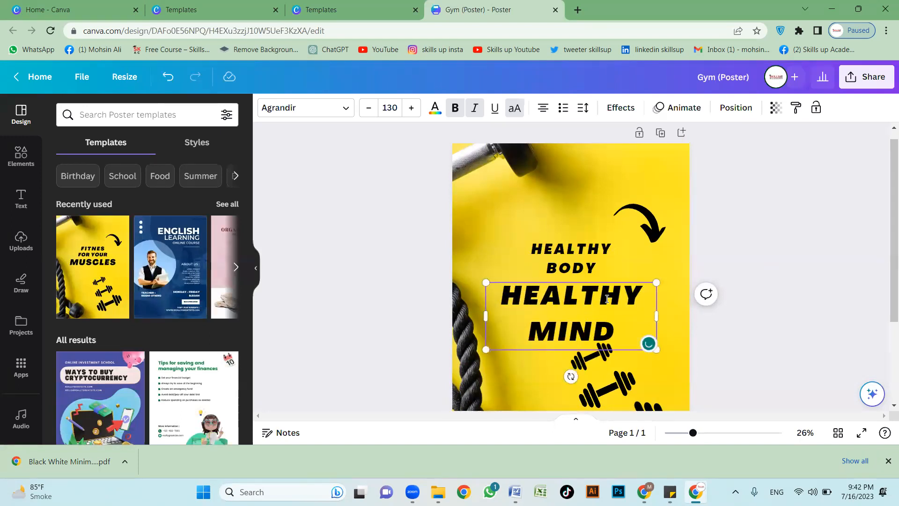
Step: Move the HEALTHY BODY text up beside the arrow and shift the HEALTHY MIND text up beneath it
drag(577, 266, 572, 237)
click(589, 291)
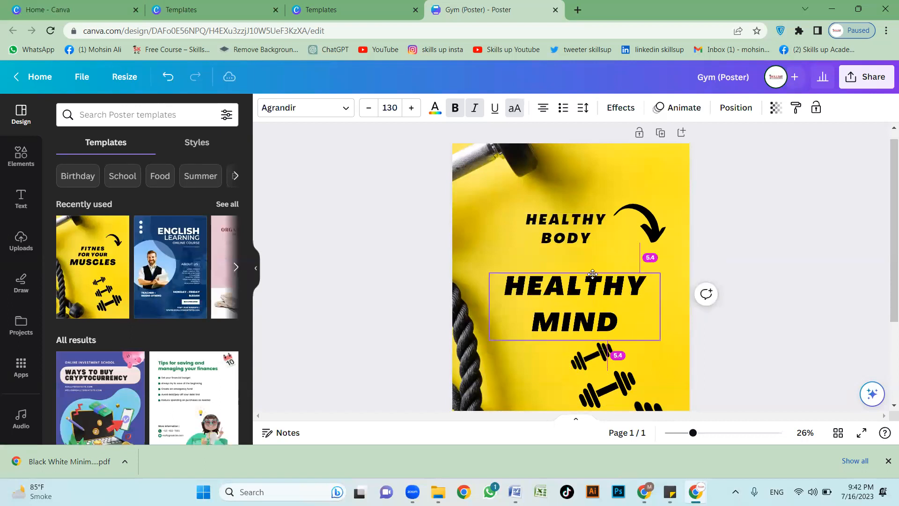
mouse_move(589, 291)
mouse_down()
mouse_move(594, 279)
mouse_move(585, 282)
mouse_up()
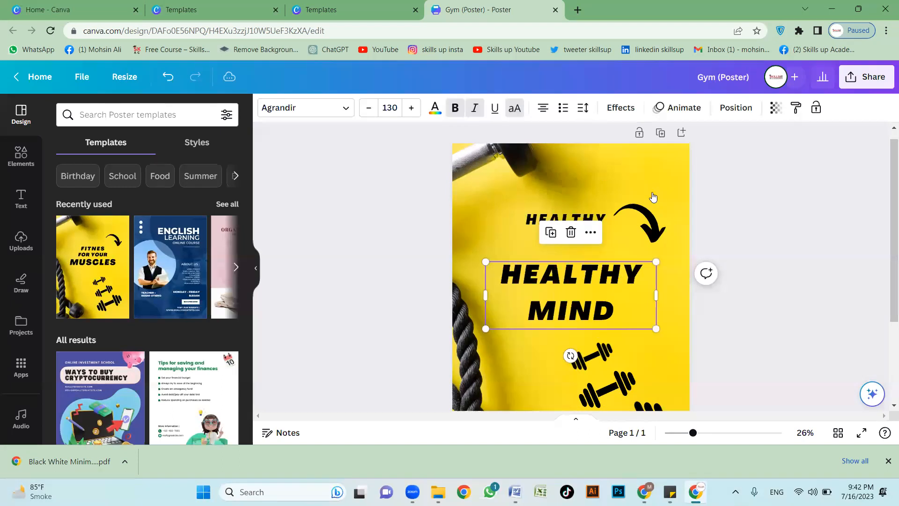
Step: Set the line spacing of the HEALTHY MIND text to 0.89
drag(652, 196, 581, 196)
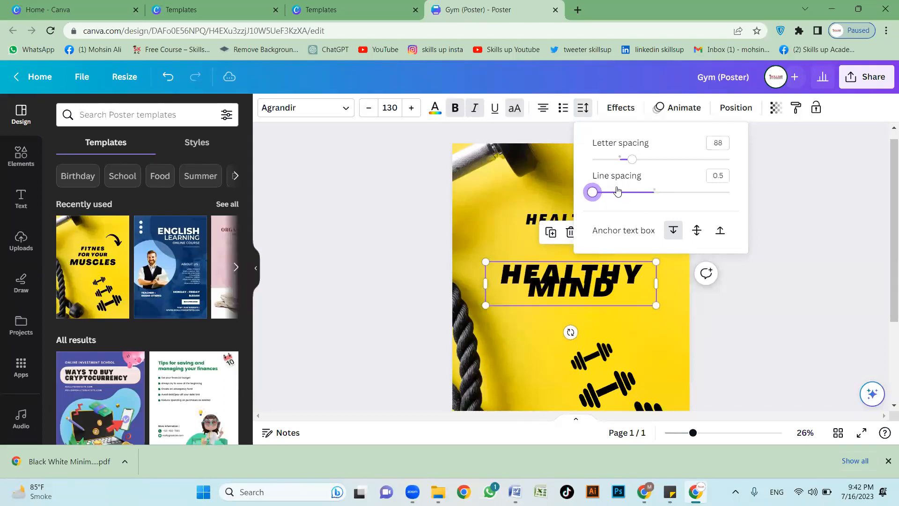
click(617, 192)
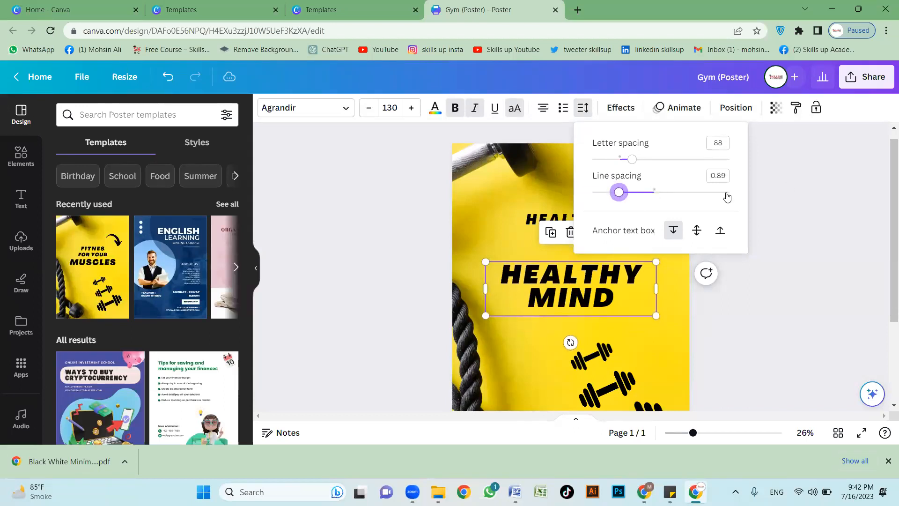
click(533, 218)
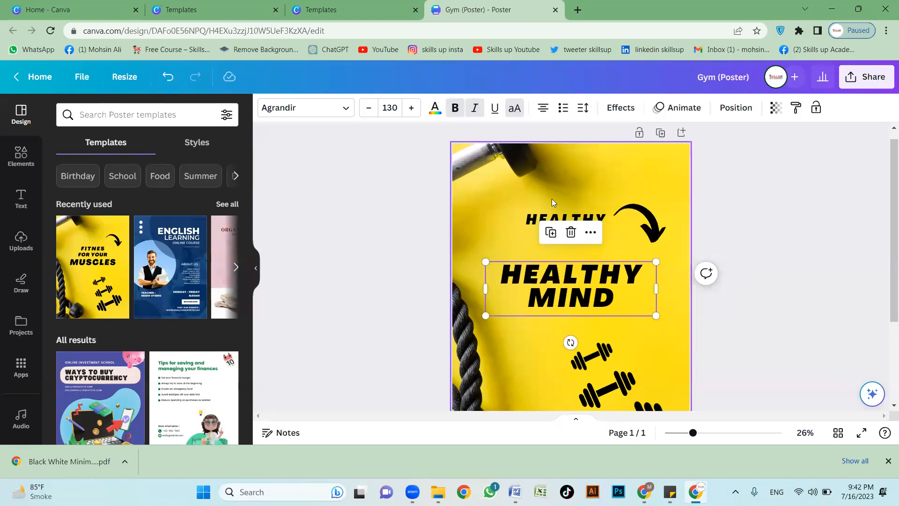
Step: Set the line spacing of the HEALTHY BODY text to 1.13 and nudge its letter spacing very slightly
click(555, 217)
click(583, 107)
drag(644, 195, 636, 196)
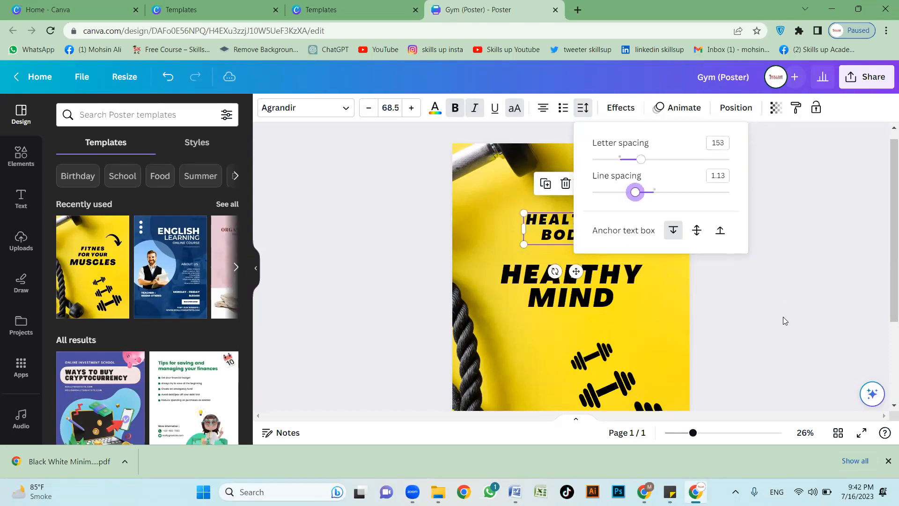
mouse_move(641, 159)
mouse_down()
mouse_move(730, 161)
mouse_move(642, 160)
mouse_up()
Step: Try a letter spacing of 287 on the HEALTHY MIND text and return it to the tighter spacing
click(545, 288)
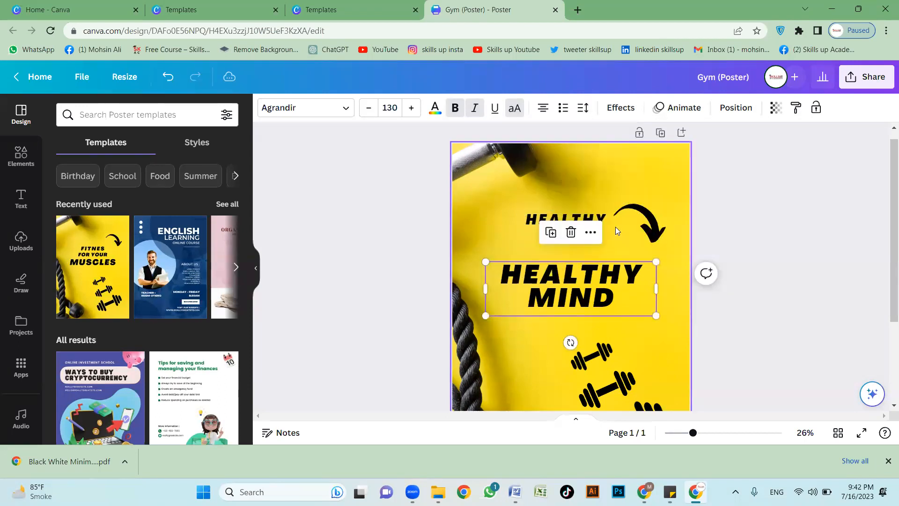
click(583, 109)
drag(631, 160, 661, 158)
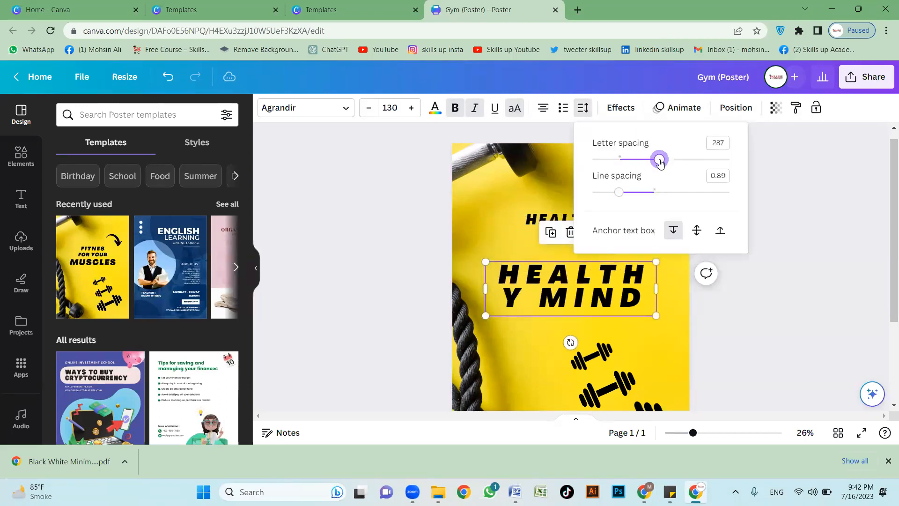
click(633, 160)
scroll(710, 309, down, 2)
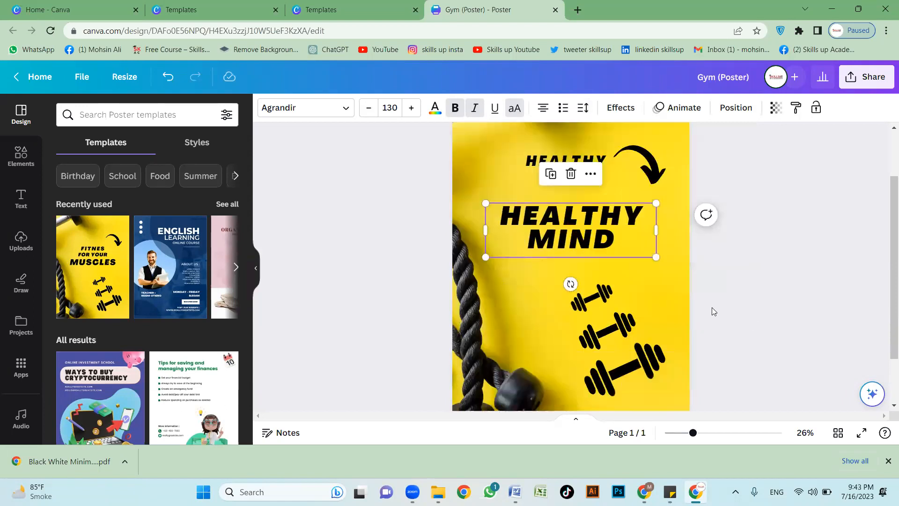
Step: Try the lime and light green brand colors on the poster background and undo both color changes
click(672, 165)
scroll(672, 165, up, 2)
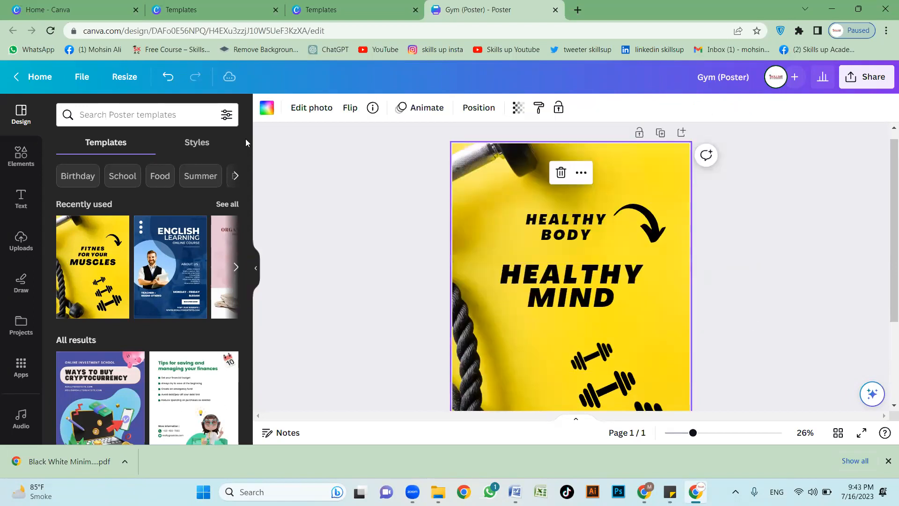
click(266, 109)
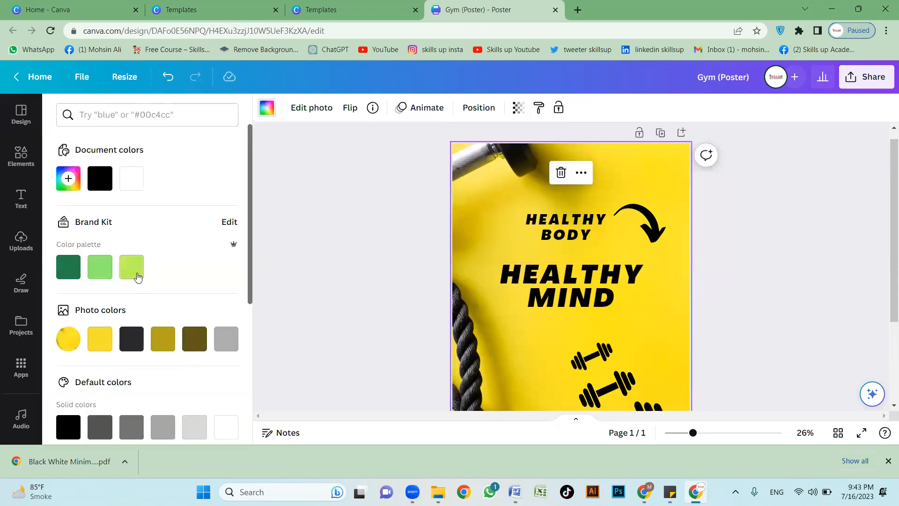
click(138, 276)
click(99, 267)
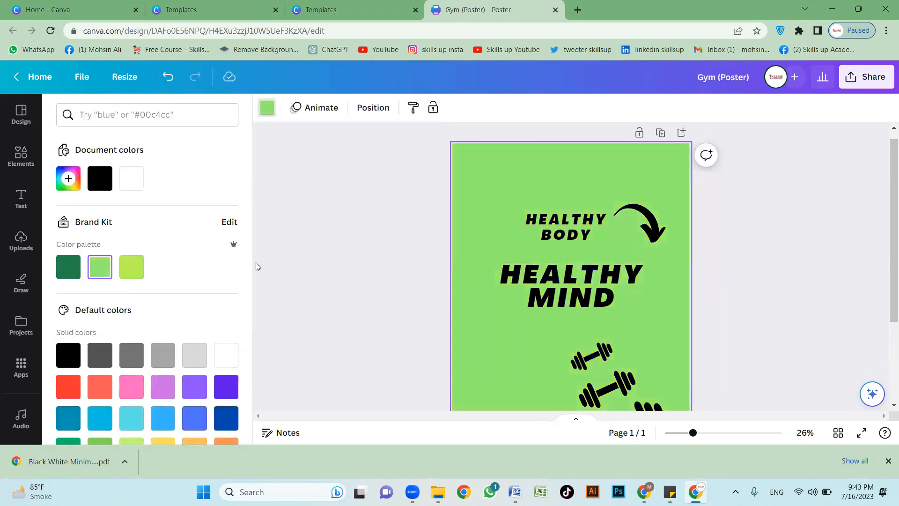
key(ctrl+z)
key(ctrl+z)
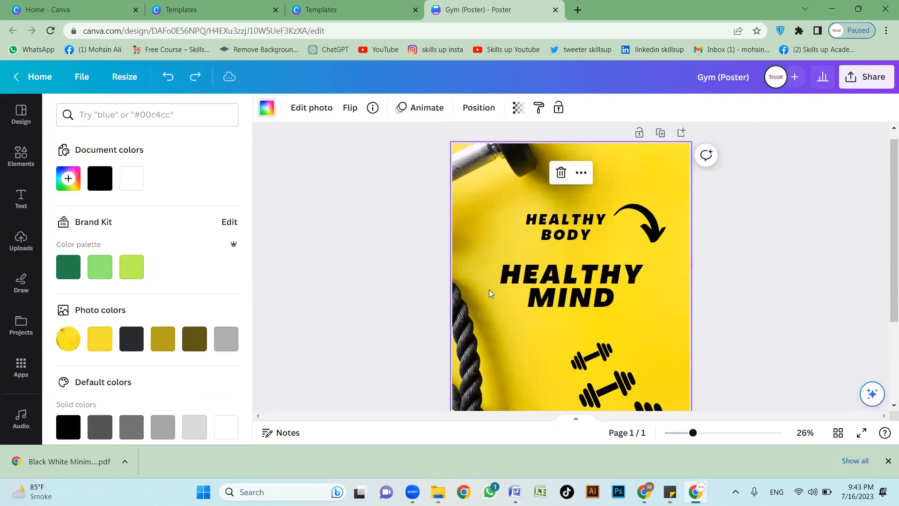
Step: Check the whole finished poster and download it as a JPG file
scroll(788, 281, down, 3)
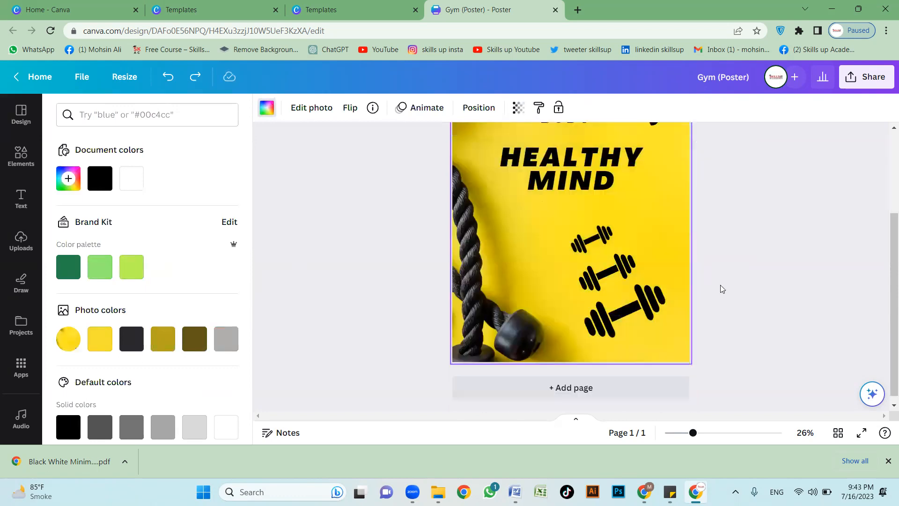
scroll(720, 285, up, 3)
click(562, 290)
scroll(658, 264, down, 3)
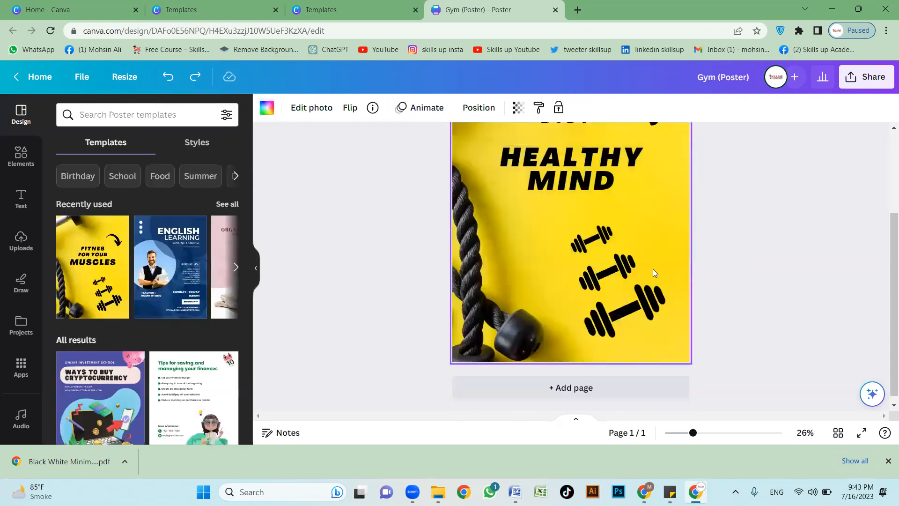
scroll(666, 246, down, 2)
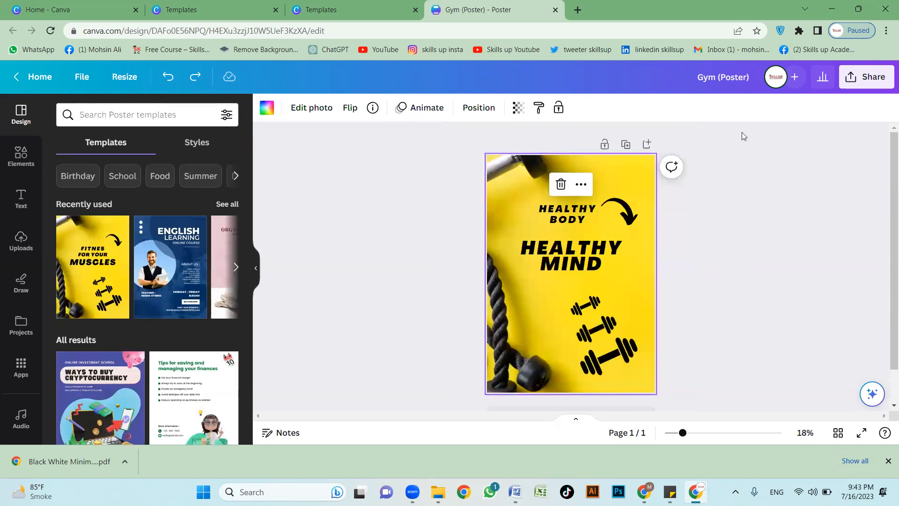
click(866, 81)
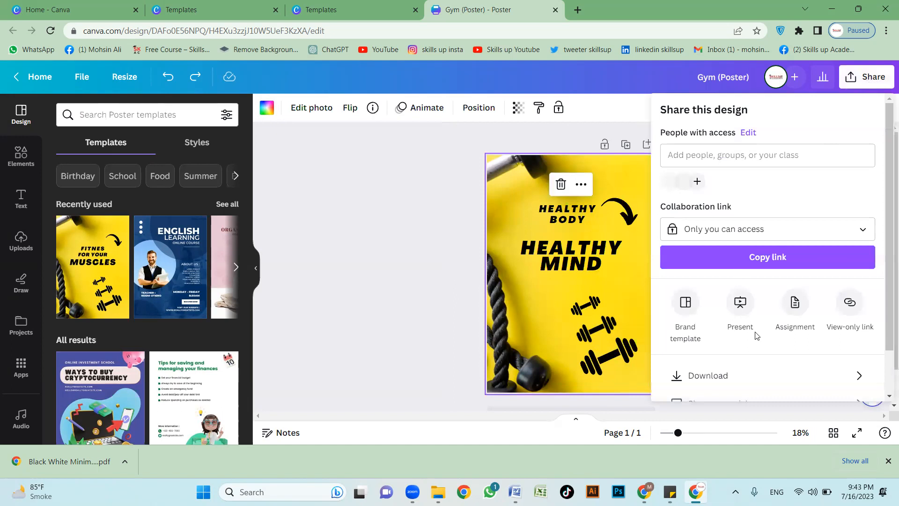
click(756, 375)
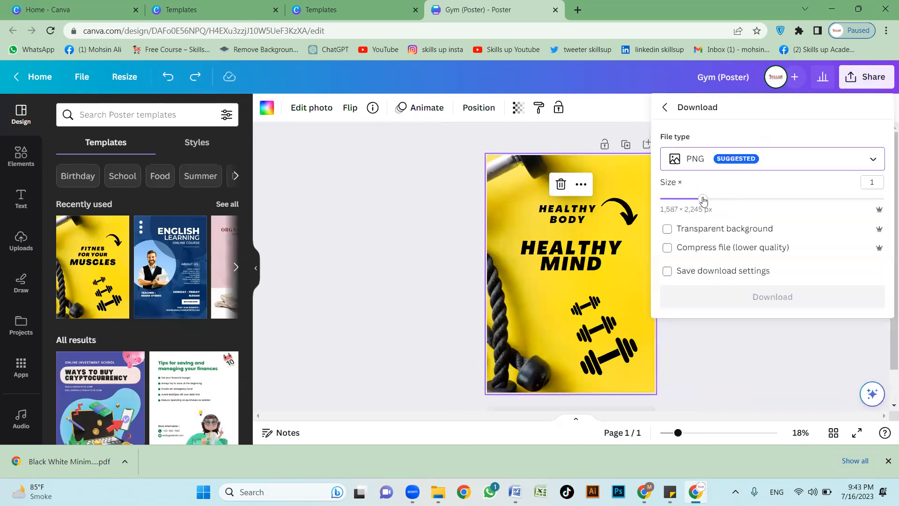
key(Down)
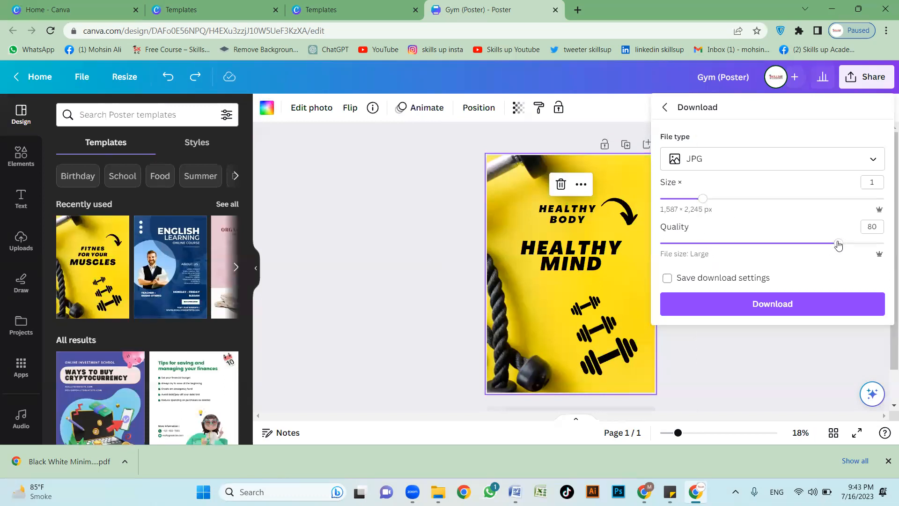
click(788, 304)
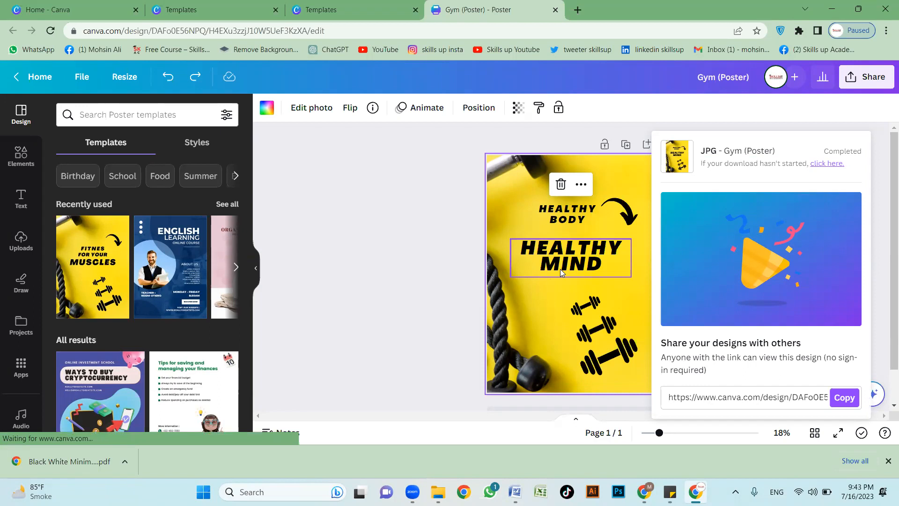
Step: Close the download message and add the Blue White English Online Course Modern Poster template as a new page
click(311, 349)
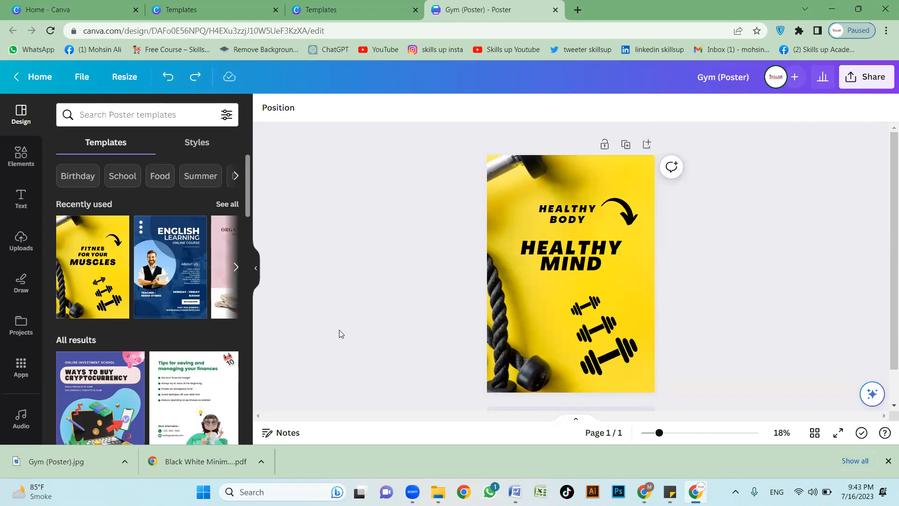
click(174, 281)
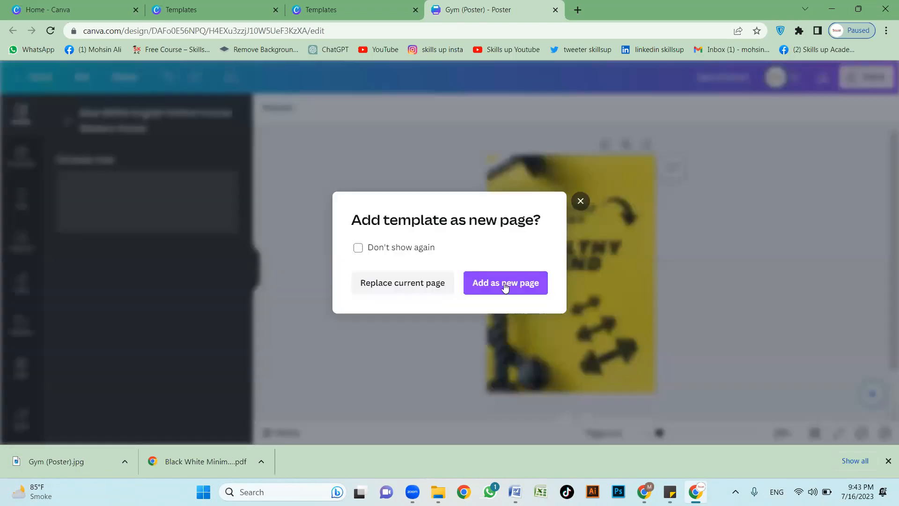
click(474, 281)
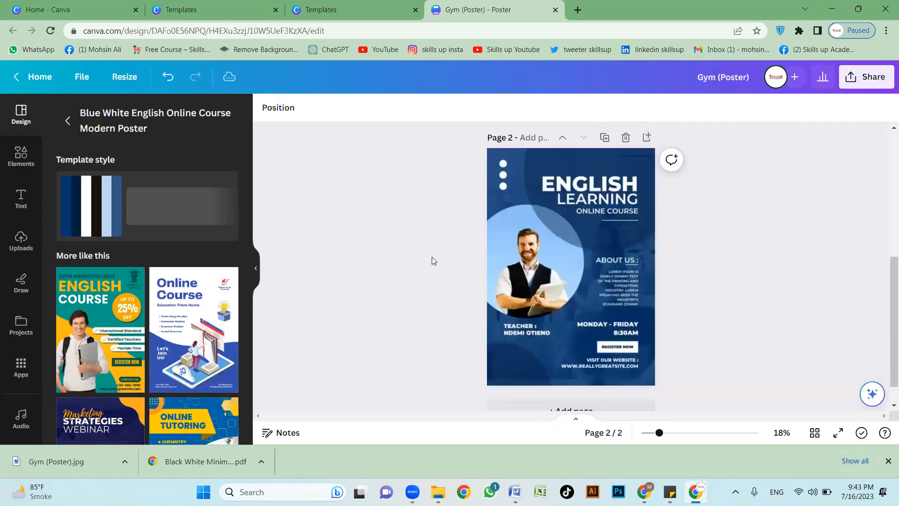
Step: Examine the photo and text elements of the English Learning page, the similar poster templates and the gym page
click(646, 245)
key(ctrl+plus)
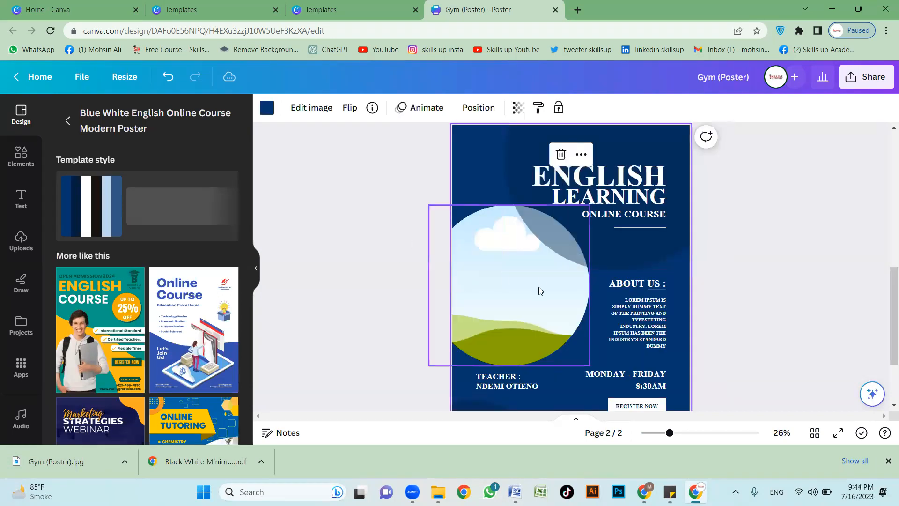
click(638, 199)
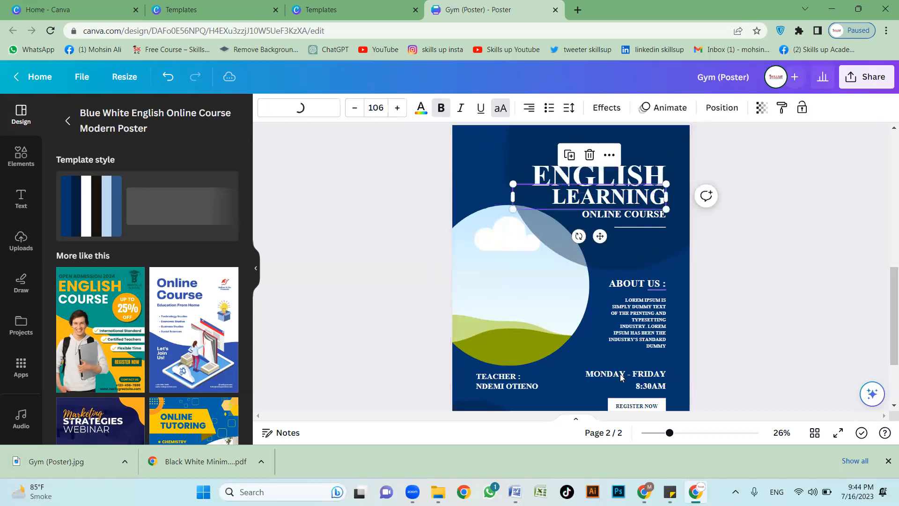
ctrl+scroll(693, 330, up, 2)
click(687, 335)
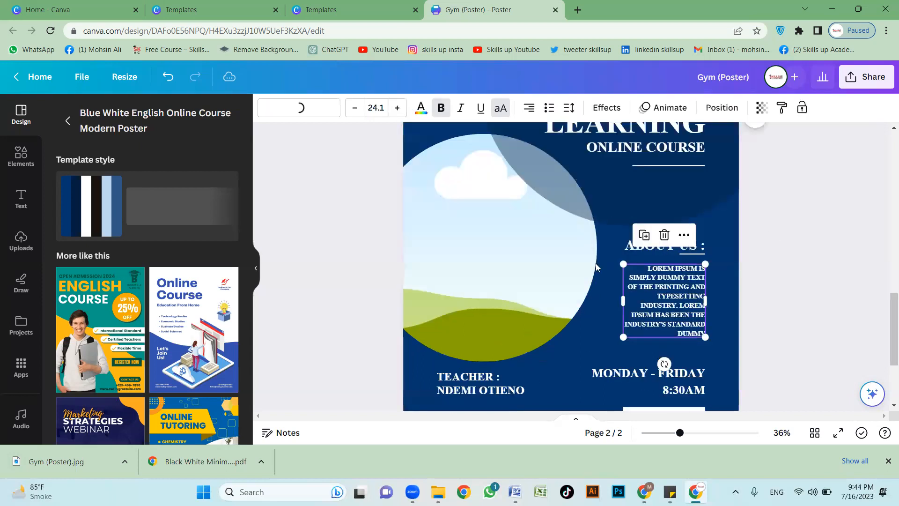
ctrl+scroll(595, 263, down, 2)
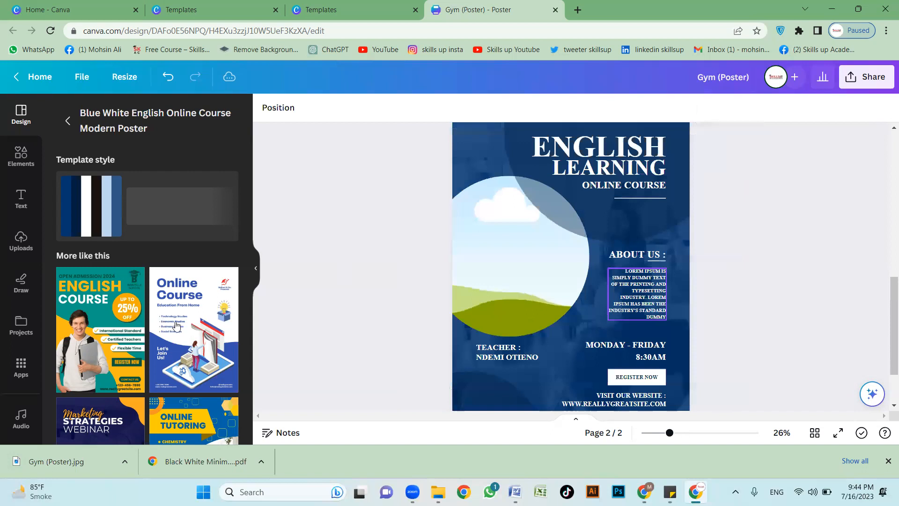
scroll(177, 325, down, 5)
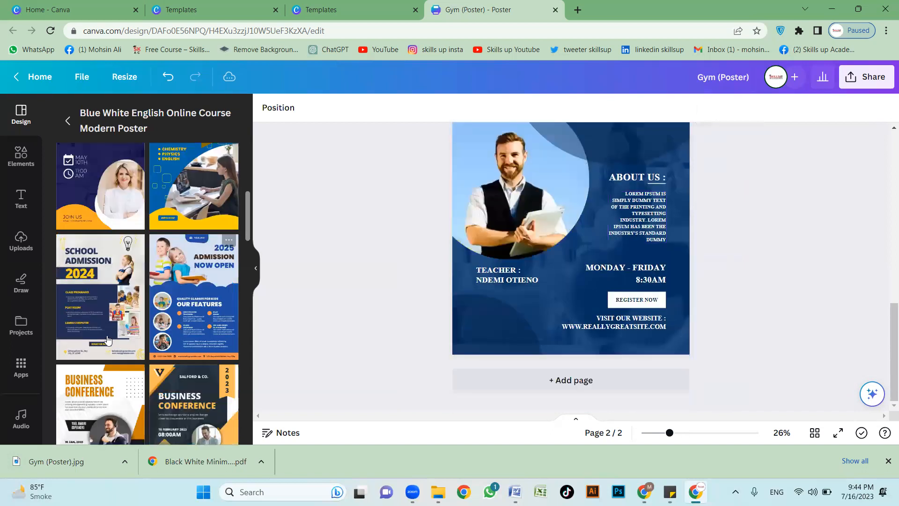
scroll(91, 281, down, 3)
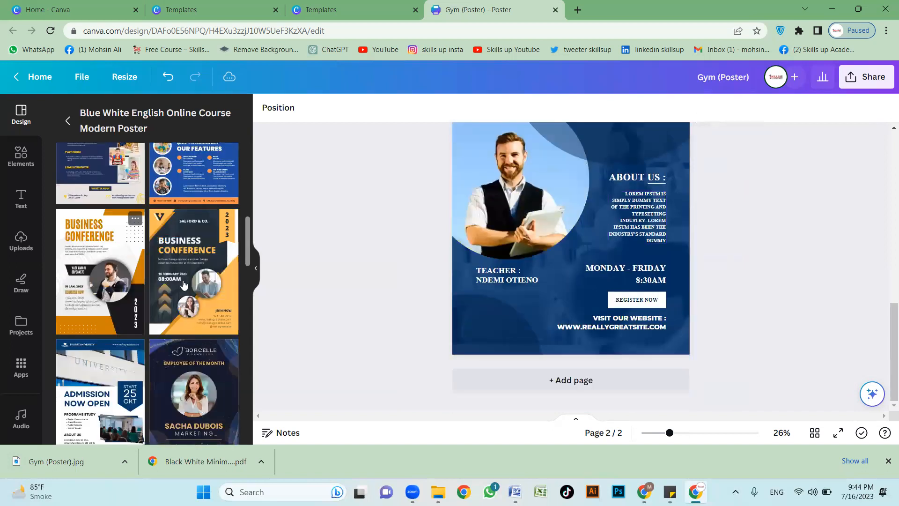
scroll(126, 279, down, 5)
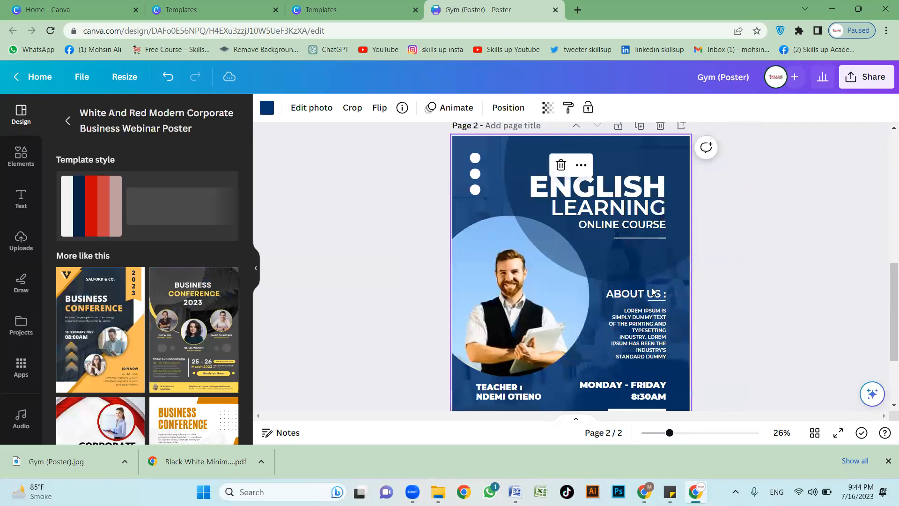
scroll(602, 288, up, 7)
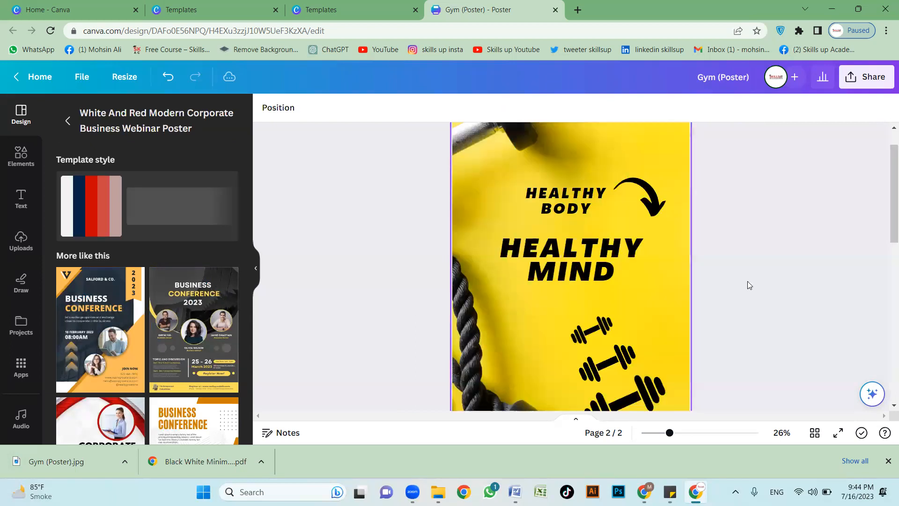
scroll(748, 285, up, 1)
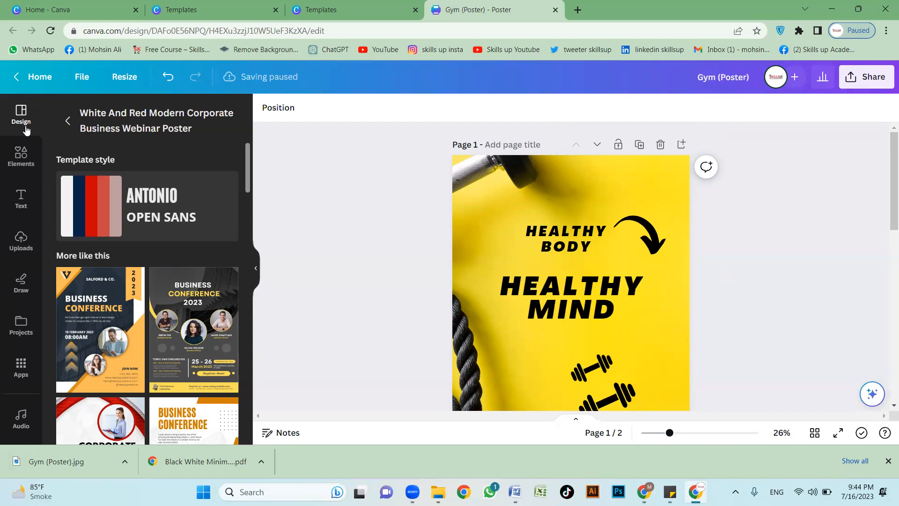
Step: Leave the poster design and return to the Canva home page
click(39, 76)
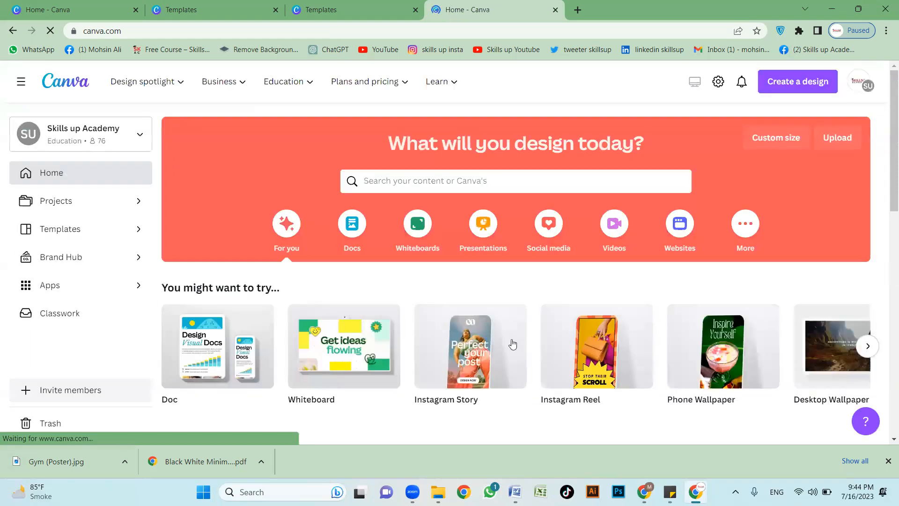
mouse_move(514, 343)
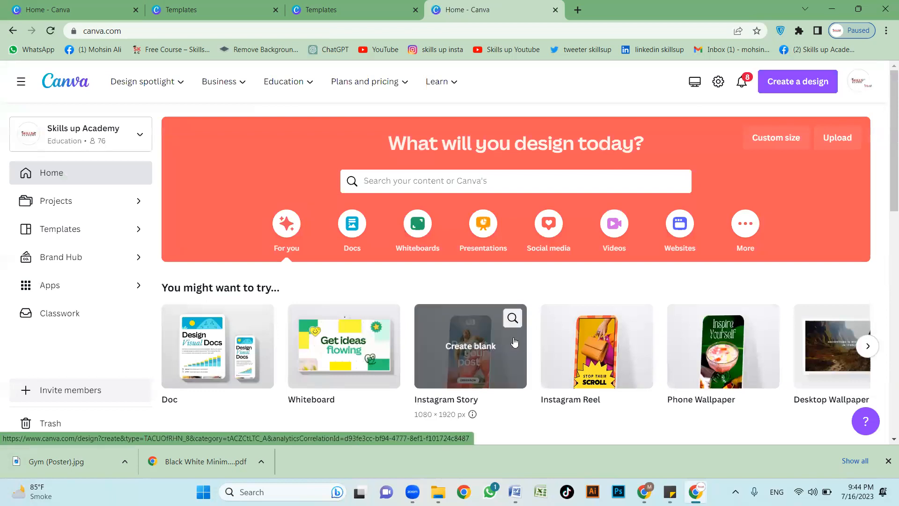
click(375, 349)
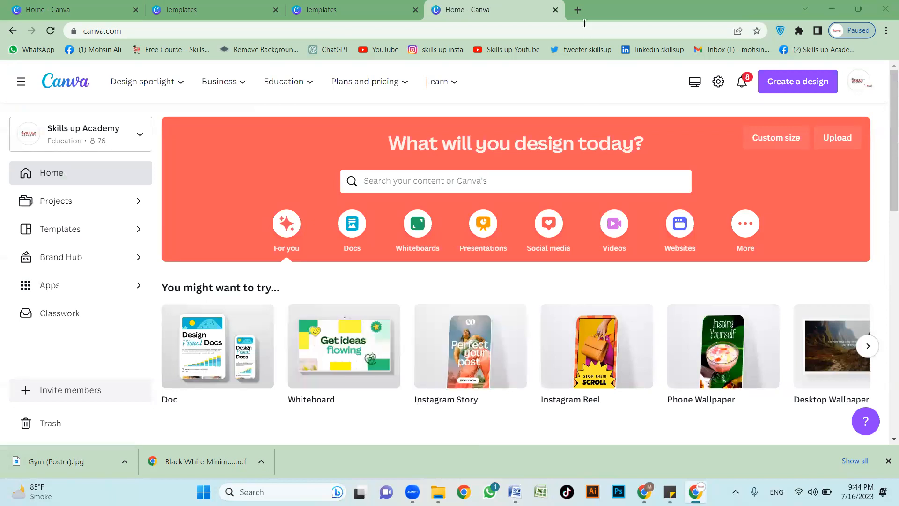
Step: Search Google for "chat gpt" in a new browser tab and open ChatGPT from OpenAI's Introducing ChatGPT page
click(579, 10)
text(chat )
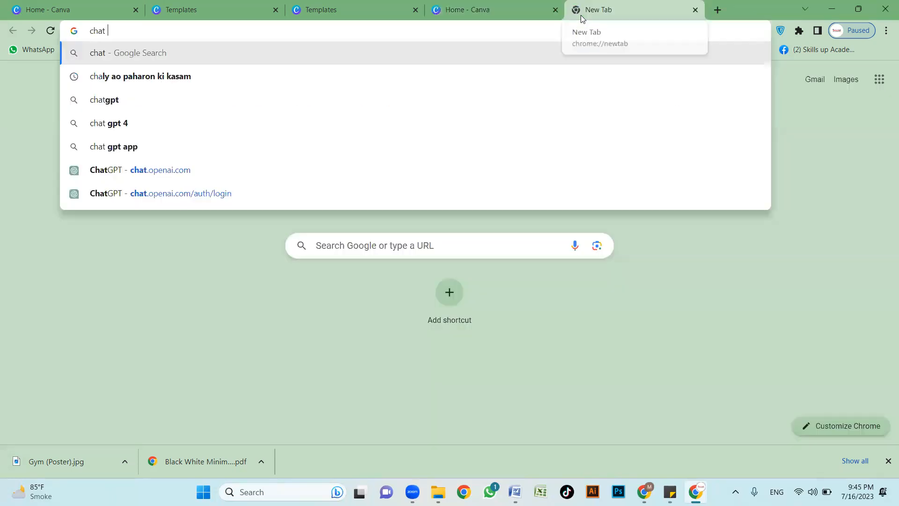
text(gpt)
key(Return)
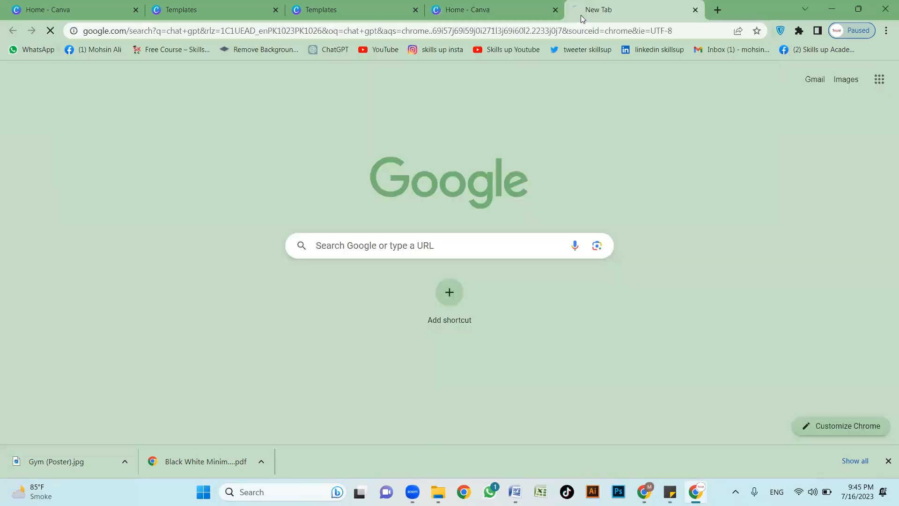
click(189, 199)
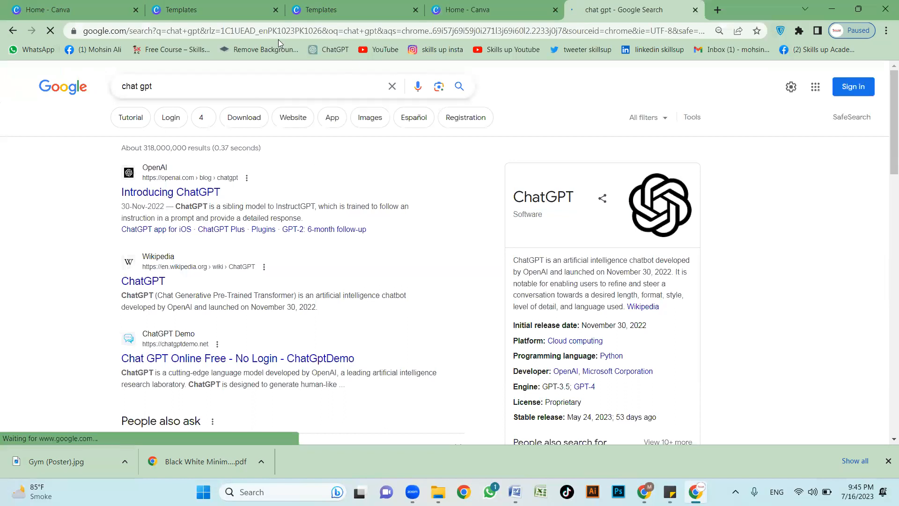
click(249, 31)
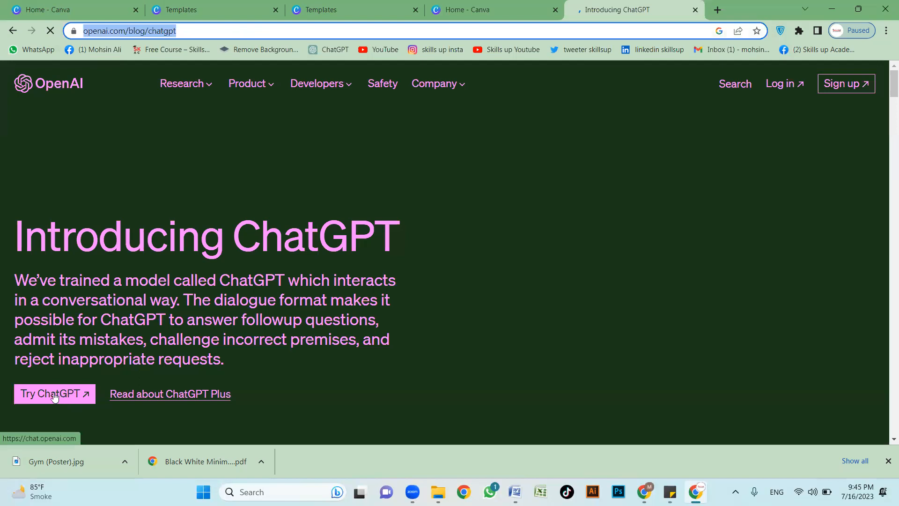
click(62, 395)
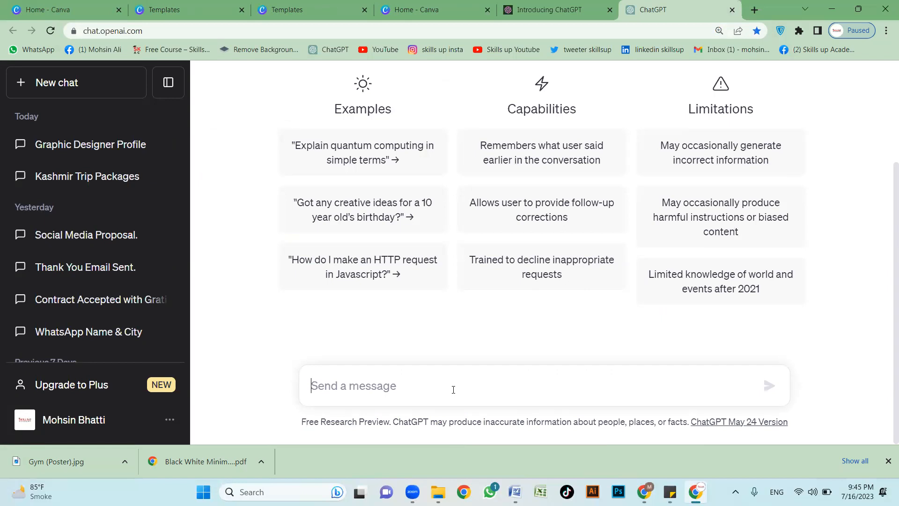
Step: Send ChatGPT the message "kia hal hai"
text(kia h)
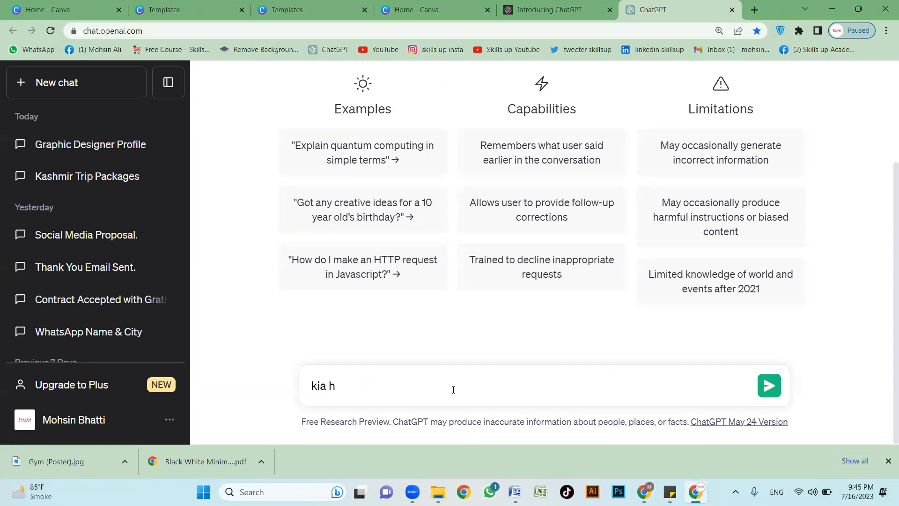
text(al hai)
key(Return)
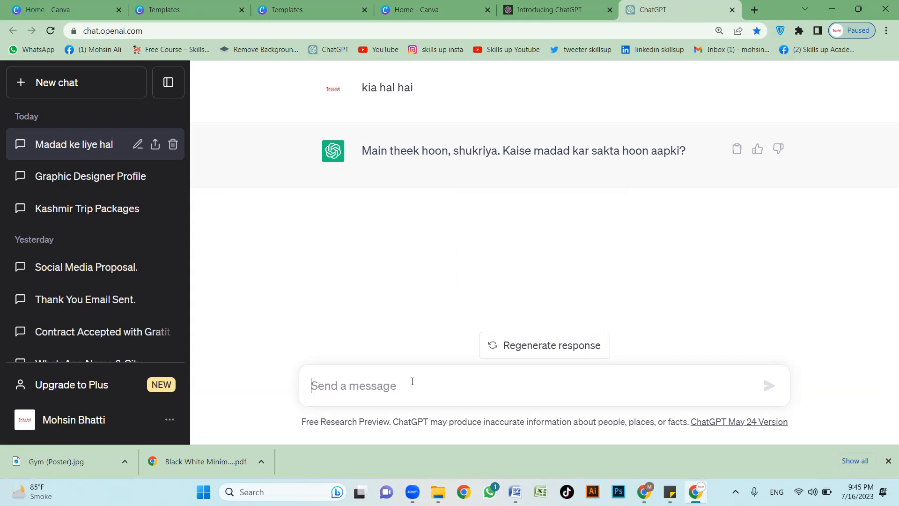
Step: Ask ChatGPT "give me best diet plan"
text(be)
key(BackSpace)
key(BackSpace)
text(give m)
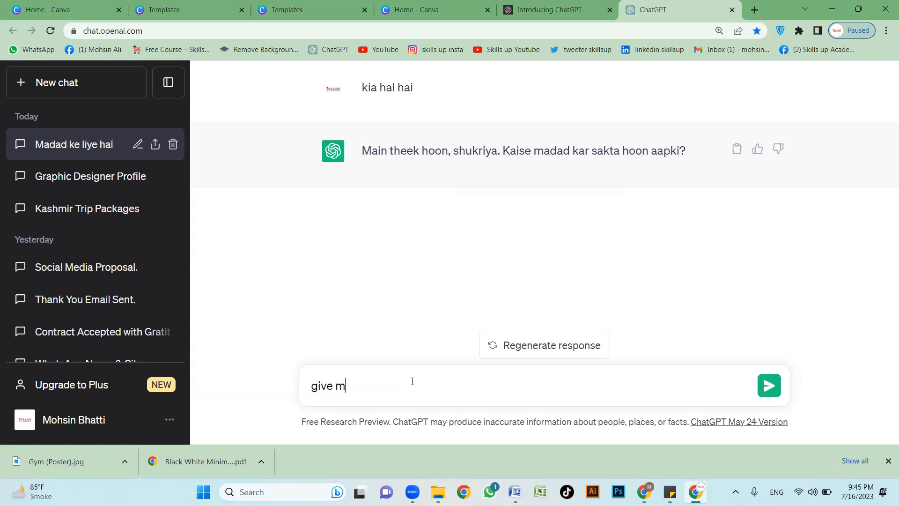
text(e best diet plan)
key(Return)
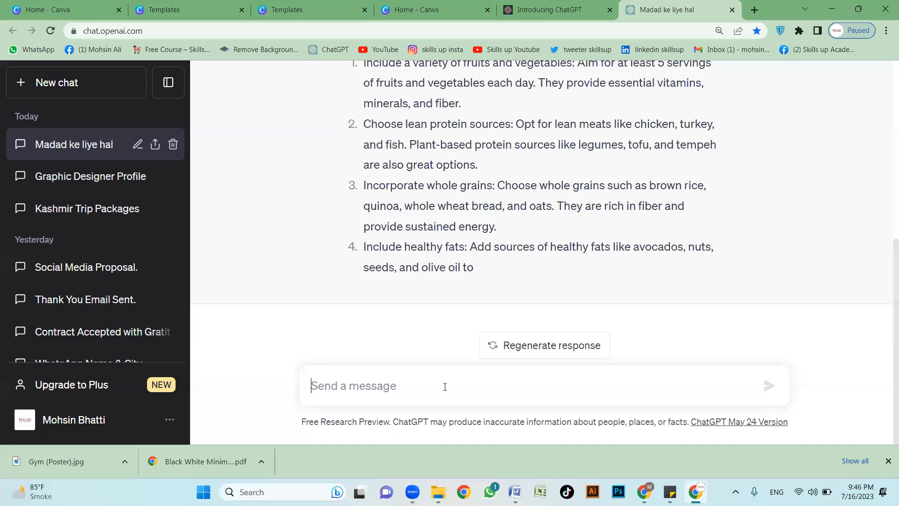
Step: Ask ChatGPT for a leave application in Urdu with the message "leave application likh do urdu language main"
text(leave application likh do urdu k)
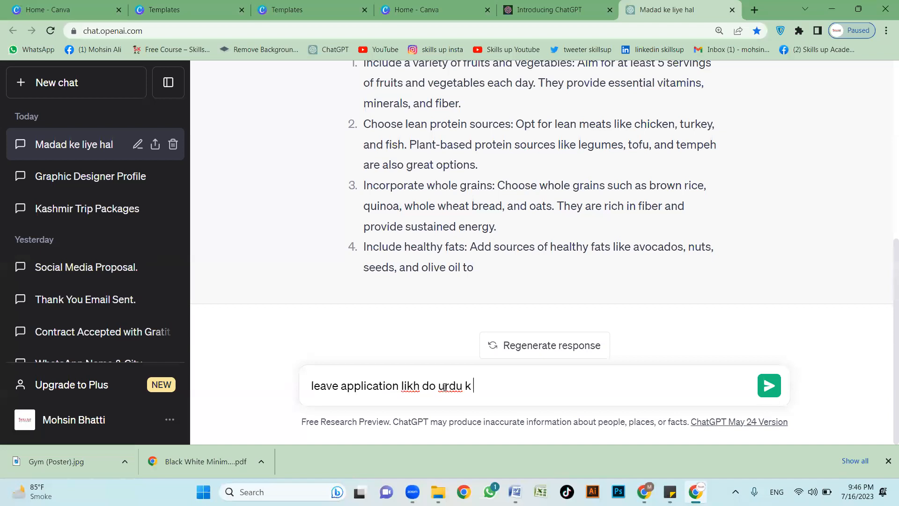
key(BackSpace)
key(BackSpace)
text(language main)
key(Return)
scroll(517, 314, down, 1)
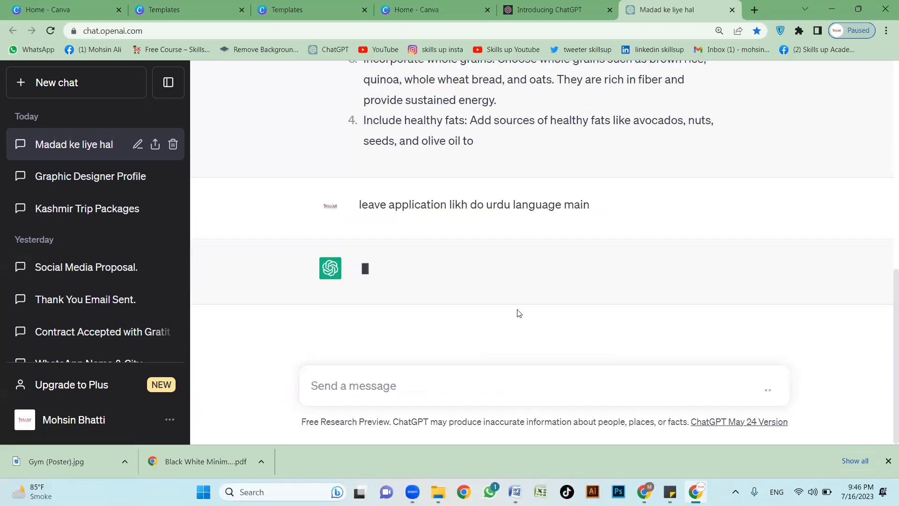